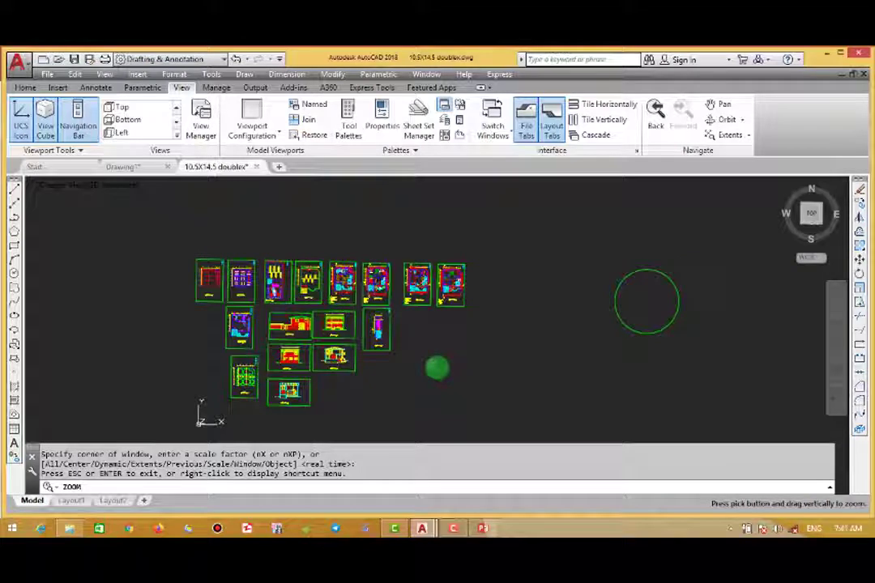
# Exit the zoom command and display the Standard toolbar above the drawing area
pyautogui.press('Escape')
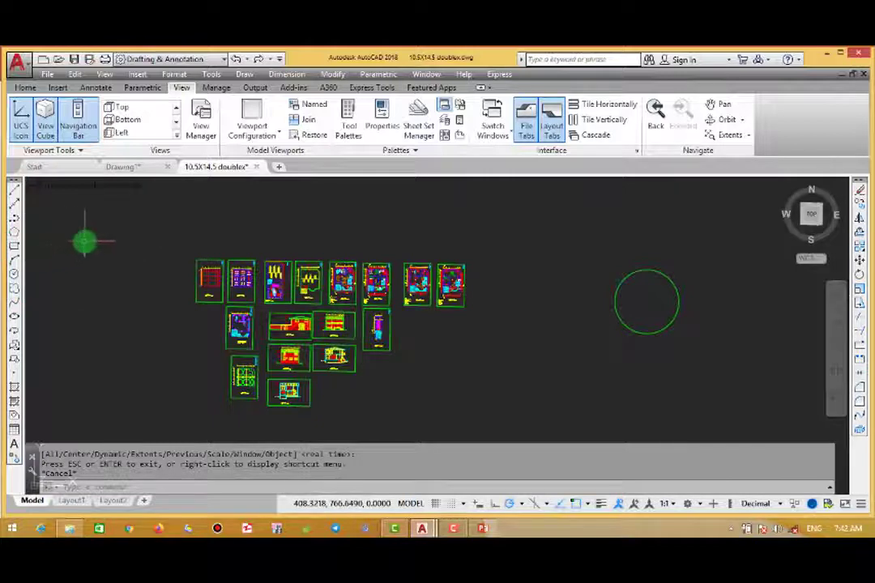
pyautogui.rightClick(14, 254)
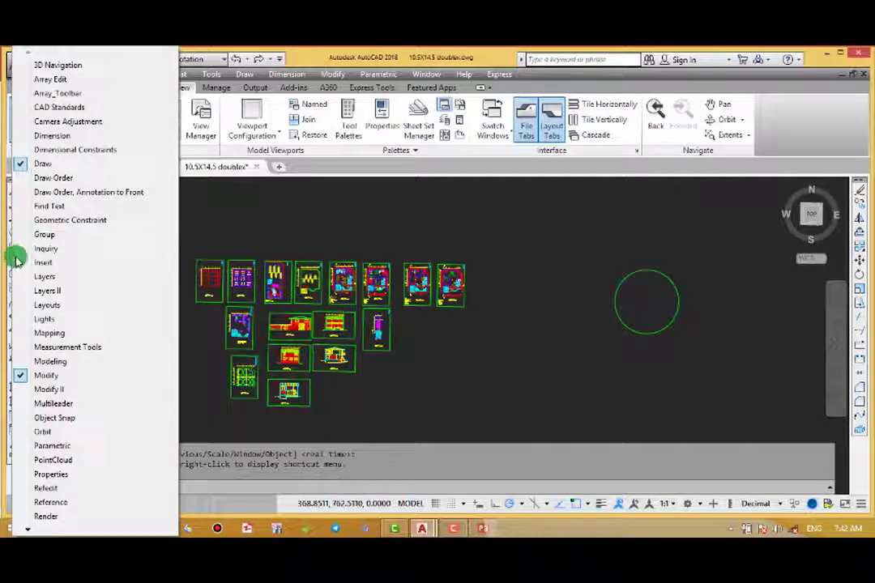
pyautogui.moveTo(26, 531)
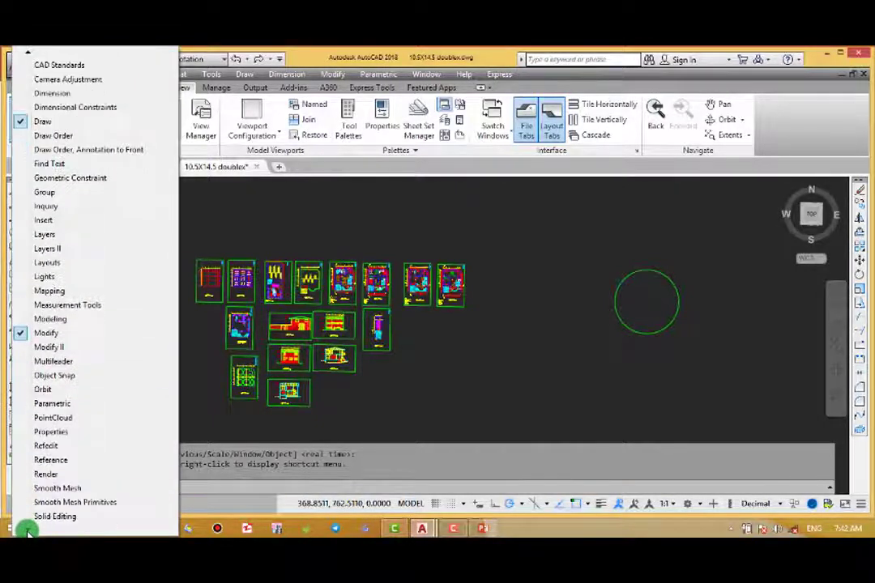
pyautogui.click(49, 502)
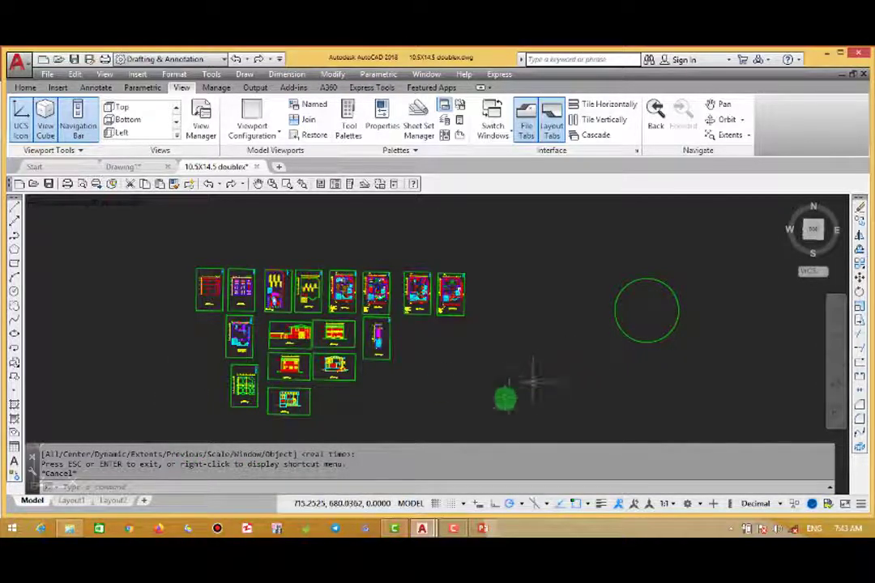
# Zoom in and out over the full sheet set, including a close look at the axis plan sheet
pyautogui.scroll(10, 422, 357)
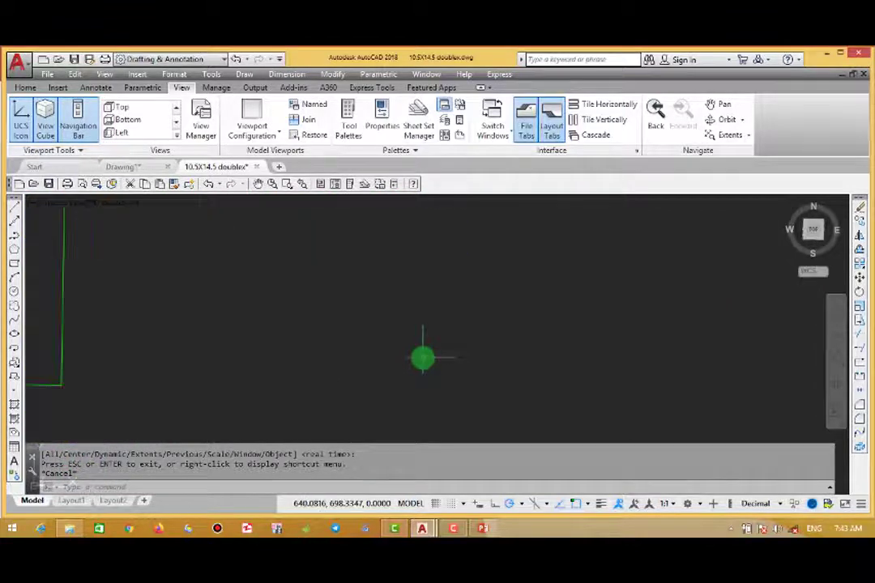
pyautogui.scroll(-10, 422, 358)
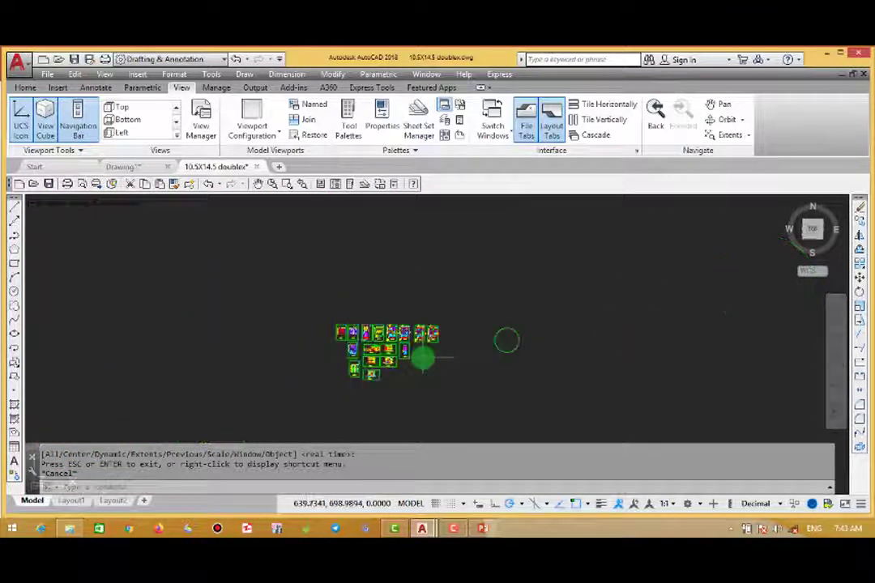
pyautogui.scroll(-3, 422, 358)
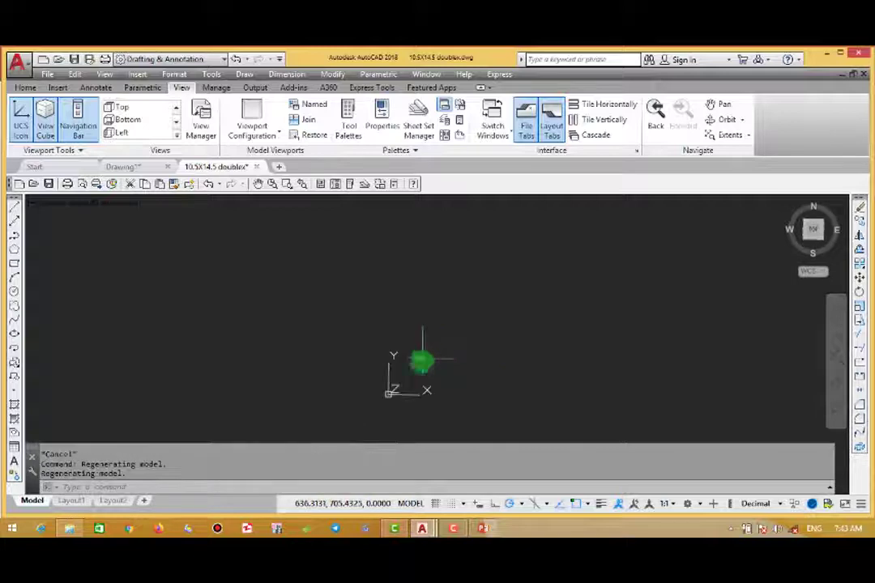
pyautogui.scroll(10, 421, 359)
pyautogui.scroll(5, 345, 323)
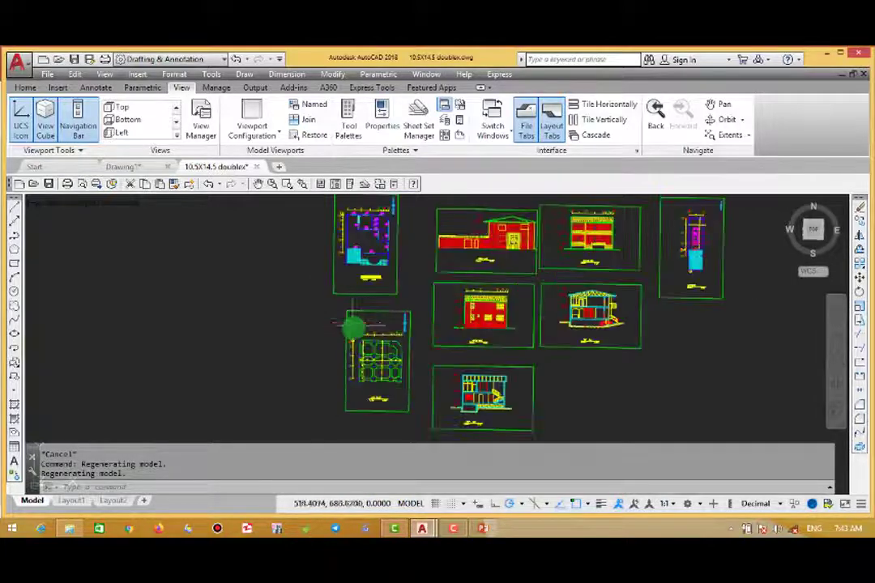
pyautogui.scroll(2, 363, 396)
pyautogui.scroll(3, 363, 397)
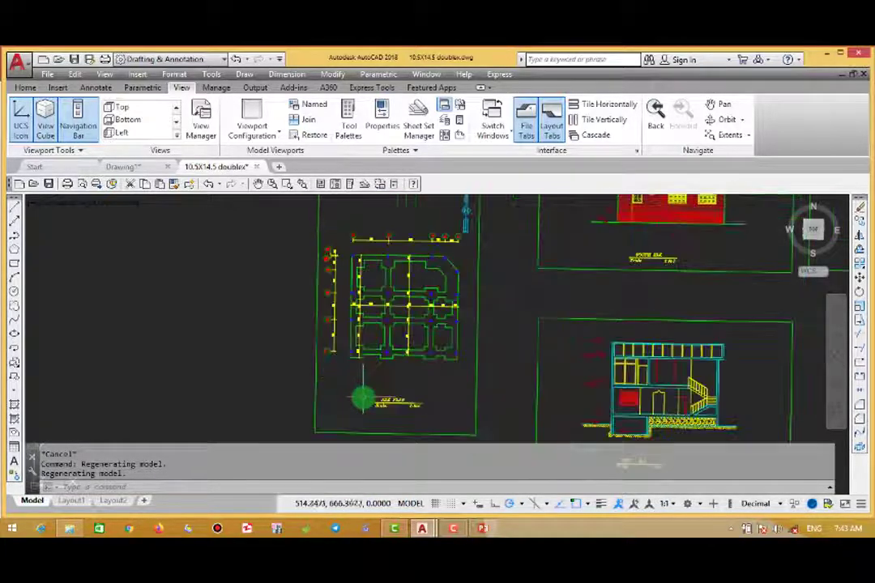
pyautogui.scroll(-8, 363, 397)
pyautogui.scroll(-6, 363, 397)
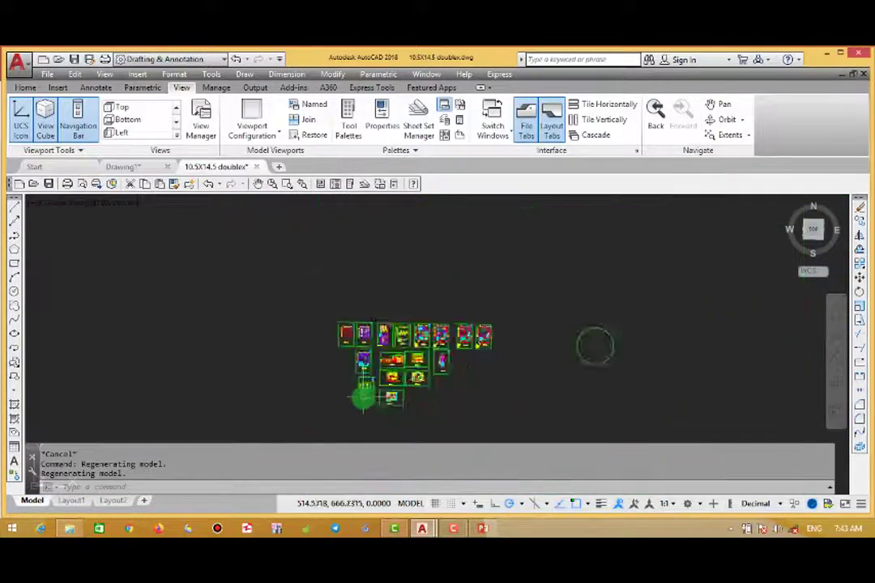
# Zoom in on the elevation and section sheets, and bring all the sheets and the green circle back into view
pyautogui.scroll(8, 373, 388)
pyautogui.scroll(4, 372, 386)
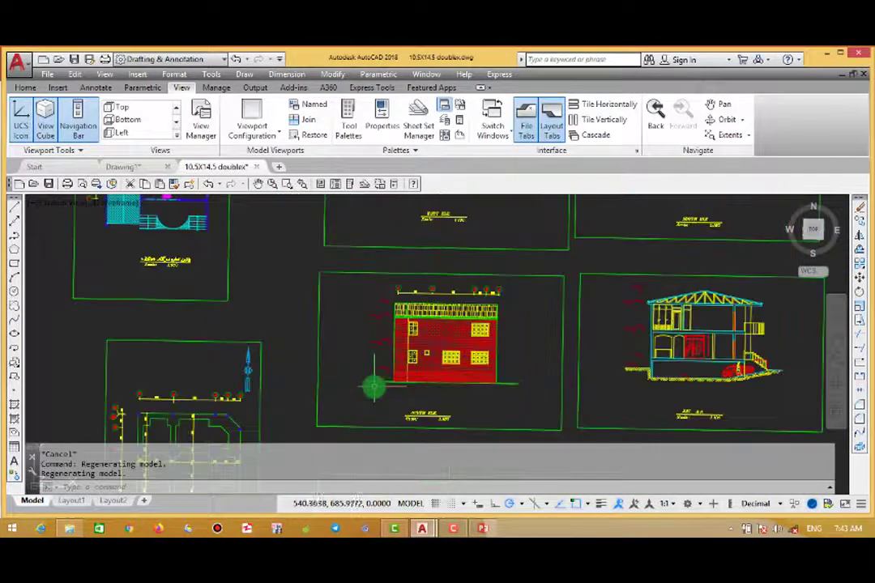
pyautogui.scroll(-7, 372, 386)
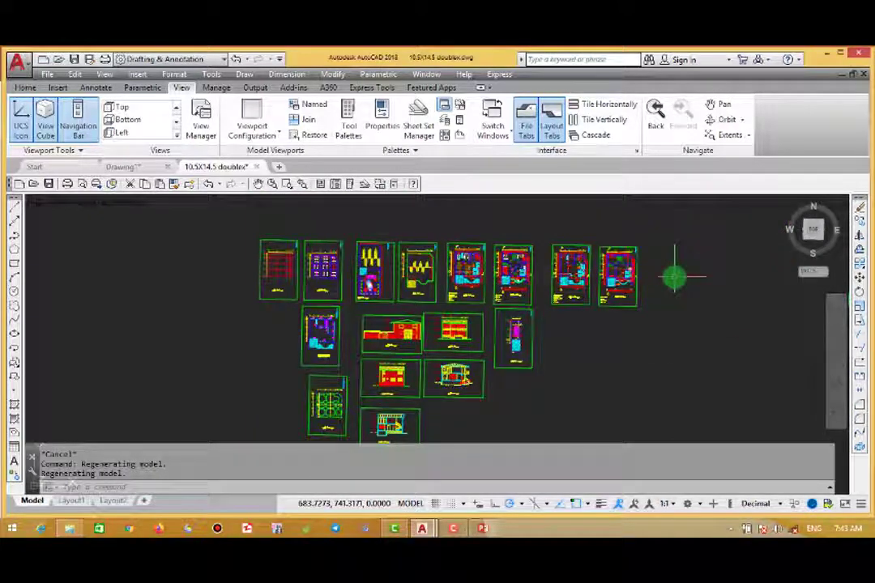
pyautogui.moveTo(682, 292)
pyautogui.mouseDown(button='middle')
pyautogui.moveTo(516, 278)
pyautogui.moveTo(612, 295)
pyautogui.mouseUp(button='middle')
pyautogui.scroll(-3, 506, 299)
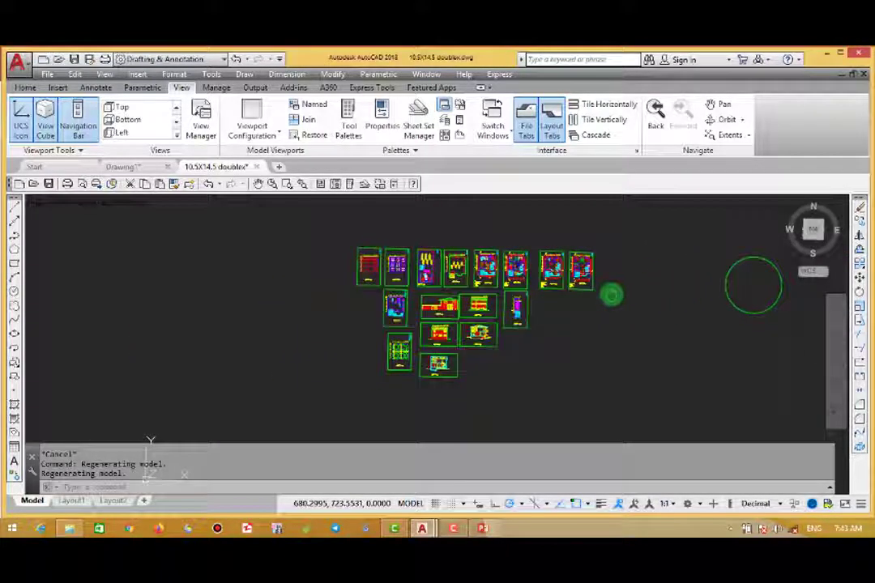
pyautogui.middleClick(612, 295)
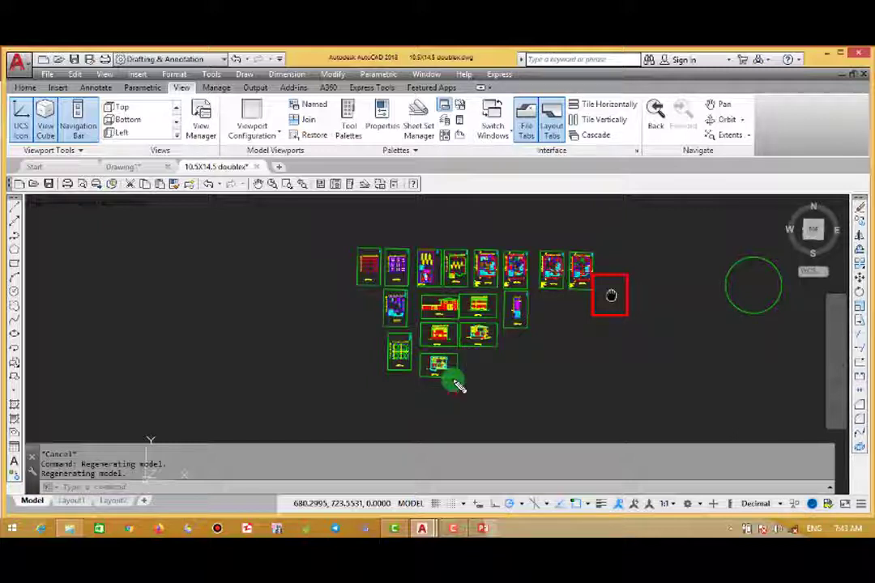
# Run the PAN command with the alias P, shift the sheets and circle across the view, and exit
pyautogui.click(118, 490)
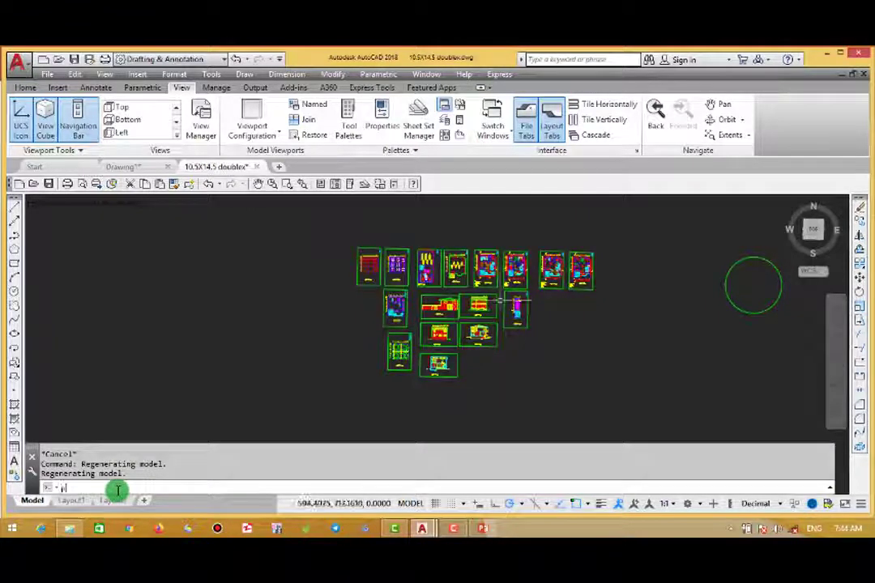
pyautogui.write('p')
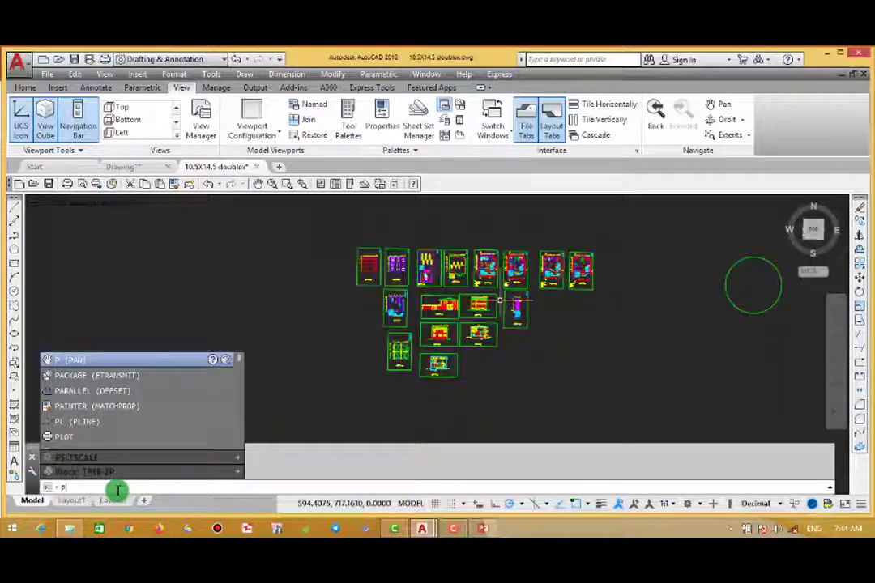
pyautogui.press('Return')
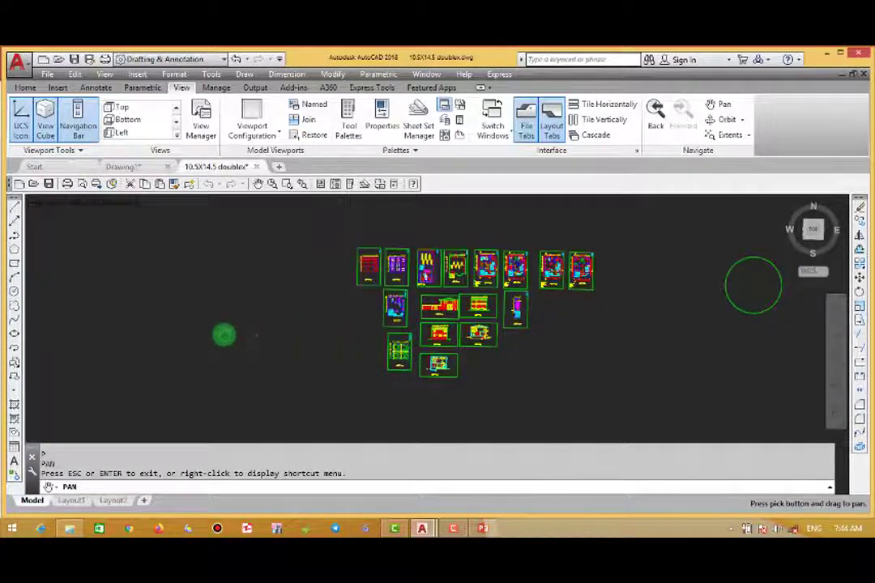
pyautogui.moveTo(222, 336)
pyautogui.mouseDown()
pyautogui.moveTo(68, 336)
pyautogui.moveTo(293, 339)
pyautogui.moveTo(197, 328)
pyautogui.moveTo(65, 332)
pyautogui.moveTo(209, 277)
pyautogui.moveTo(10, 347)
pyautogui.moveTo(31, 376)
pyautogui.moveTo(230, 359)
pyautogui.moveTo(71, 372)
pyautogui.moveTo(128, 336)
pyautogui.moveTo(320, 332)
pyautogui.moveTo(145, 340)
pyautogui.mouseUp()
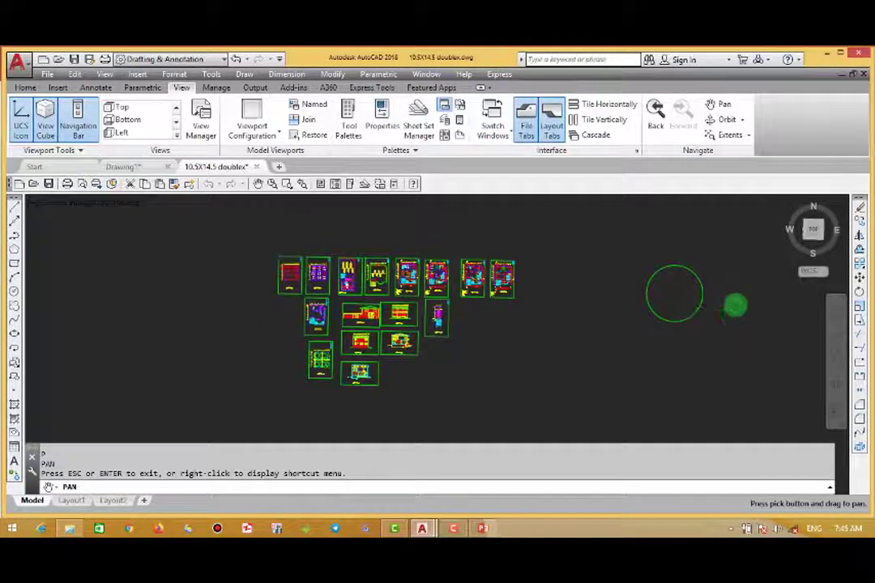
pyautogui.moveTo(712, 307)
pyautogui.mouseDown()
pyautogui.moveTo(463, 324)
pyautogui.moveTo(621, 288)
pyautogui.moveTo(670, 289)
pyautogui.mouseUp()
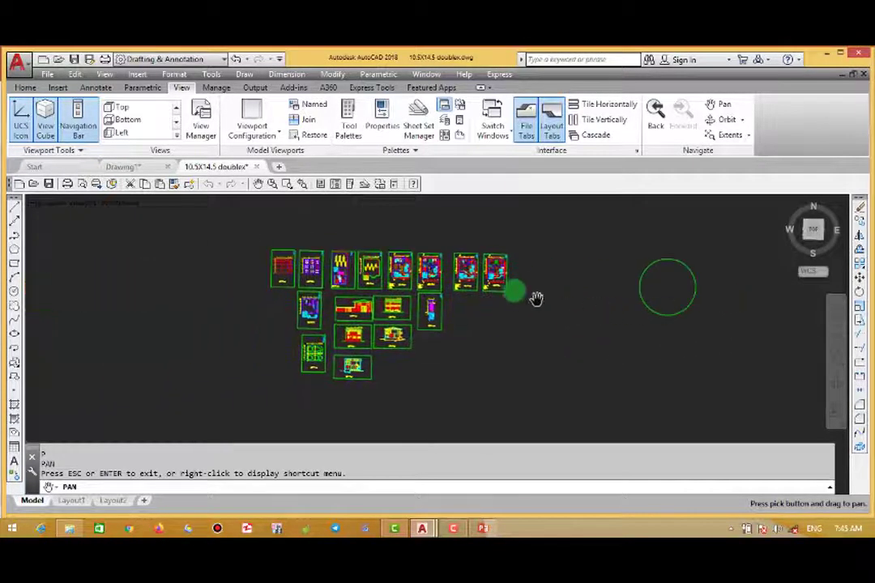
pyautogui.moveTo(527, 245)
pyautogui.mouseDown()
pyautogui.moveTo(482, 271)
pyautogui.moveTo(482, 256)
pyautogui.mouseUp()
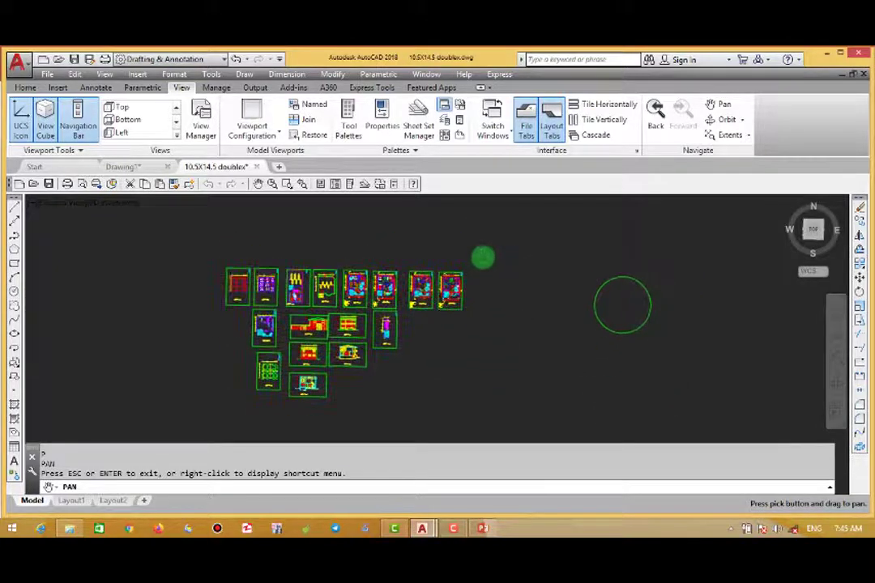
pyautogui.press('Escape')
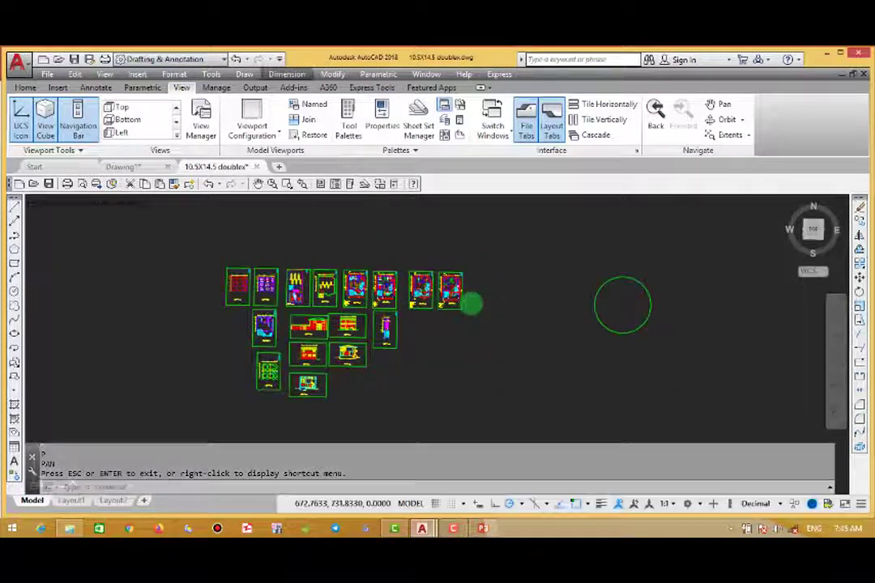
# Restart realtime Pan, shift the sheets and circle slightly right and up, and exit the command
pyautogui.rightClick(504, 229)
pyautogui.click(538, 333)
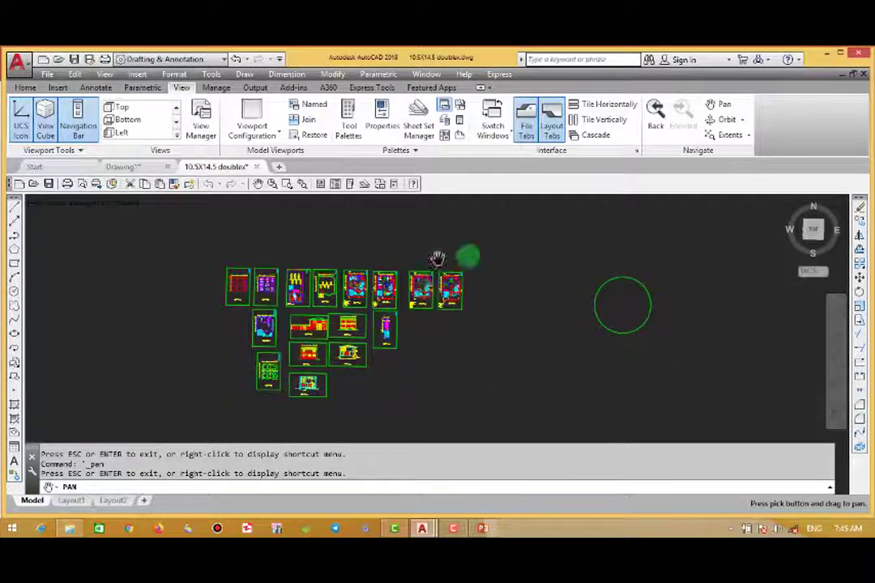
pyautogui.press('Escape')
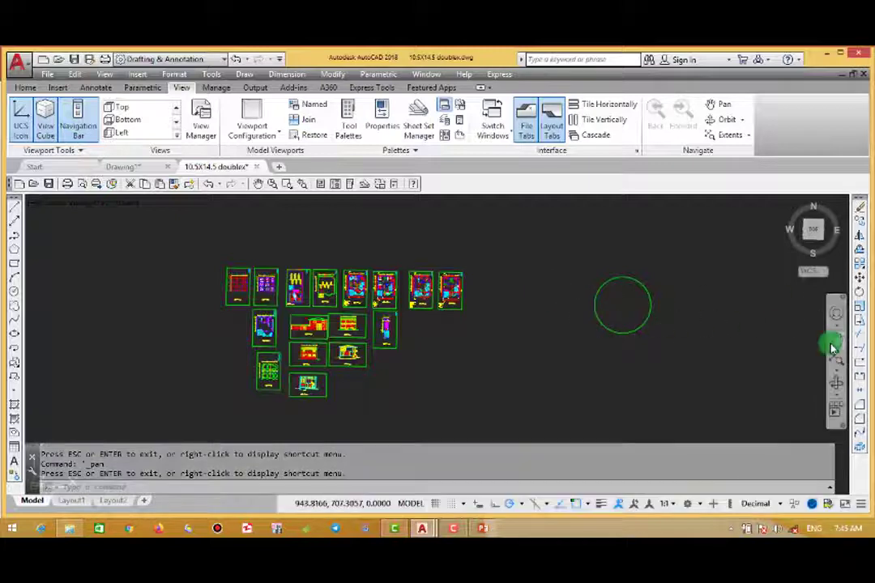
pyautogui.click(836, 347)
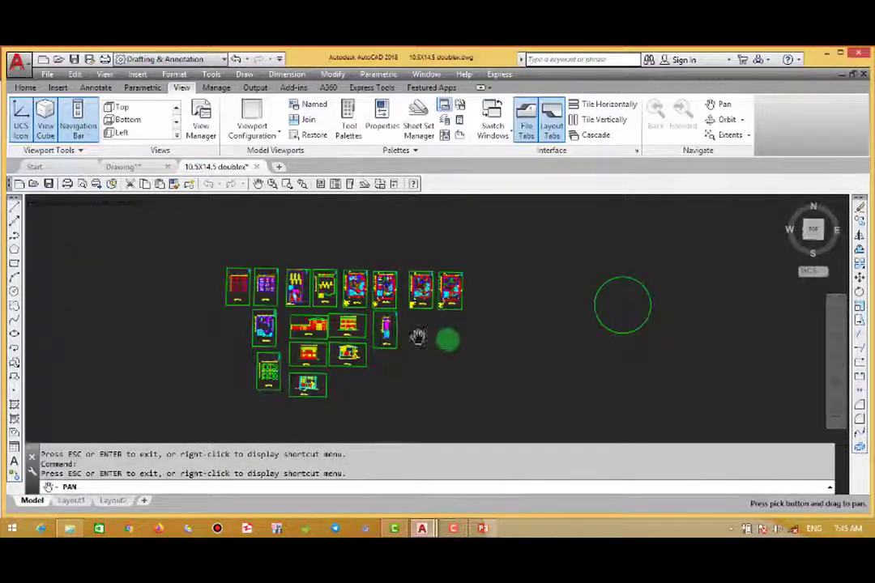
pyautogui.moveTo(523, 332)
pyautogui.mouseDown()
pyautogui.moveTo(459, 304)
pyautogui.moveTo(623, 333)
pyautogui.moveTo(599, 303)
pyautogui.moveTo(545, 328)
pyautogui.mouseUp()
pyautogui.press('Escape')
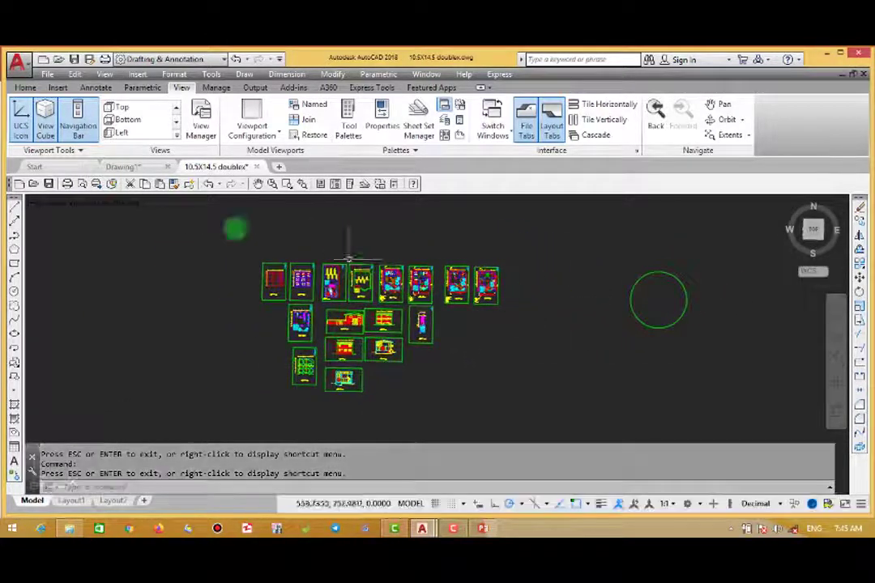
# Move the sheets and circle with realtime Pan and by fixed directional pan displacements
pyautogui.click(185, 89)
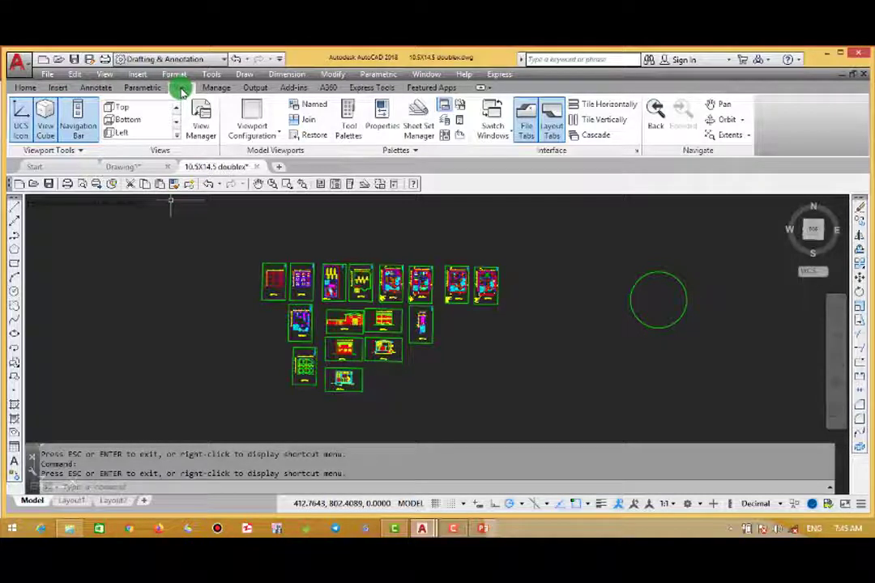
pyautogui.click(727, 108)
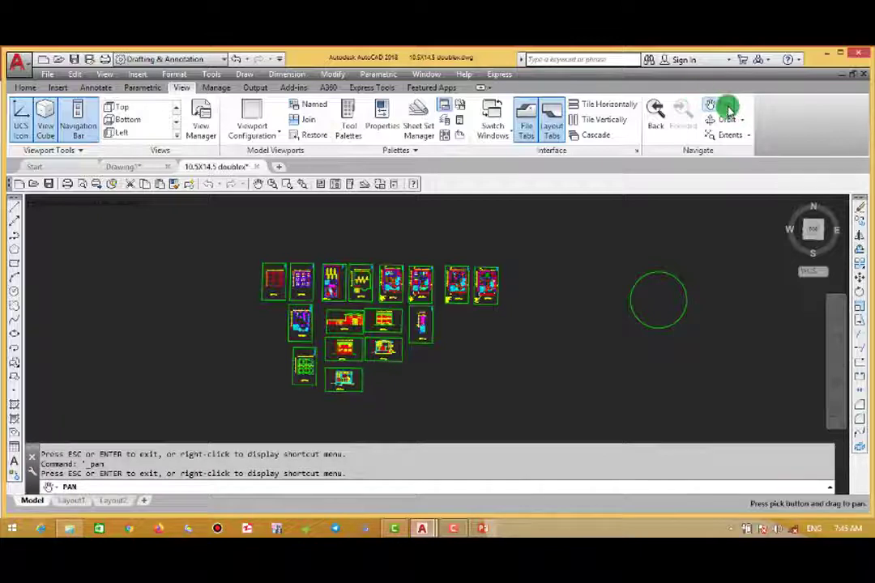
pyautogui.moveTo(536, 334)
pyautogui.mouseDown()
pyautogui.moveTo(518, 333)
pyautogui.moveTo(501, 312)
pyautogui.mouseUp()
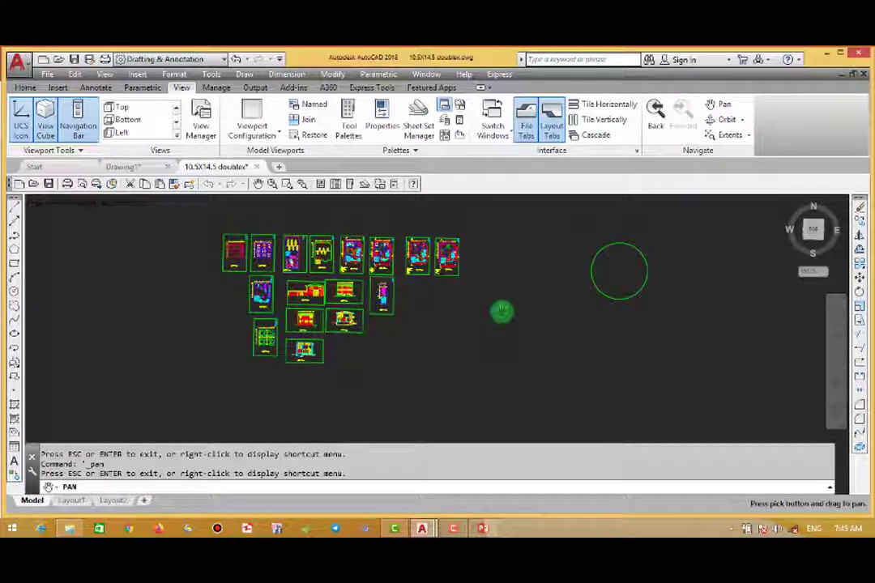
pyautogui.click(158, 122)
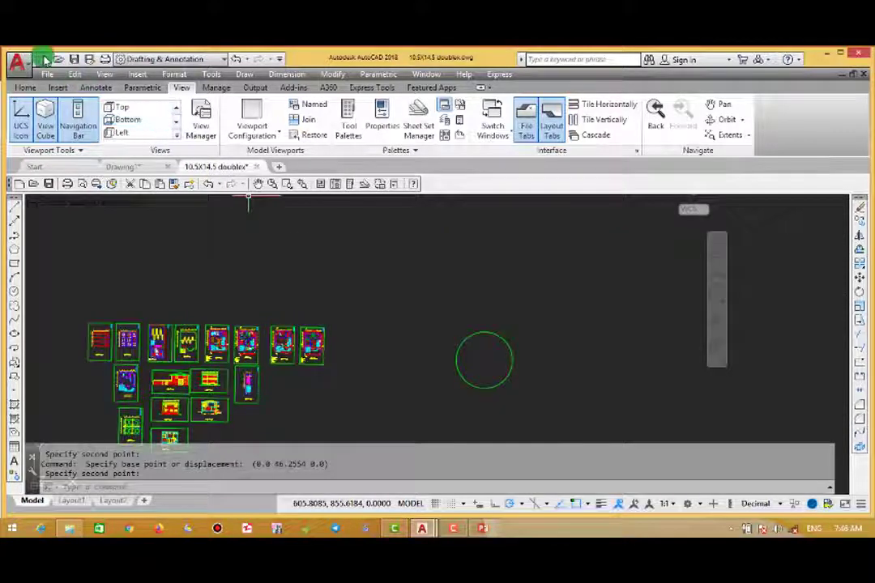
# Use realtime Pan to bring the sheets and circle back to the middle of the view at a suitable zoom level
pyautogui.click(106, 74)
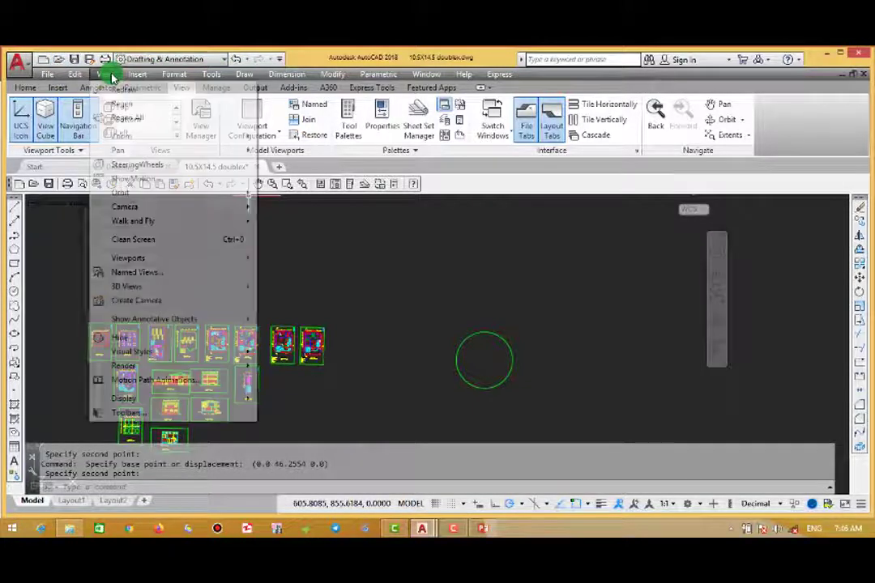
pyautogui.moveTo(124, 150)
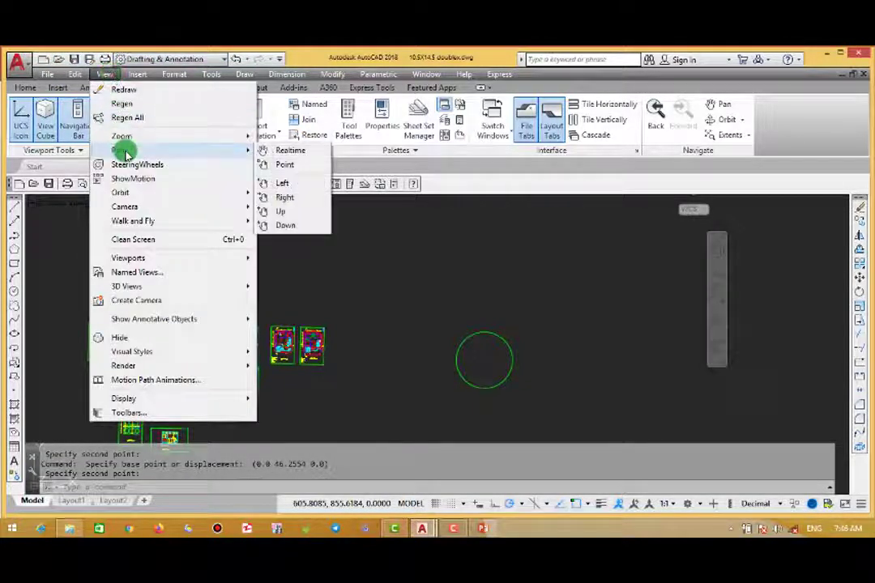
pyautogui.click(280, 153)
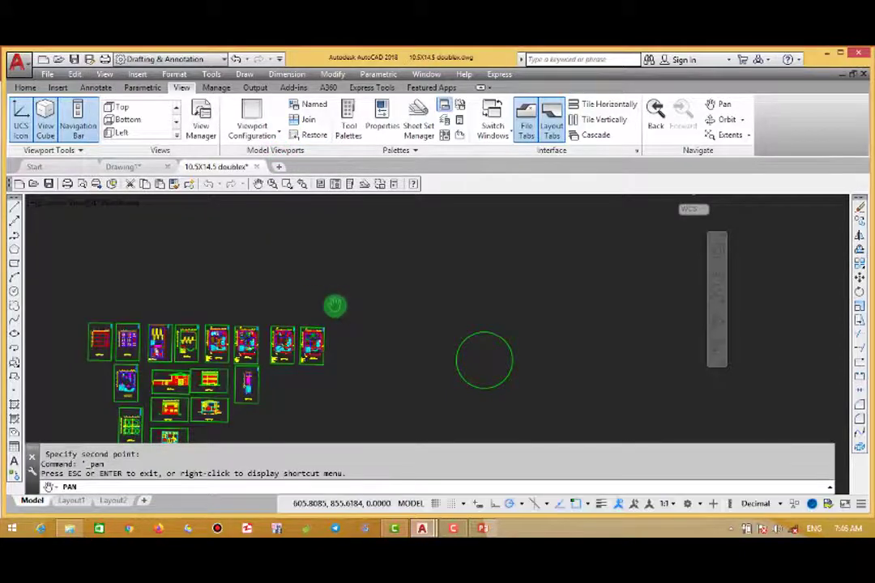
pyautogui.moveTo(334, 305); pyautogui.dragTo(553, 237)
pyautogui.scroll(-2, 287, 245)
pyautogui.moveTo(429, 311)
pyautogui.mouseDown()
pyautogui.moveTo(482, 239)
pyautogui.moveTo(422, 236)
pyautogui.moveTo(455, 314)
pyautogui.moveTo(397, 235)
pyautogui.moveTo(520, 284)
pyautogui.mouseUp()
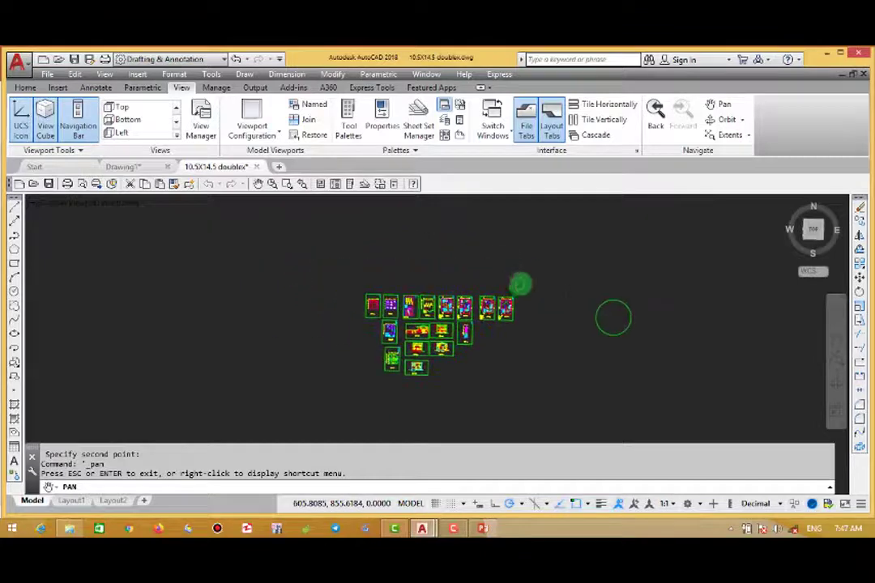
pyautogui.scroll(2, 462, 345)
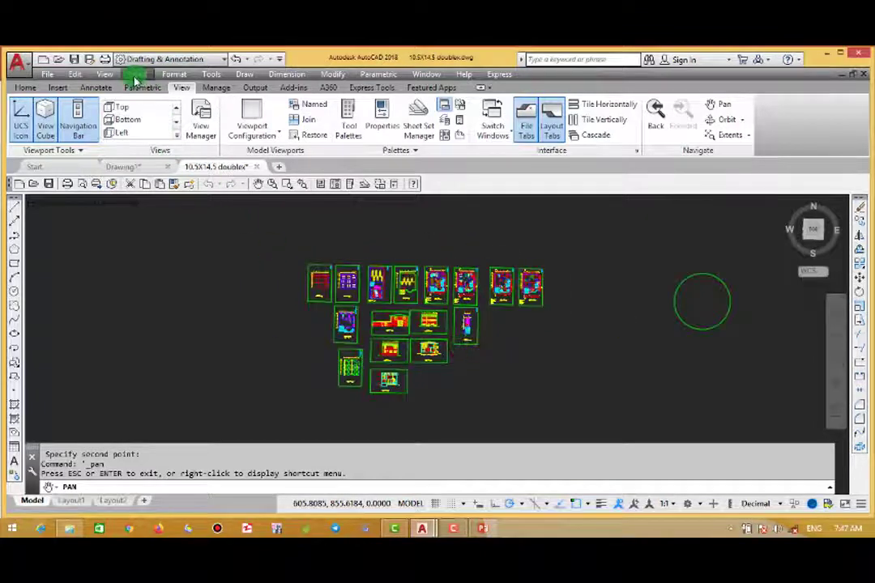
# Pan by two picked points to shift the sheets and circle straight down in the view
pyautogui.click(104, 74)
pyautogui.moveTo(126, 151)
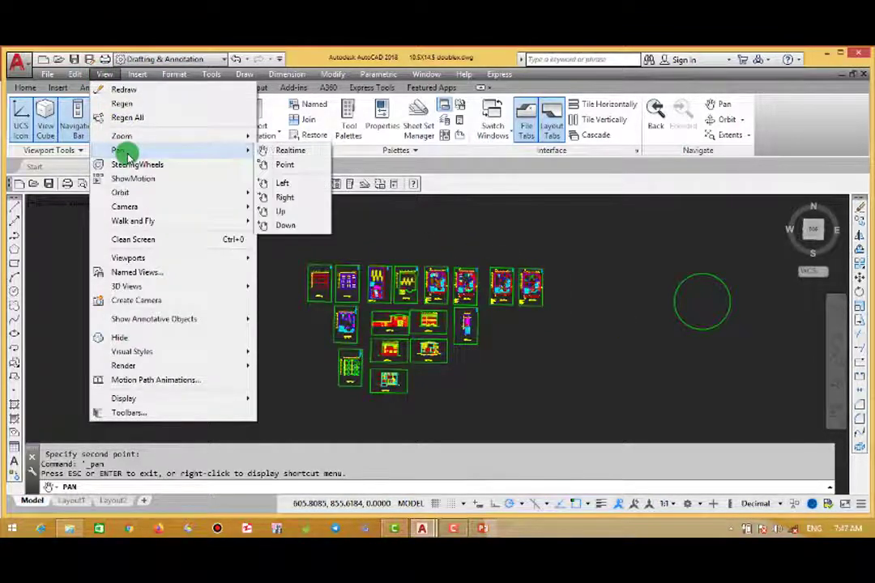
pyautogui.click(300, 165)
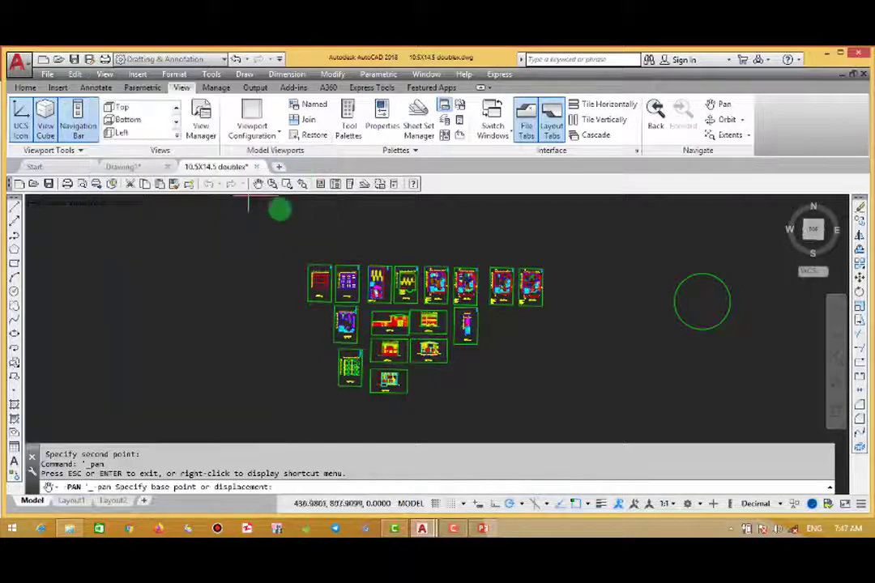
pyautogui.click(216, 255)
pyautogui.click(215, 406)
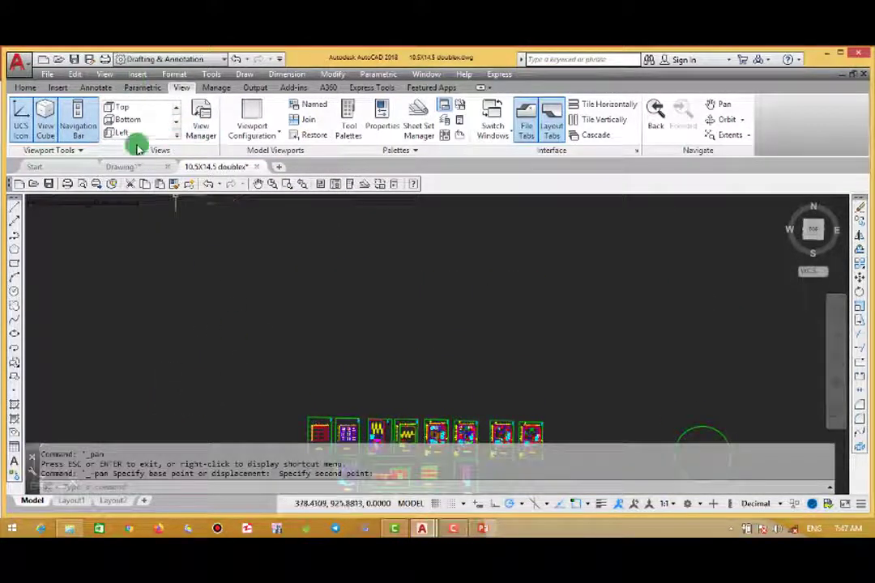
# Pan the sheets and circle by the fixed left displacement
pyautogui.click(105, 75)
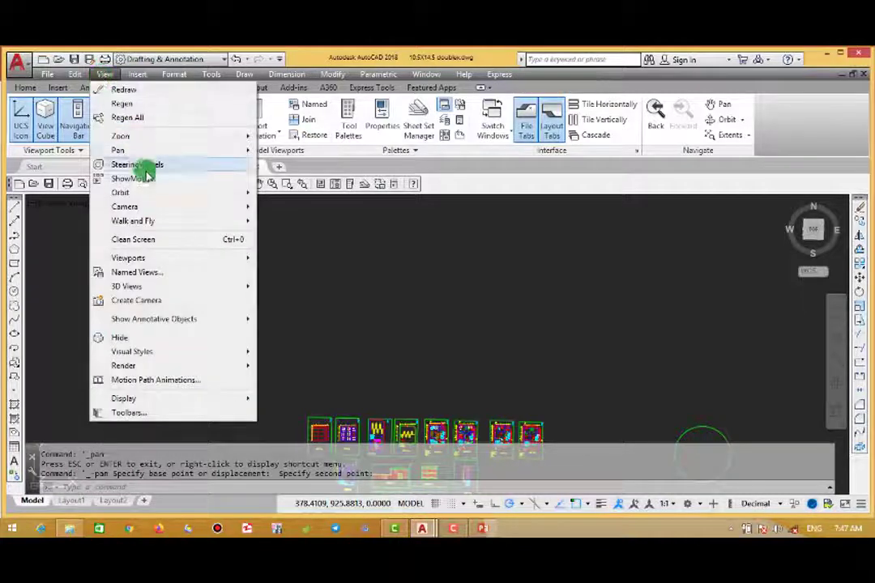
pyautogui.moveTo(130, 150)
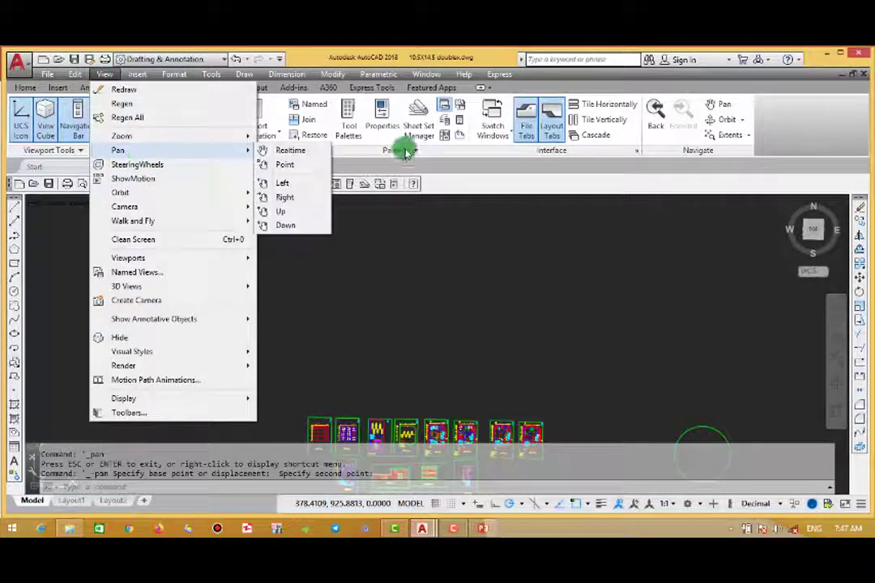
pyautogui.click(283, 186)
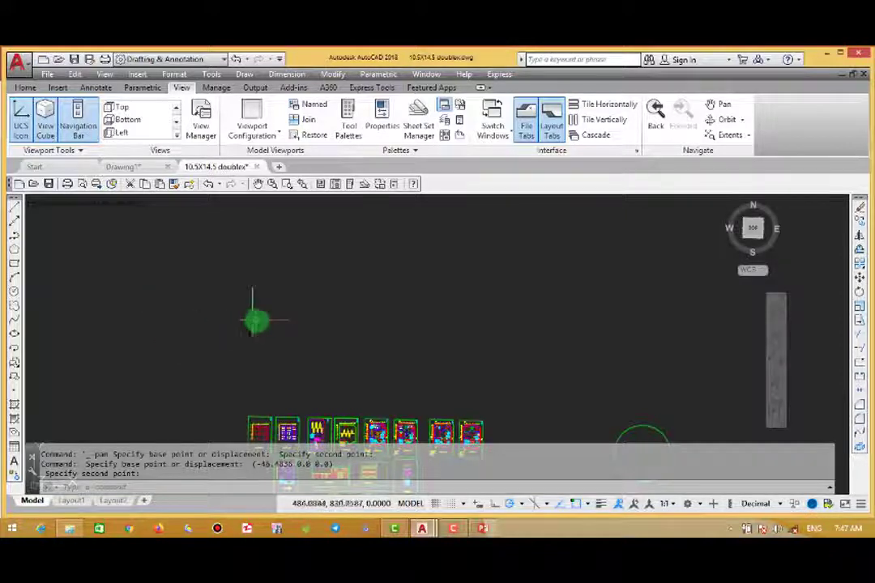
# Bring the sheets and circle back into view and zoom in and out around them
pyautogui.moveTo(378, 338); pyautogui.dragTo(380, 257, button='middle')
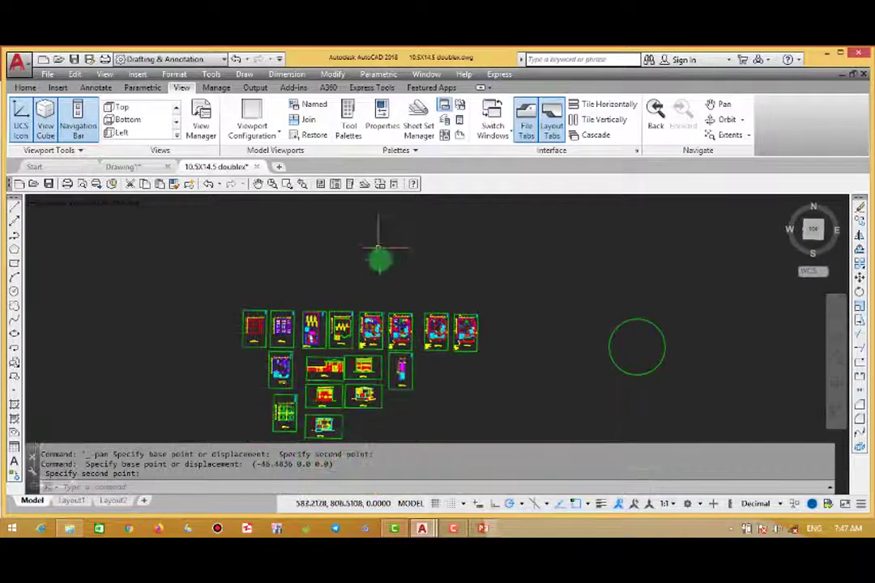
pyautogui.scroll(5, 381, 282)
pyautogui.scroll(-5, 381, 283)
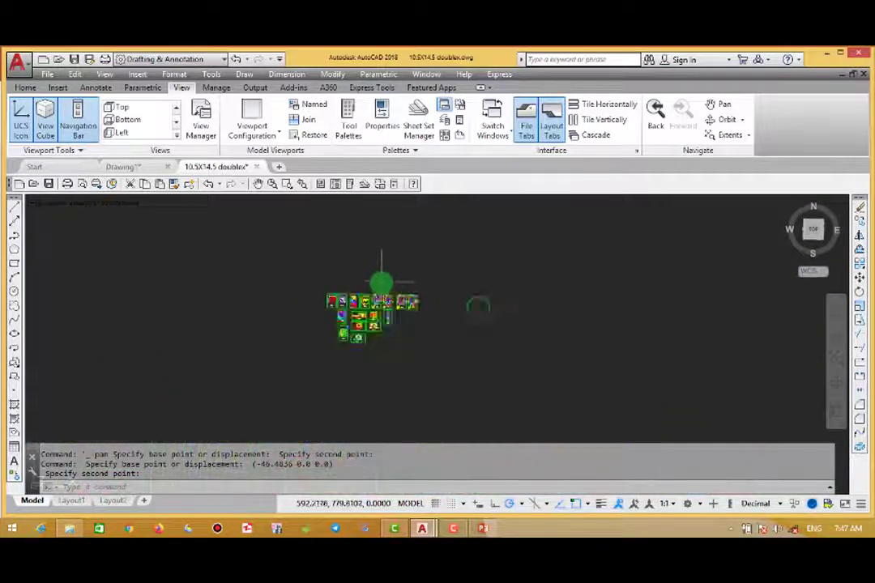
pyautogui.scroll(6, 377, 320)
pyautogui.scroll(-5, 377, 321)
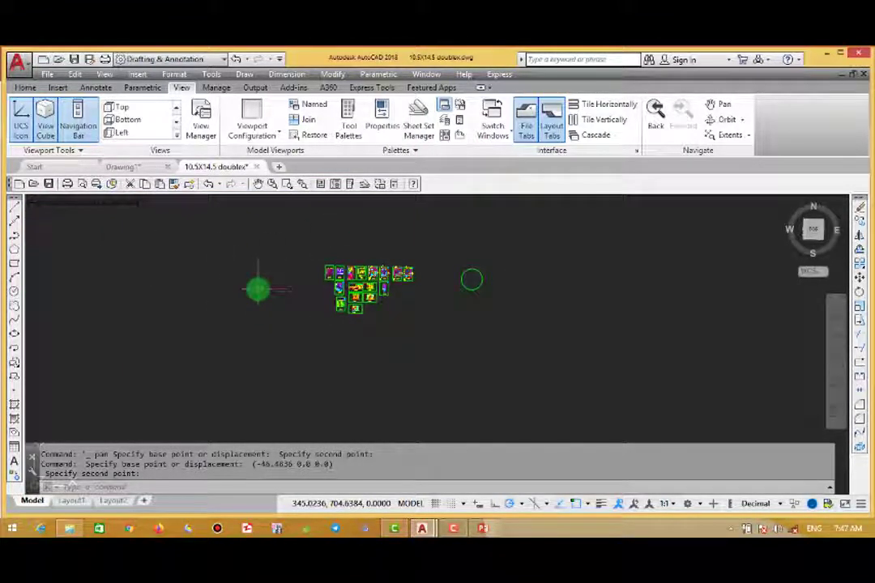
pyautogui.moveTo(258, 289)
pyautogui.mouseDown(button='middle')
pyautogui.moveTo(412, 324)
pyautogui.moveTo(172, 345)
pyautogui.moveTo(308, 316)
pyautogui.moveTo(505, 336)
pyautogui.moveTo(202, 347)
pyautogui.moveTo(191, 232)
pyautogui.moveTo(203, 345)
pyautogui.moveTo(305, 312)
pyautogui.moveTo(271, 314)
pyautogui.mouseUp(button='middle')
pyautogui.scroll(-2, 271, 314)
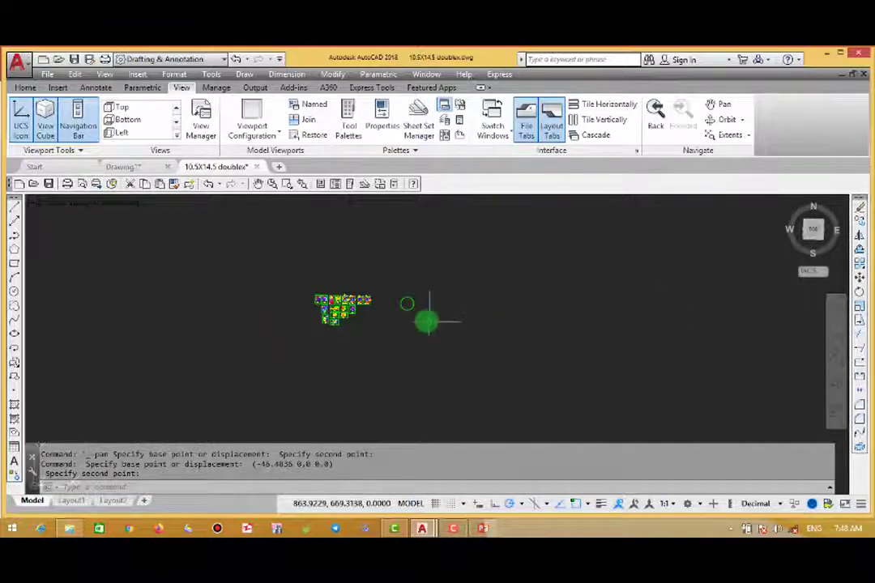
# Examine the circle, the grid plan sheet and the whole sheet set at different zoom levels
pyautogui.scroll(2, 407, 316)
pyautogui.scroll(6, 408, 316)
pyautogui.moveTo(404, 306)
pyautogui.mouseDown(button='middle')
pyautogui.moveTo(425, 358)
pyautogui.moveTo(458, 392)
pyautogui.mouseUp(button='middle')
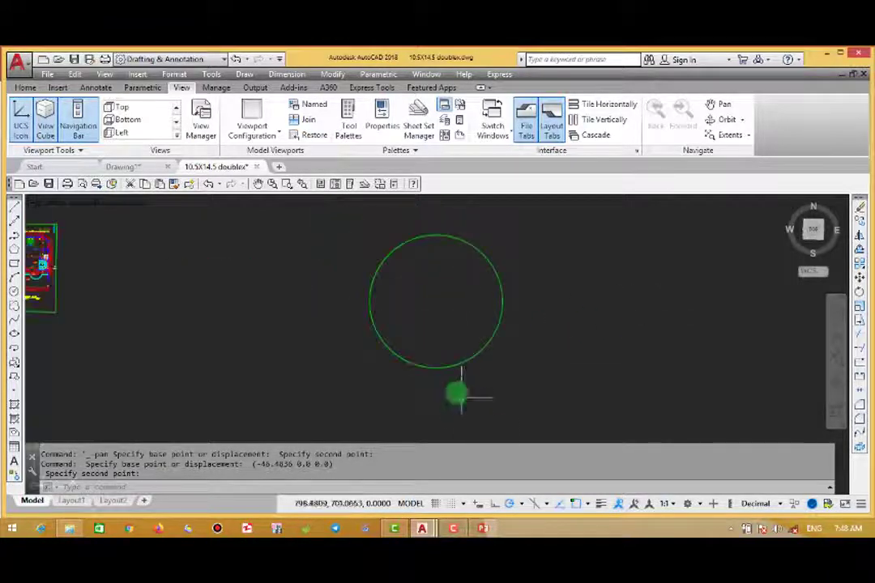
pyautogui.moveTo(317, 318); pyautogui.dragTo(810, 324, button='middle')
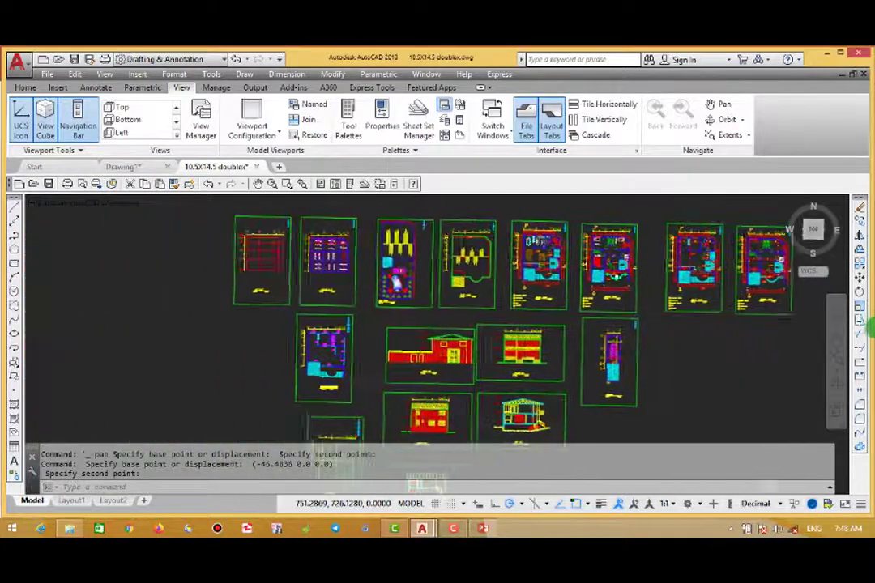
pyautogui.scroll(6, 280, 250)
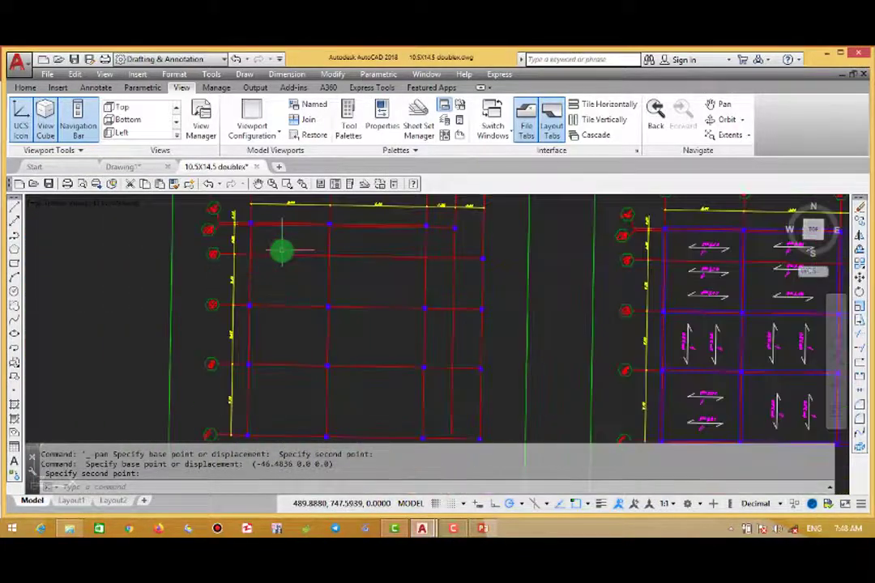
pyautogui.scroll(-2, 280, 249)
pyautogui.scroll(-6, 306, 366)
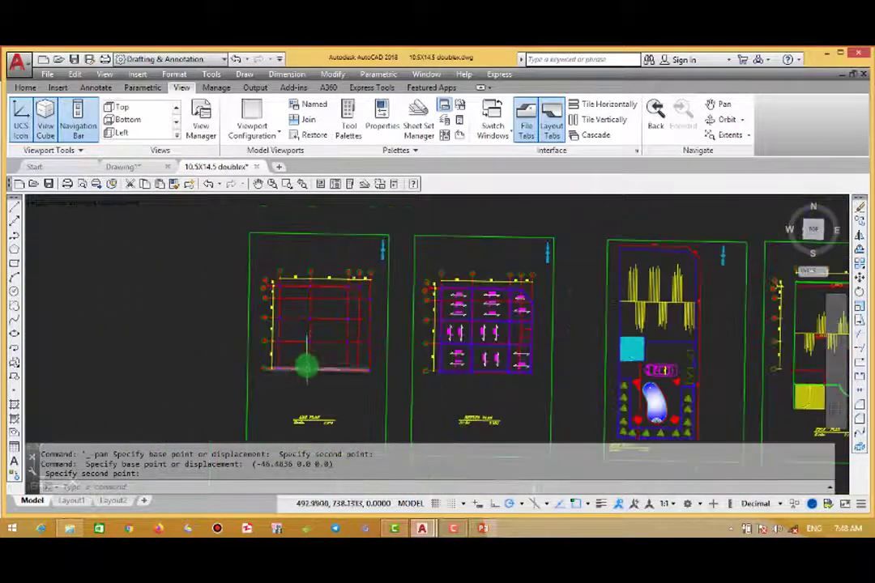
pyautogui.scroll(-2, 308, 364)
pyautogui.moveTo(658, 377); pyautogui.dragTo(641, 322, button='middle')
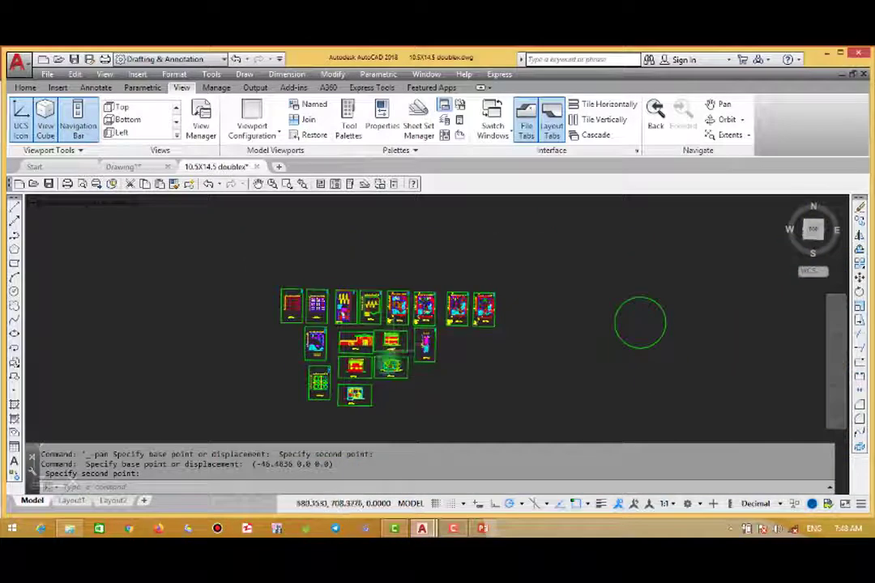
pyautogui.moveTo(277, 339); pyautogui.dragTo(152, 331, button='middle')
pyautogui.scroll(6, 291, 342)
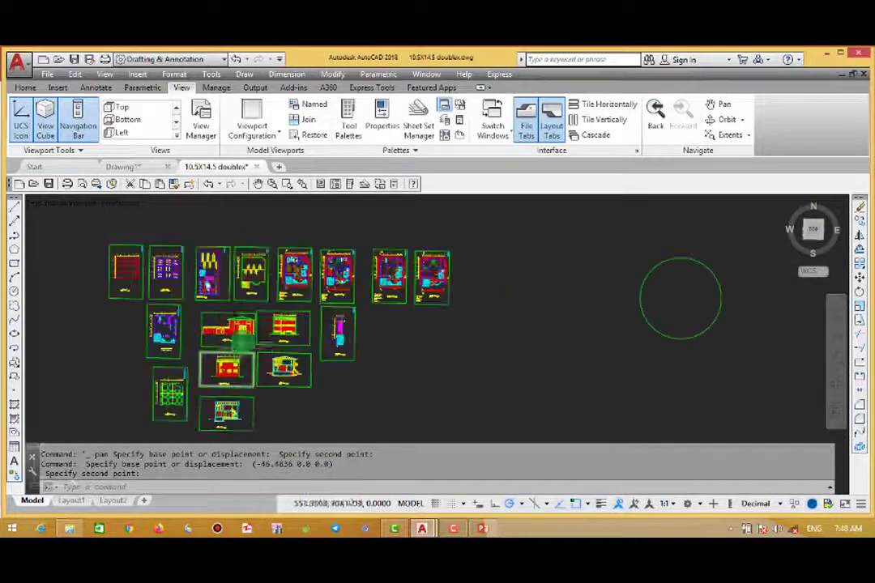
pyautogui.moveTo(142, 362)
pyautogui.mouseDown(button='middle')
pyautogui.moveTo(312, 361)
pyautogui.moveTo(409, 427)
pyautogui.moveTo(412, 446)
pyautogui.mouseUp(button='middle')
pyautogui.scroll(4, 324, 364)
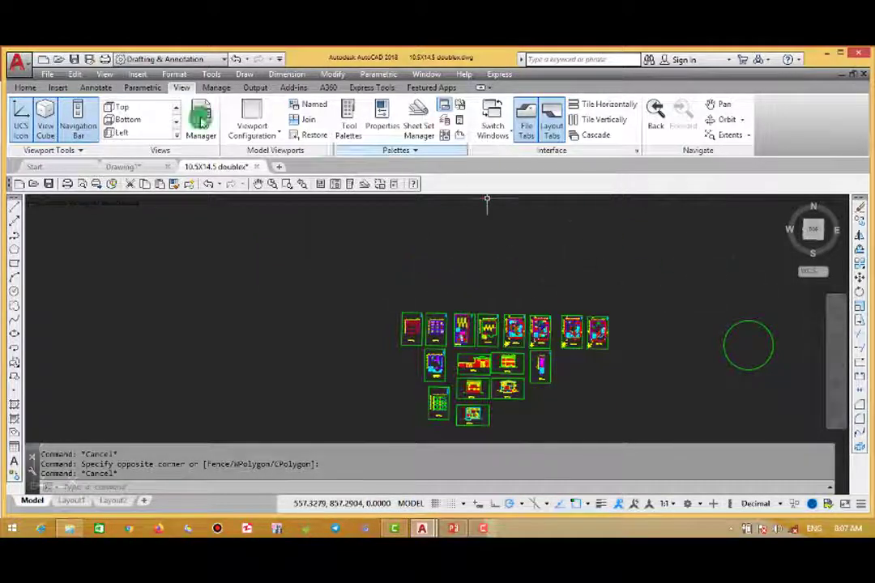
# Start SteeringWheels and use the wheel's Zoom tool to zoom out from the sheets and circle
pyautogui.click(103, 75)
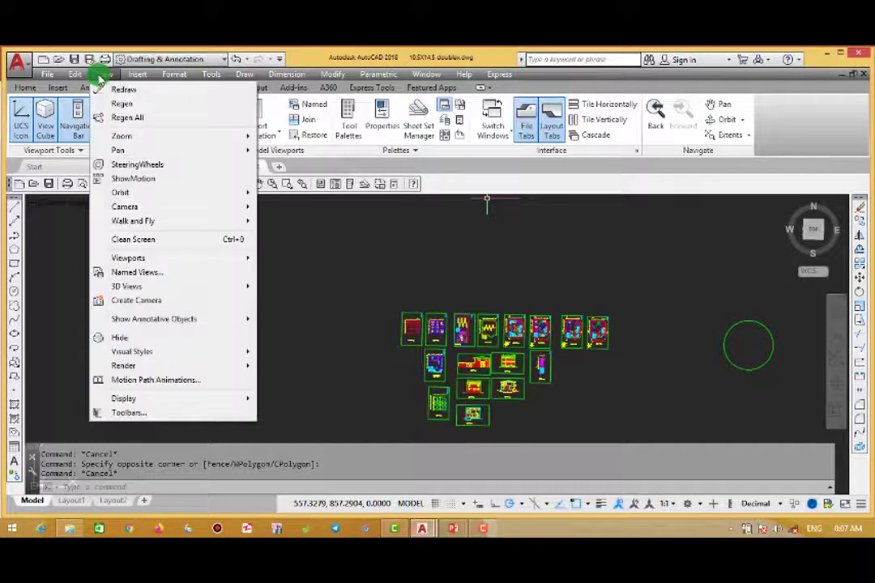
pyautogui.click(133, 168)
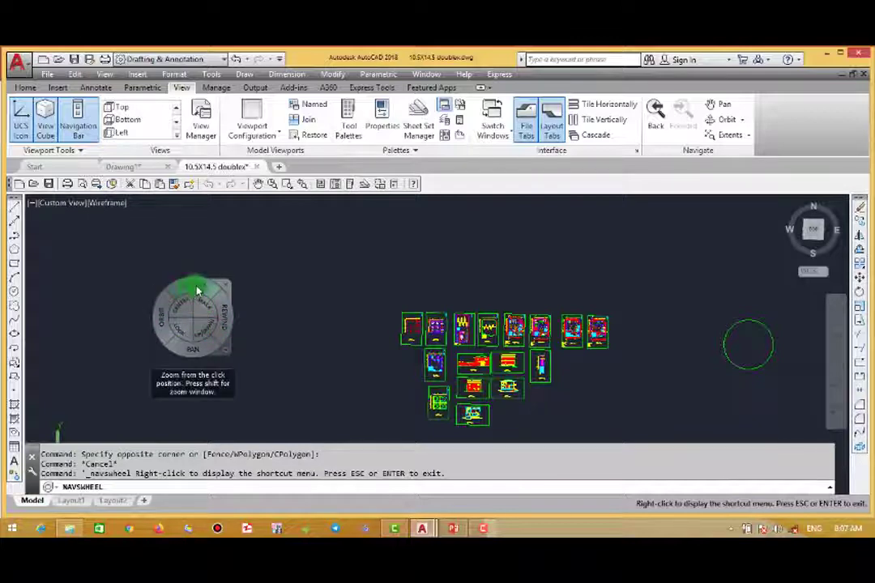
pyautogui.click(197, 290)
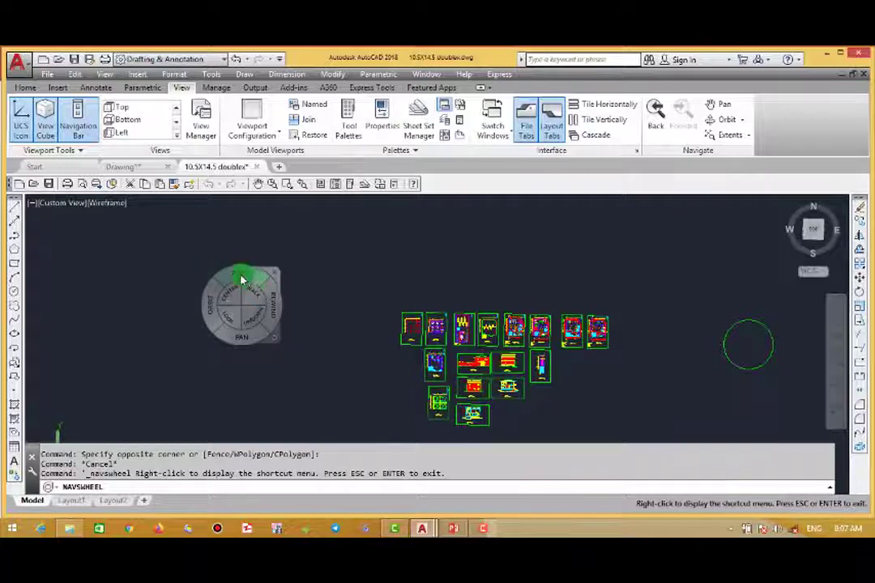
pyautogui.click(241, 279)
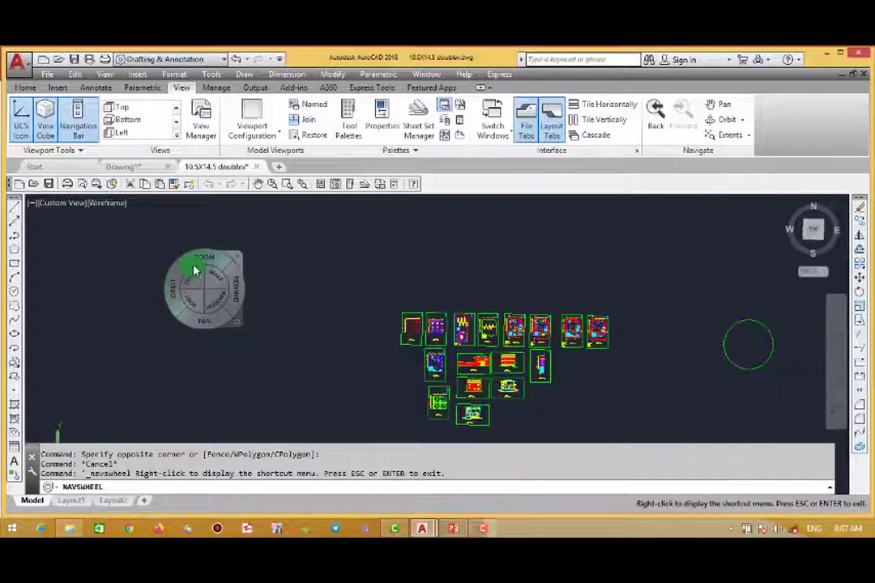
pyautogui.click(195, 270)
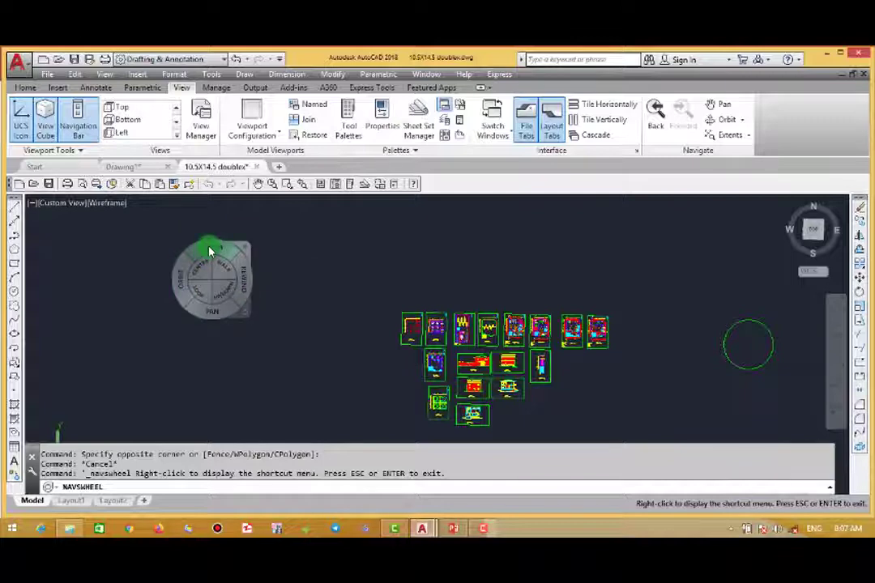
pyautogui.click(209, 251)
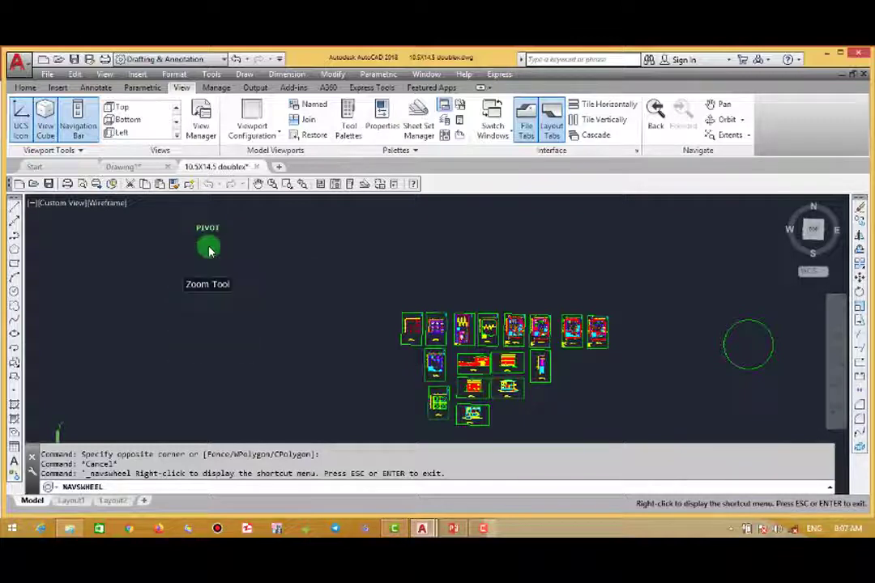
pyautogui.moveTo(209, 252)
pyautogui.mouseDown()
pyautogui.moveTo(270, 305)
pyautogui.moveTo(300, 317)
pyautogui.moveTo(300, 295)
pyautogui.moveTo(274, 358)
pyautogui.mouseUp()
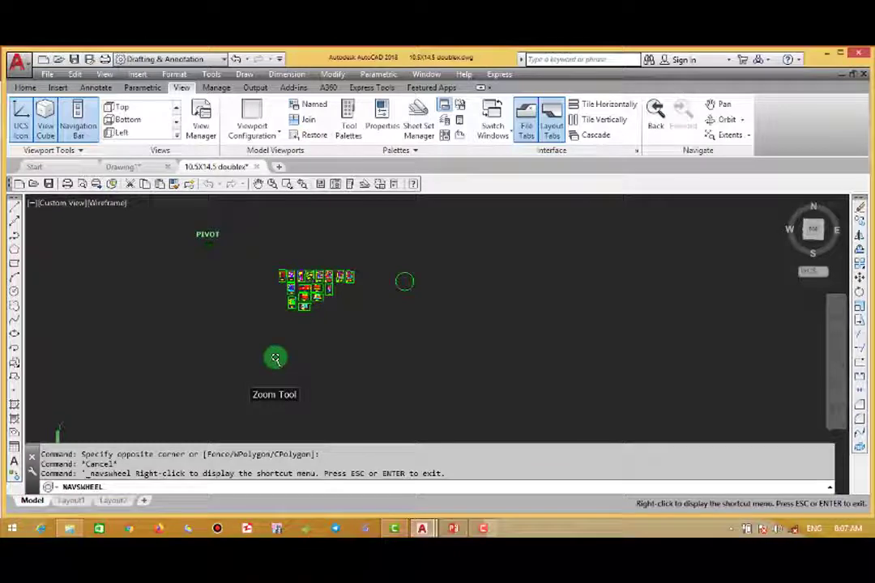
pyautogui.moveTo(275, 358)
pyautogui.mouseDown()
pyautogui.moveTo(274, 270)
pyautogui.moveTo(264, 344)
pyautogui.moveTo(265, 293)
pyautogui.moveTo(251, 332)
pyautogui.mouseUp()
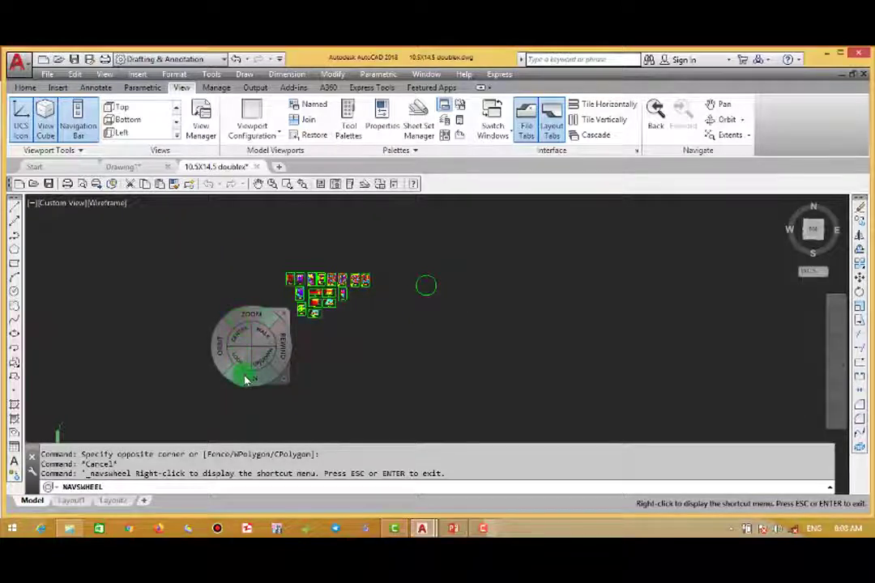
# Use the wheel's Pan and Zoom tools to bring the red brick elevation sheets up close
pyautogui.moveTo(247, 380)
pyautogui.mouseDown()
pyautogui.moveTo(271, 378)
pyautogui.moveTo(180, 378)
pyautogui.moveTo(330, 382)
pyautogui.moveTo(238, 384)
pyautogui.moveTo(234, 367)
pyautogui.moveTo(209, 369)
pyautogui.moveTo(183, 386)
pyautogui.moveTo(203, 386)
pyautogui.moveTo(188, 391)
pyautogui.moveTo(162, 380)
pyautogui.moveTo(164, 365)
pyautogui.moveTo(156, 370)
pyautogui.mouseUp()
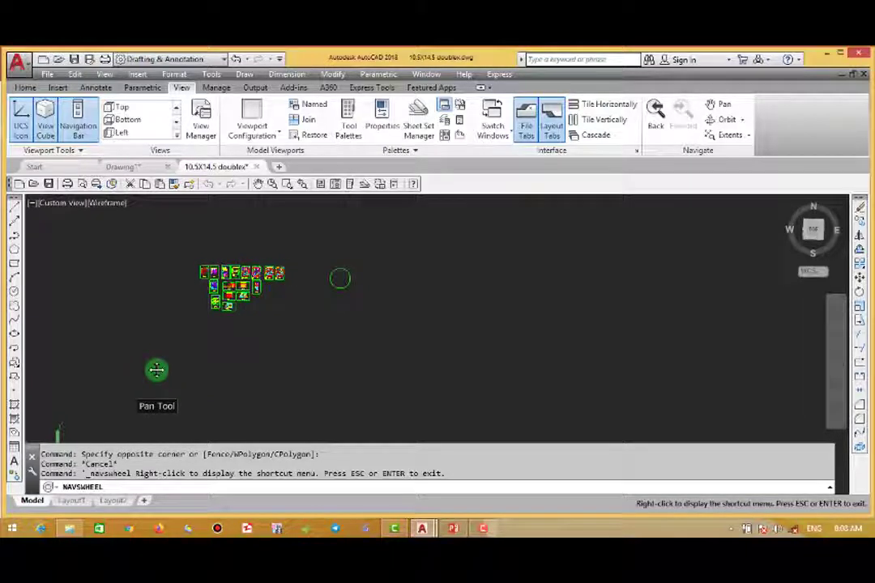
pyautogui.moveTo(157, 370); pyautogui.dragTo(156, 370)
pyautogui.click(191, 306)
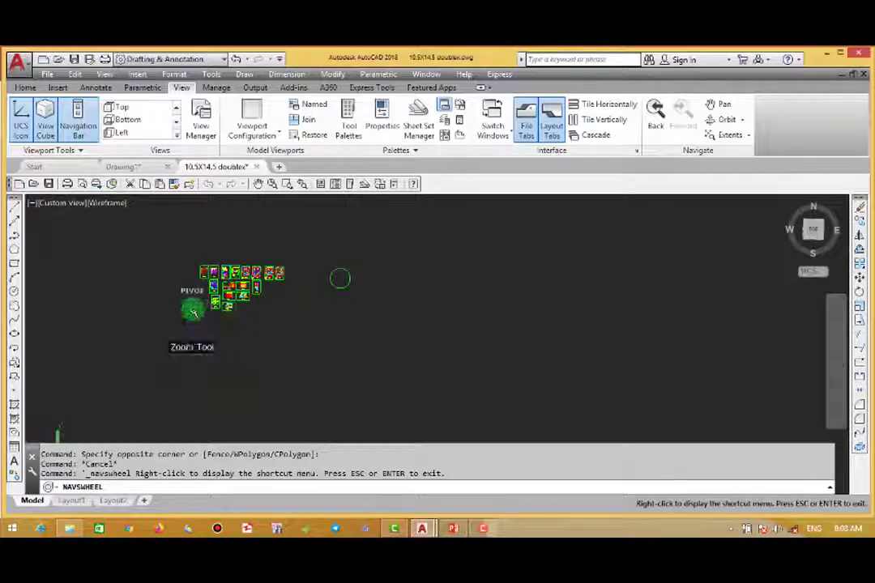
pyautogui.moveTo(207, 291)
pyautogui.mouseDown()
pyautogui.moveTo(220, 276)
pyautogui.moveTo(225, 212)
pyautogui.mouseUp()
pyautogui.moveTo(226, 278)
pyautogui.mouseDown()
pyautogui.moveTo(173, 381)
pyautogui.moveTo(139, 413)
pyautogui.moveTo(131, 405)
pyautogui.moveTo(147, 401)
pyautogui.moveTo(154, 332)
pyautogui.moveTo(188, 366)
pyautogui.moveTo(226, 366)
pyautogui.moveTo(217, 364)
pyautogui.mouseUp()
pyautogui.moveTo(207, 422); pyautogui.dragTo(128, 362)
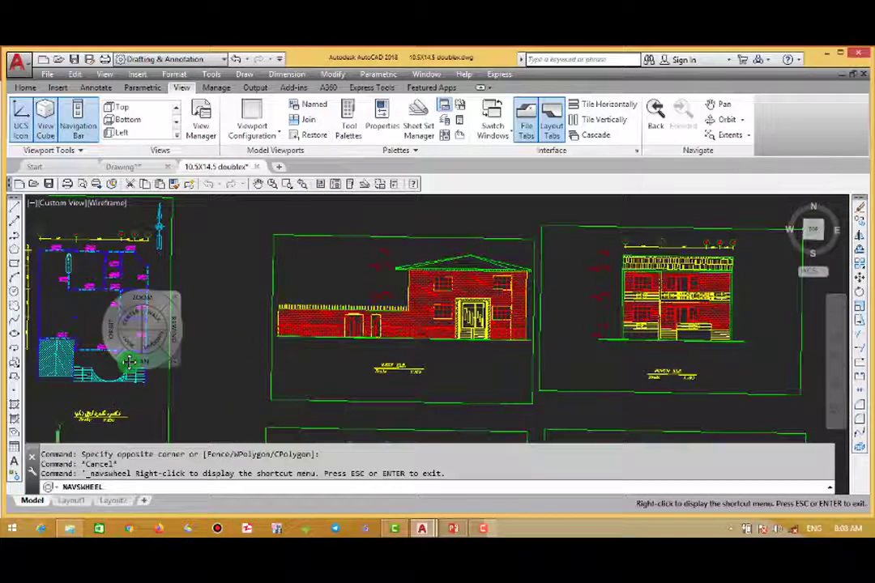
# Step through the previous views with the wheel's Rewind tool
pyautogui.click(179, 341)
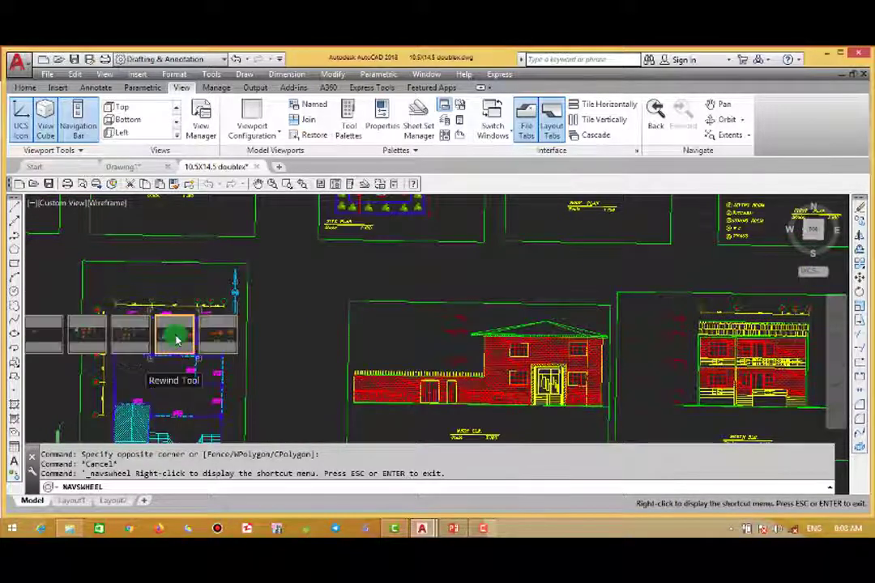
pyautogui.moveTo(176, 341)
pyautogui.mouseDown()
pyautogui.moveTo(40, 342)
pyautogui.moveTo(215, 341)
pyautogui.moveTo(35, 342)
pyautogui.moveTo(296, 341)
pyautogui.moveTo(241, 341)
pyautogui.moveTo(246, 287)
pyautogui.moveTo(310, 281)
pyautogui.moveTo(306, 344)
pyautogui.moveTo(243, 374)
pyautogui.moveTo(250, 263)
pyautogui.moveTo(243, 392)
pyautogui.moveTo(267, 370)
pyautogui.mouseUp()
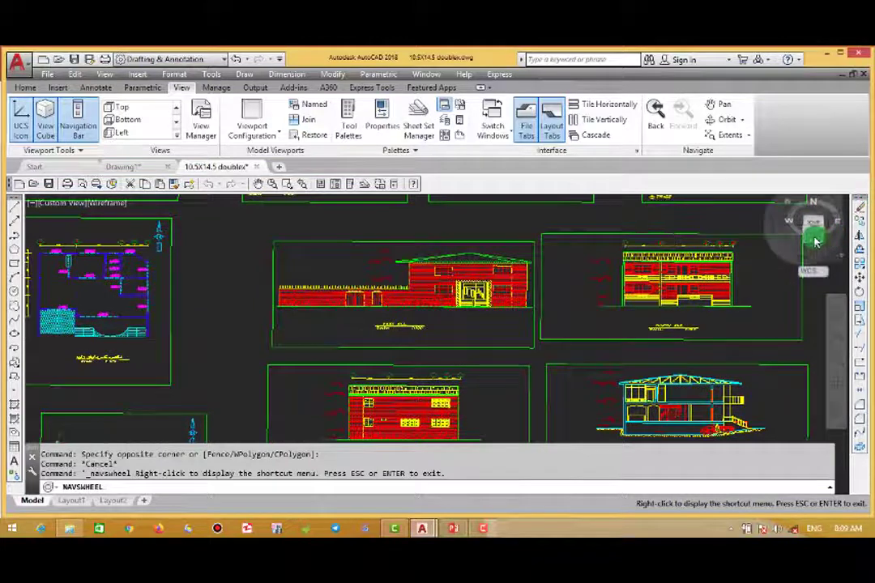
# Close the SteeringWheel and turn the top view with the ViewCube until north points up
pyautogui.click(814, 241)
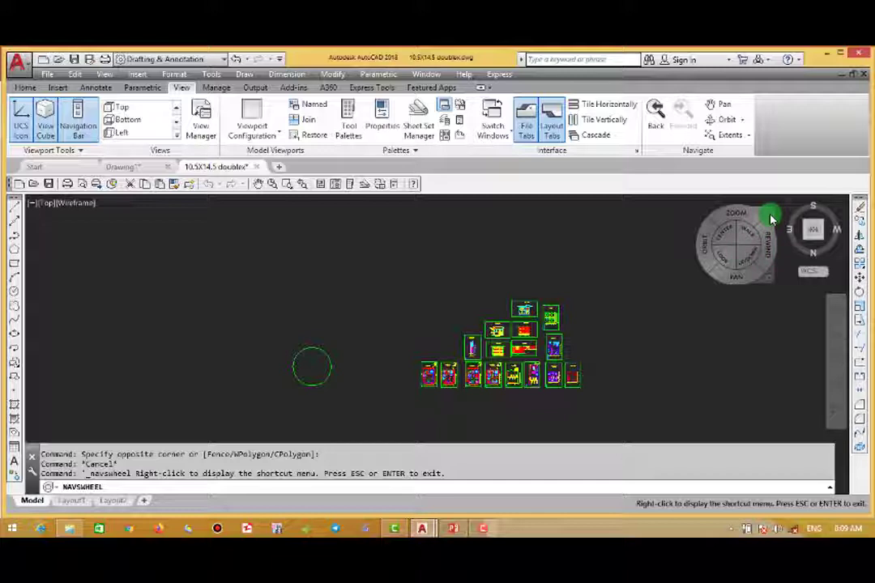
pyautogui.click(771, 217)
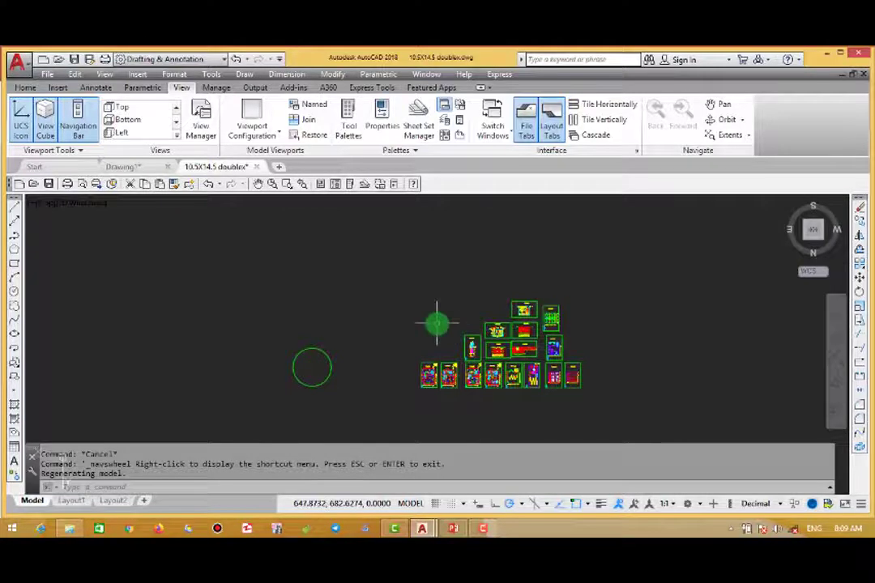
pyautogui.click(843, 210)
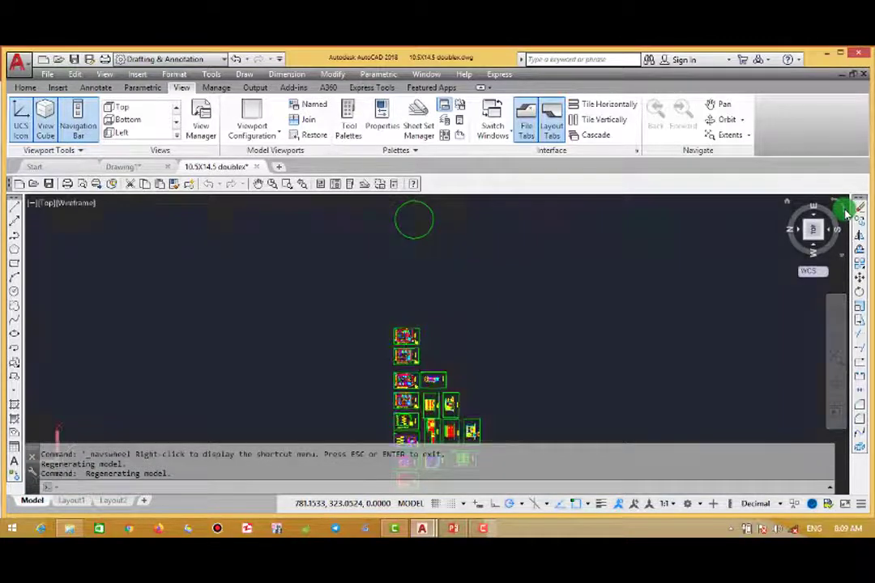
pyautogui.click(845, 211)
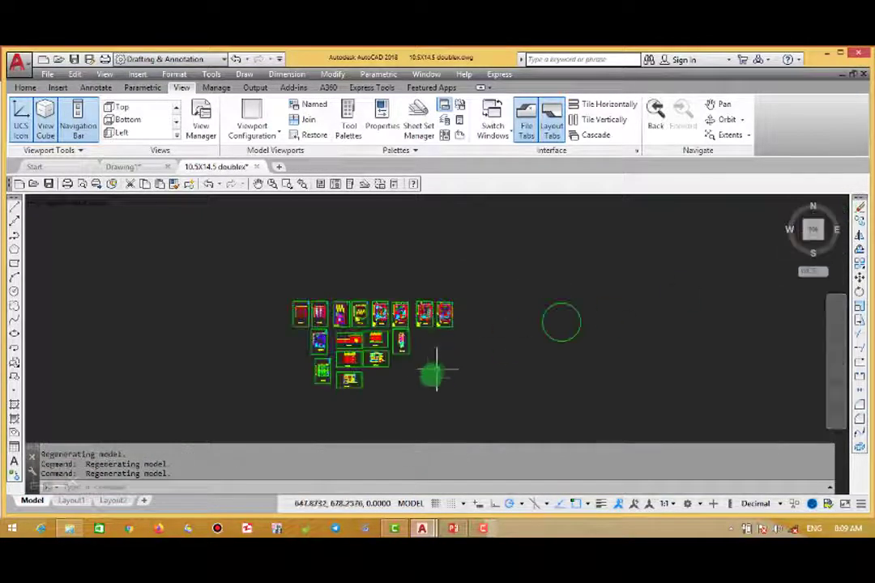
pyautogui.scroll(5, 352, 391)
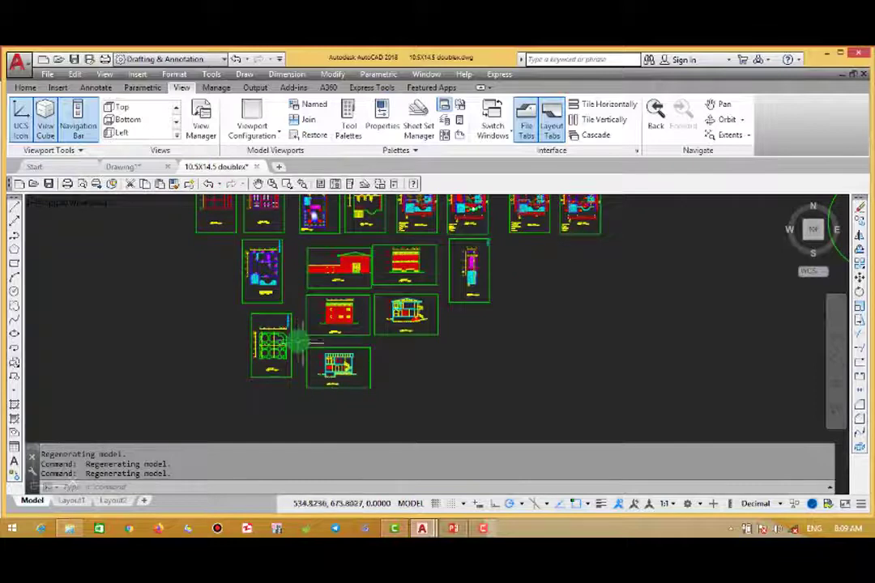
# Start the Full Navigation Wheel, then switch to the Mini Tour Building Wheel and the Mini View Object Wheel
pyautogui.click(838, 321)
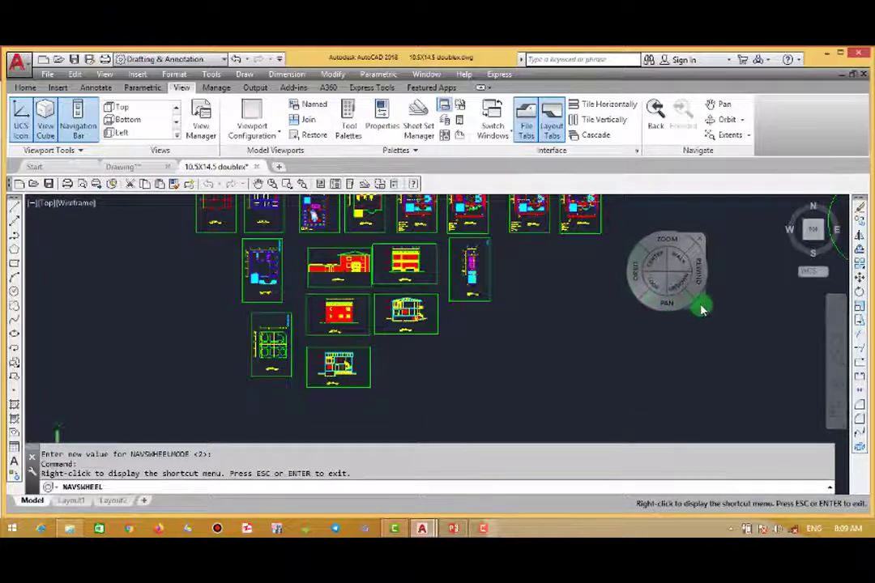
pyautogui.click(701, 308)
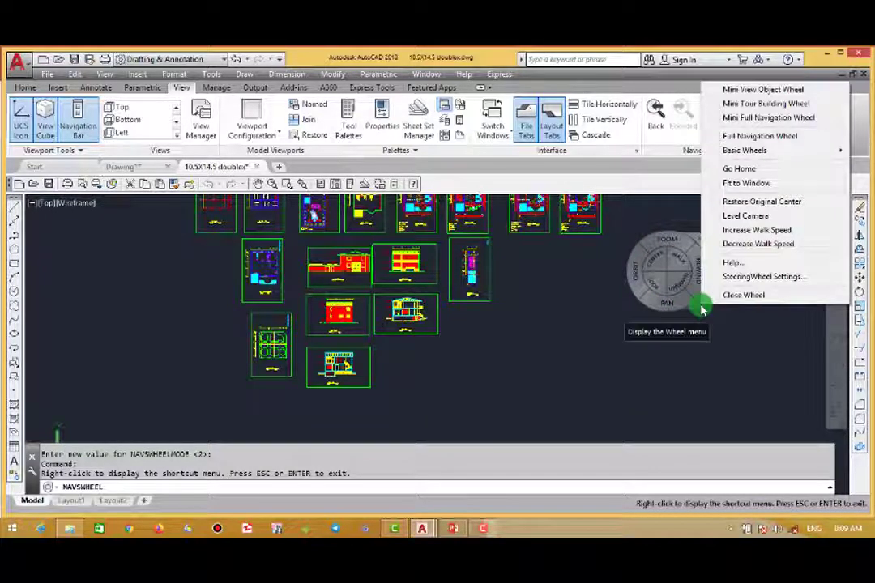
pyautogui.click(747, 103)
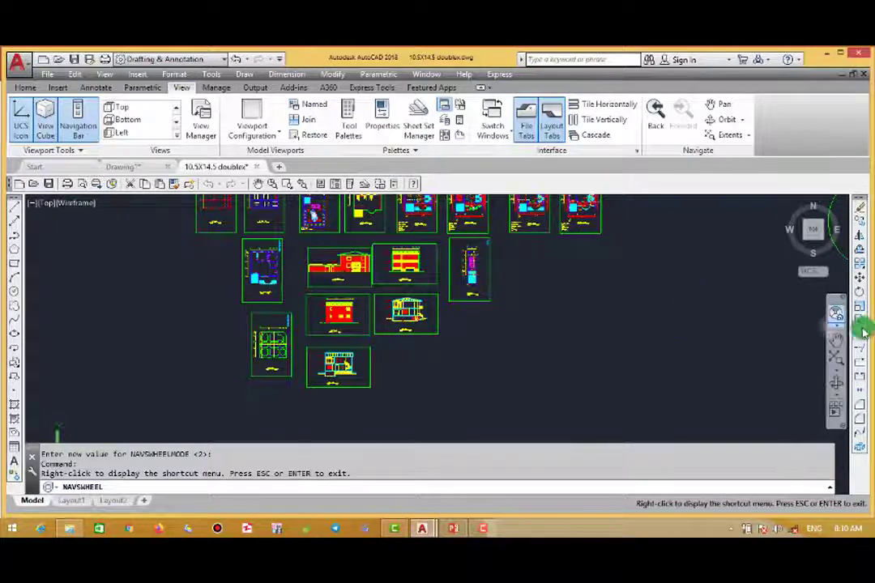
pyautogui.click(842, 331)
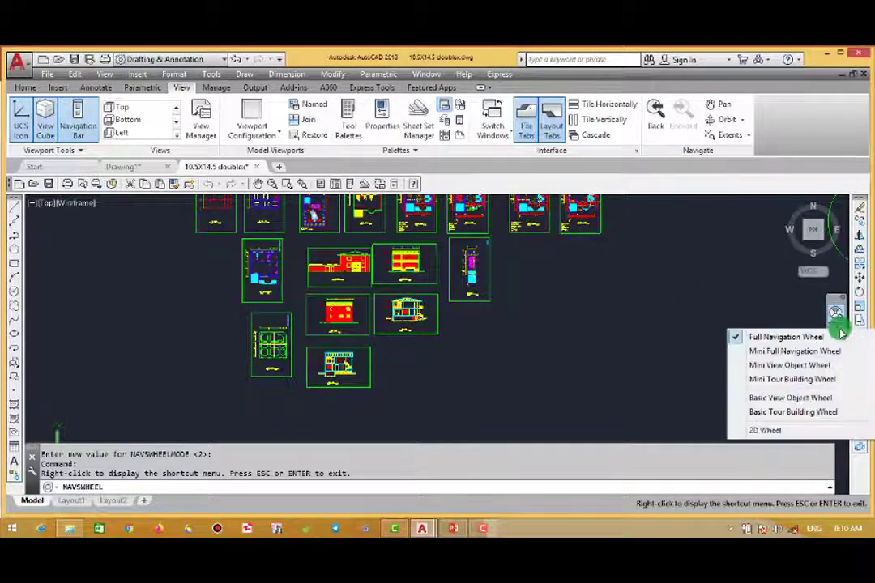
pyautogui.click(810, 365)
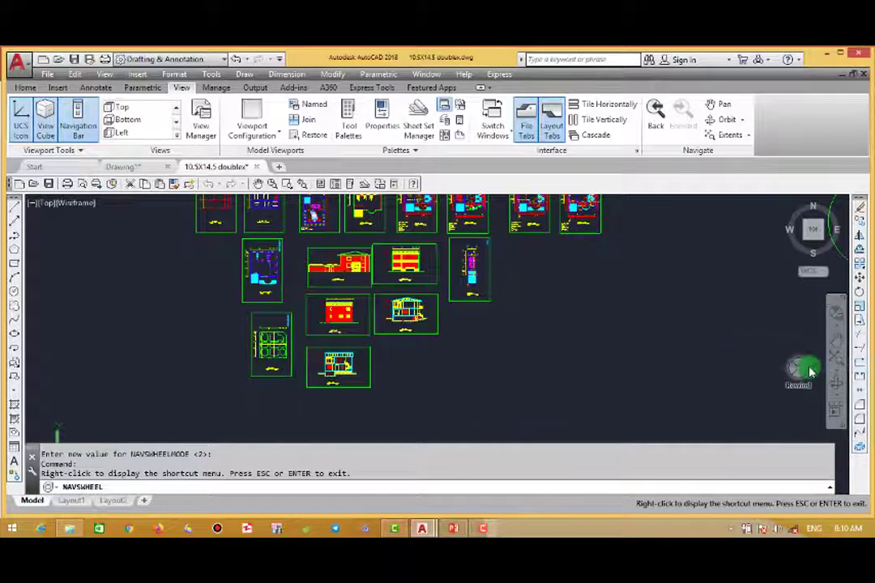
# Try the Basic View Object, Mini Full Navigation and Basic Tour Building wheels in turn, and close the SteeringWheel
pyautogui.click(835, 332)
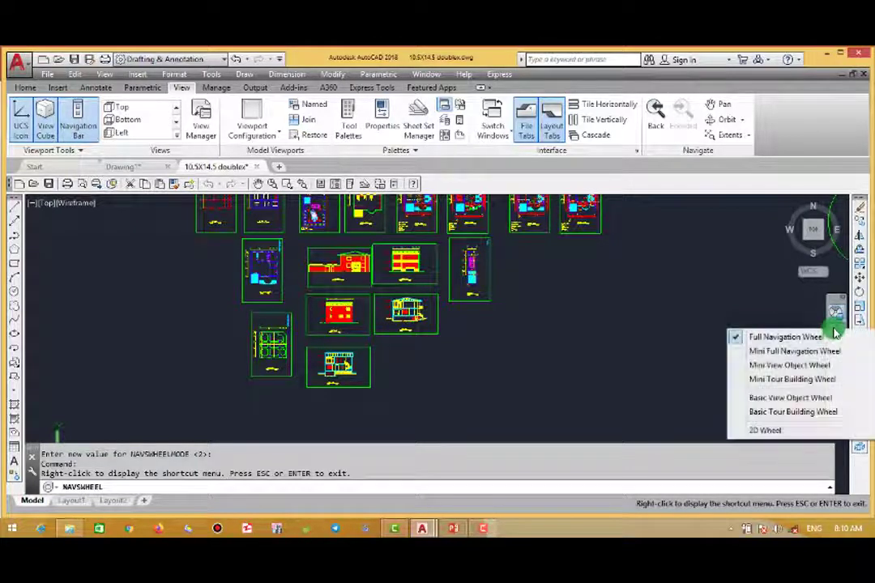
pyautogui.click(800, 402)
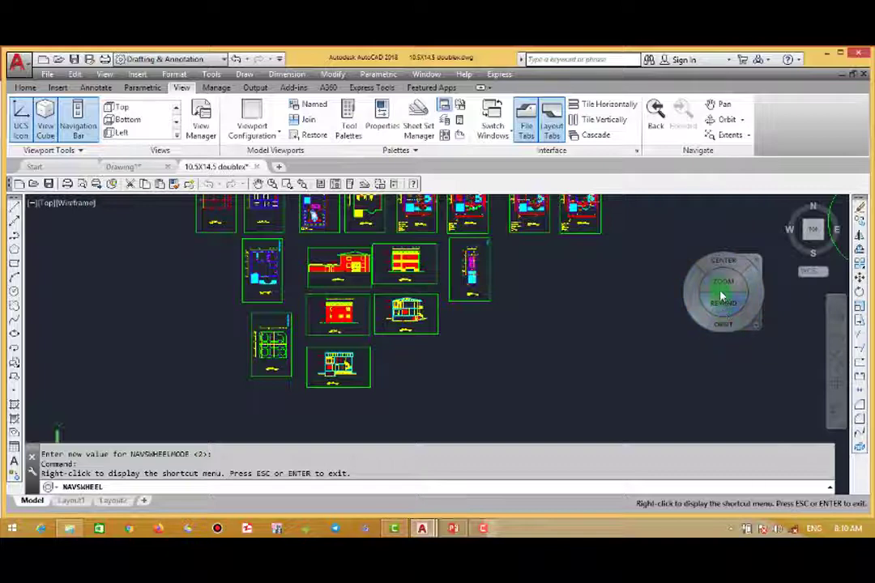
pyautogui.click(837, 330)
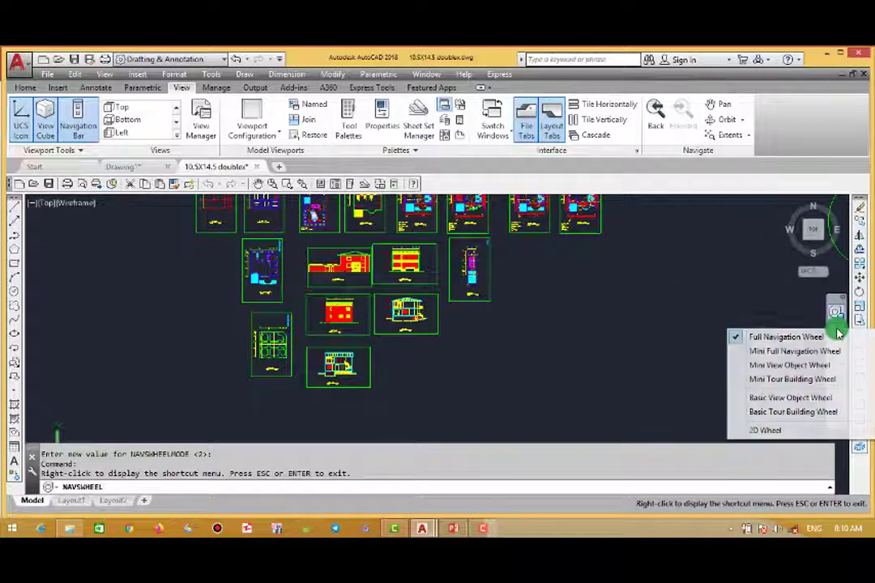
pyautogui.click(798, 351)
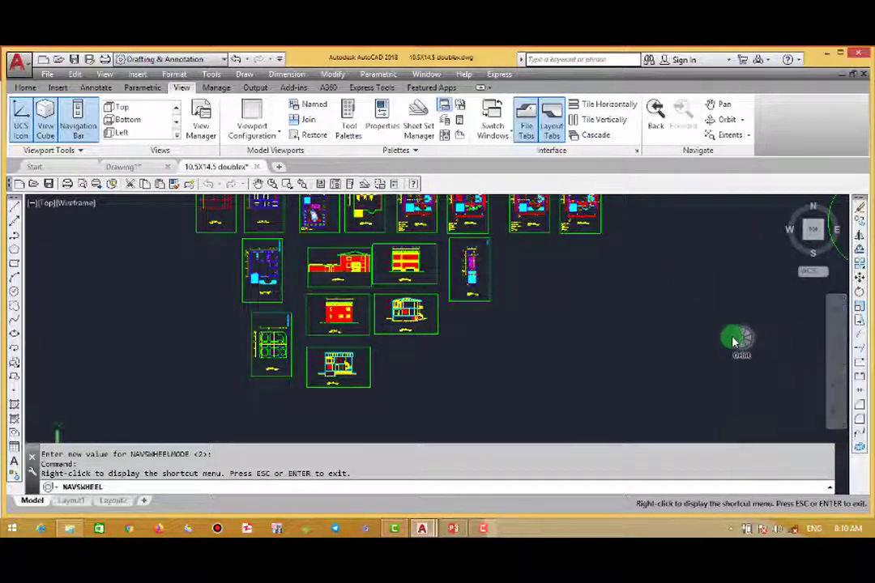
pyautogui.click(835, 332)
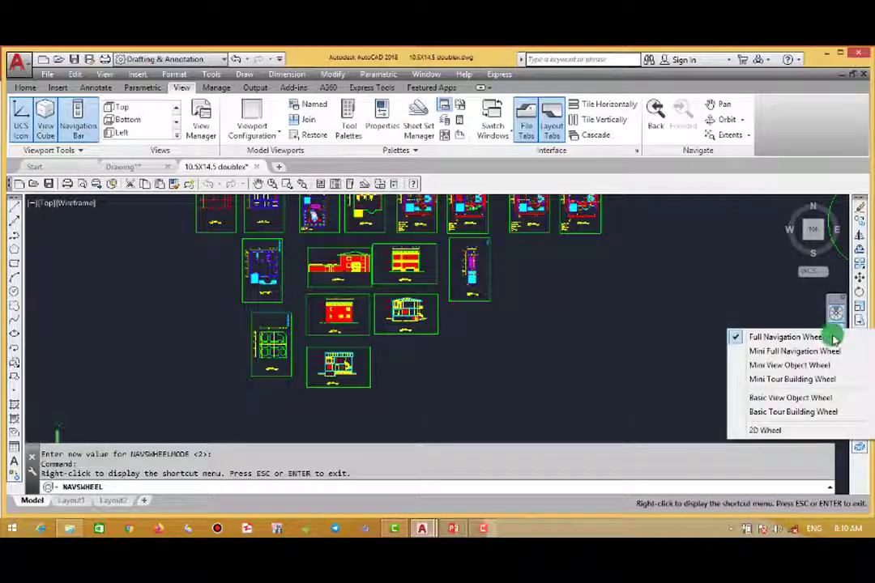
pyautogui.click(821, 413)
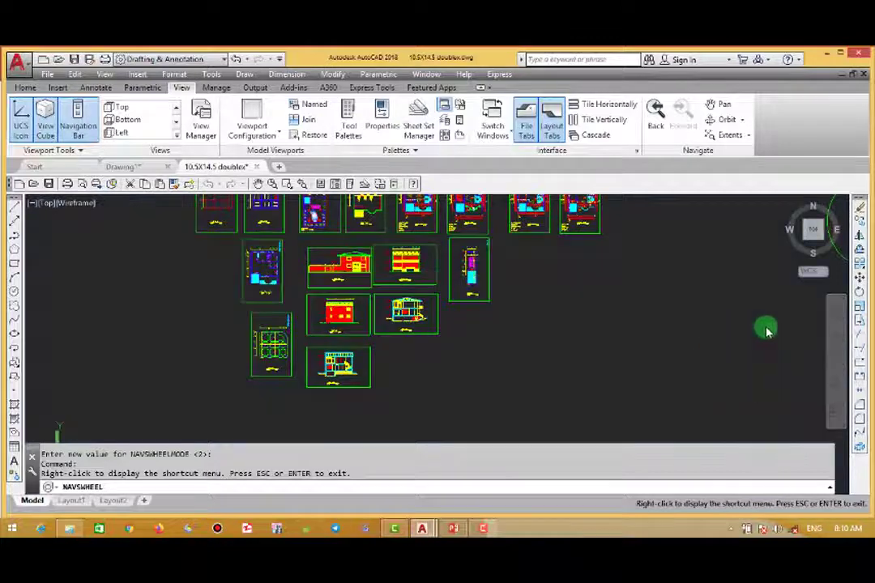
pyautogui.press('Escape')
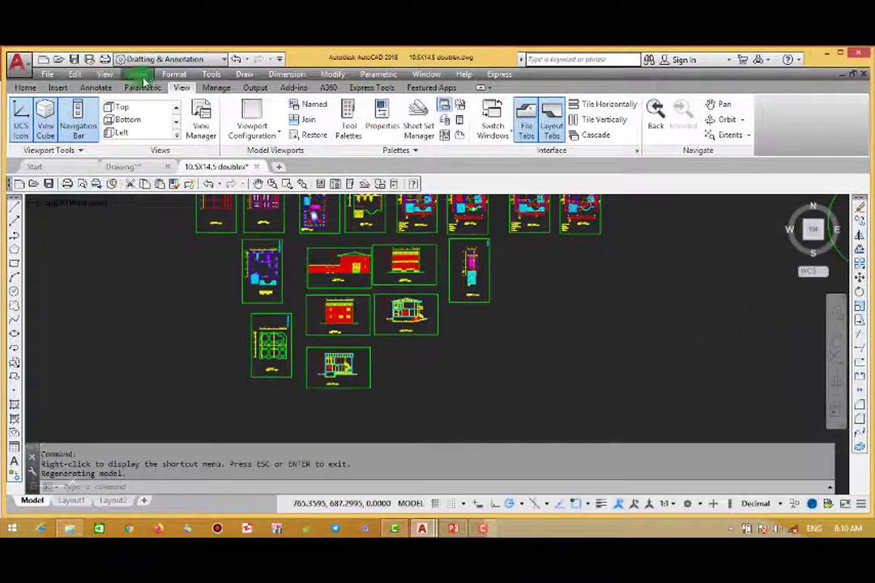
# Restart SteeringWheels, switch to the Full Navigation Wheel, and close the wheel
pyautogui.click(104, 73)
pyautogui.click(130, 164)
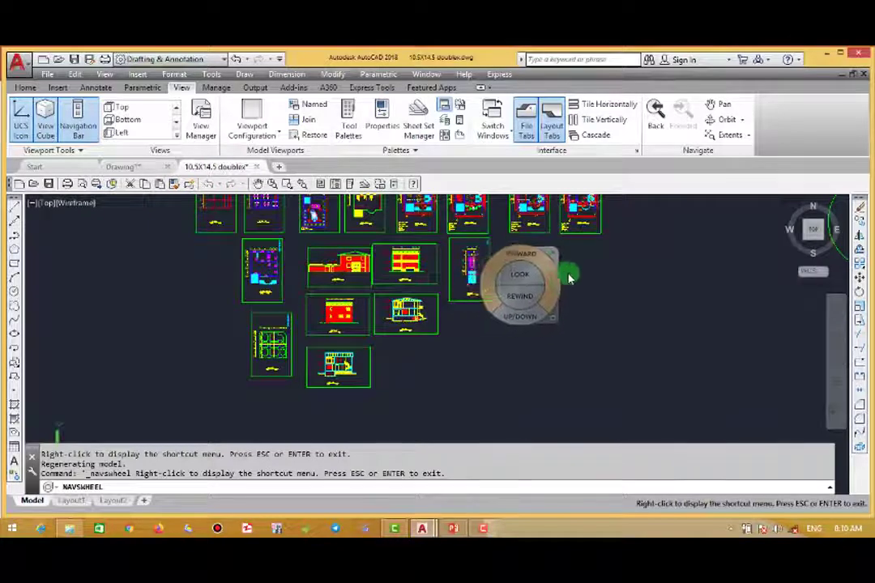
pyautogui.scroll(-5, 734, 311)
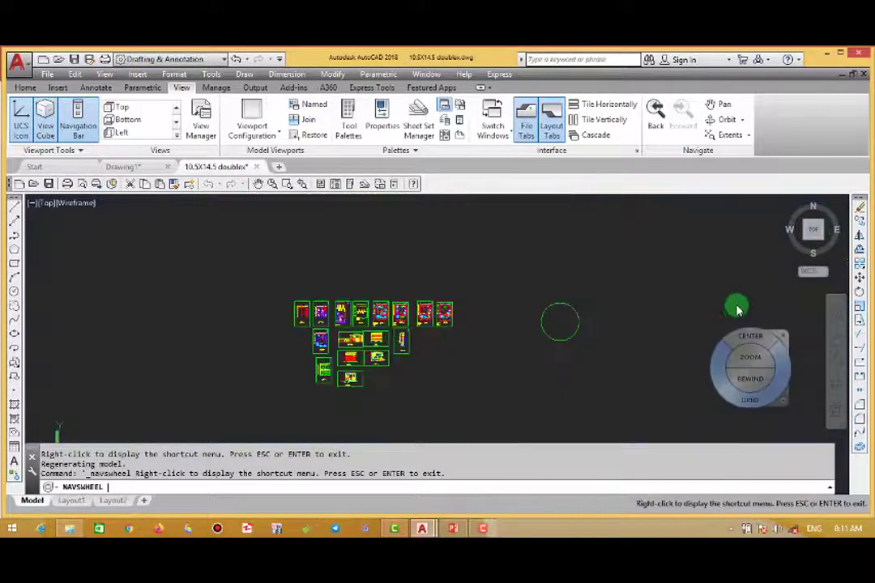
pyautogui.click(840, 326)
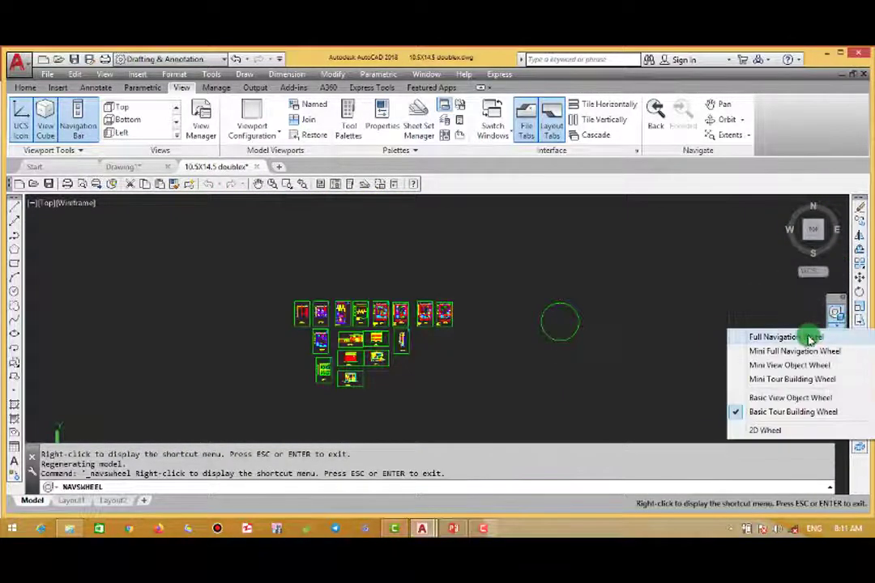
pyautogui.click(809, 336)
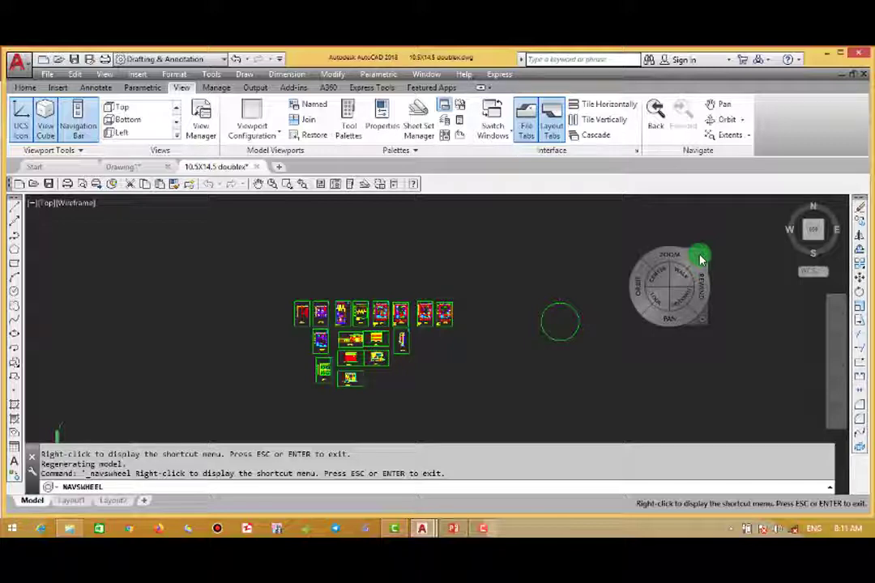
pyautogui.click(701, 258)
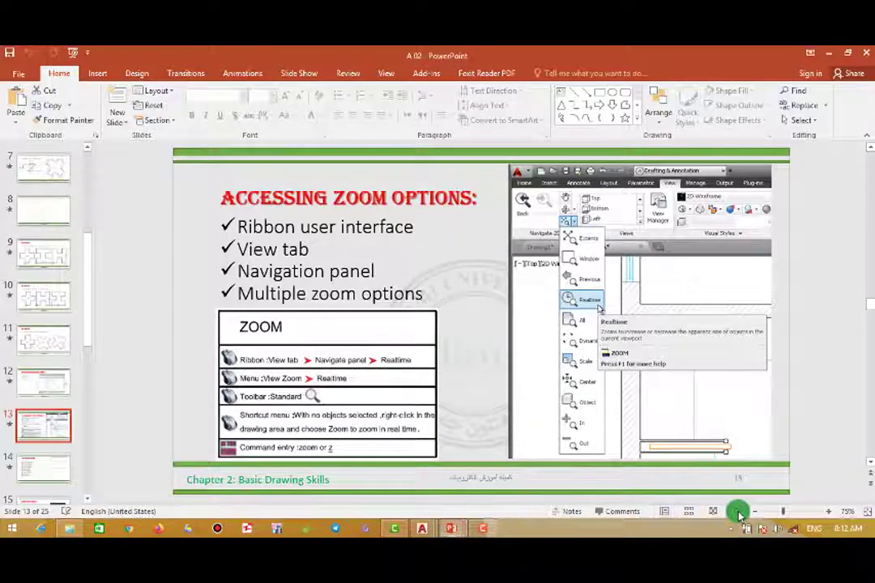
# In the A 02 PowerPoint presentation, start the slide show at slide 13 and reveal the first bullet on accessing zoom options
pyautogui.click(738, 512)
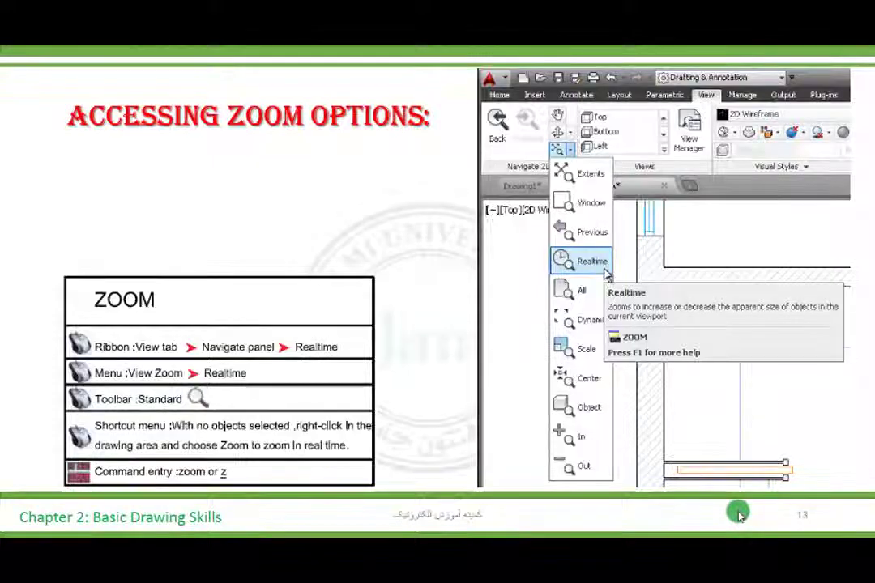
pyautogui.click(444, 315)
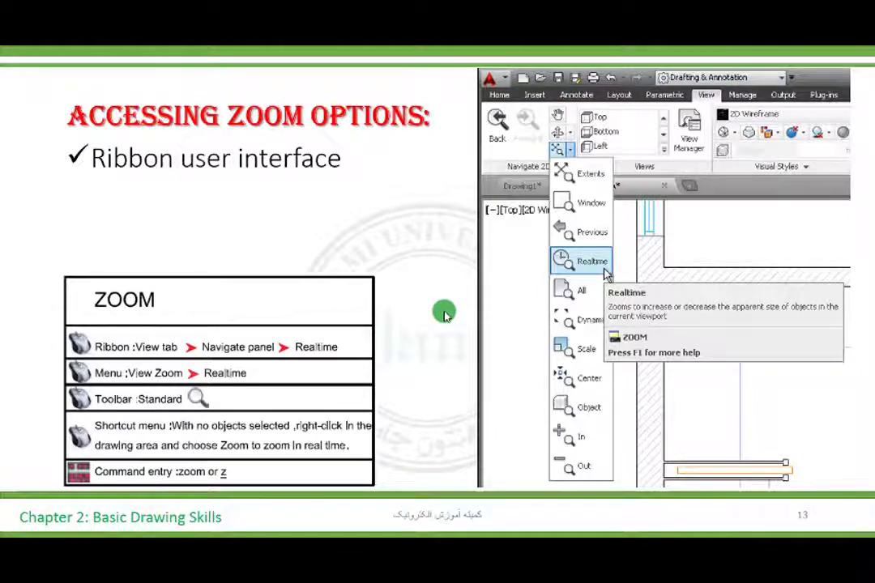
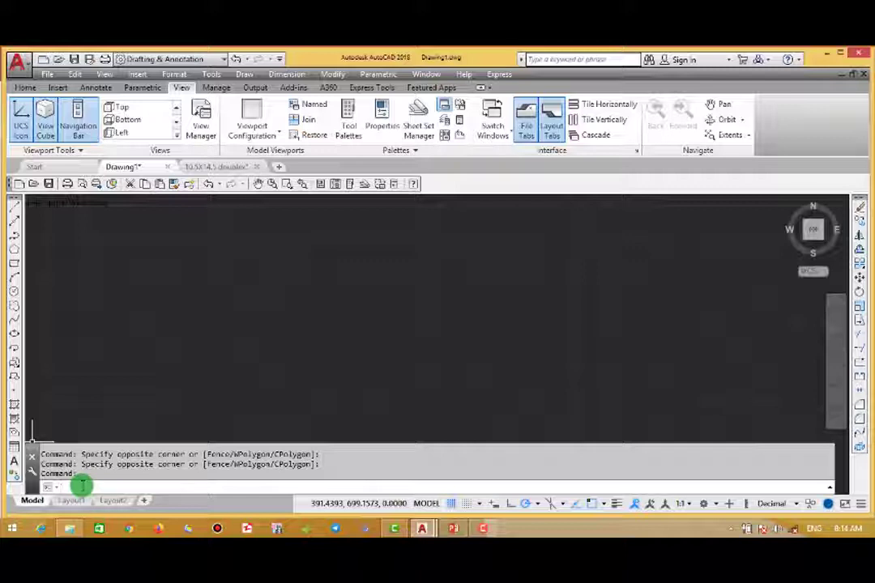
pyautogui.write('L')
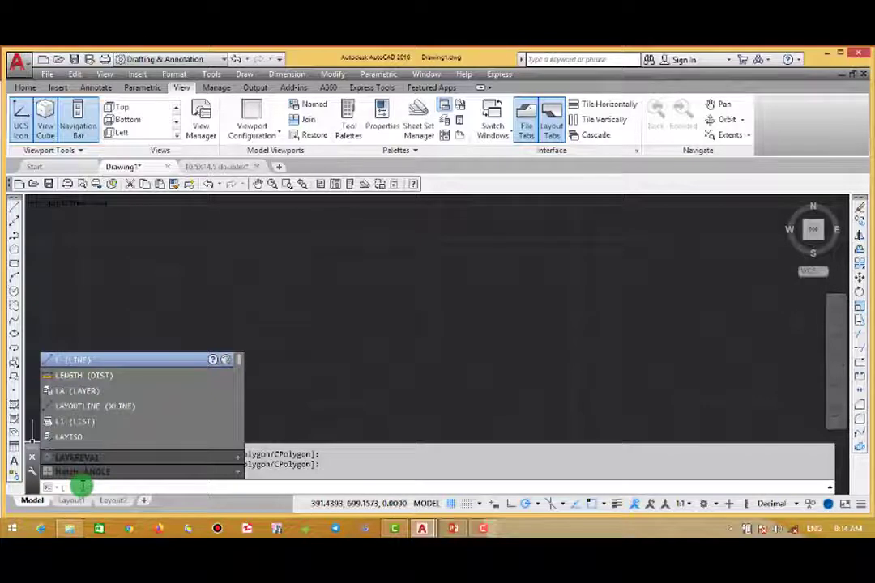
pyautogui.press('Return')
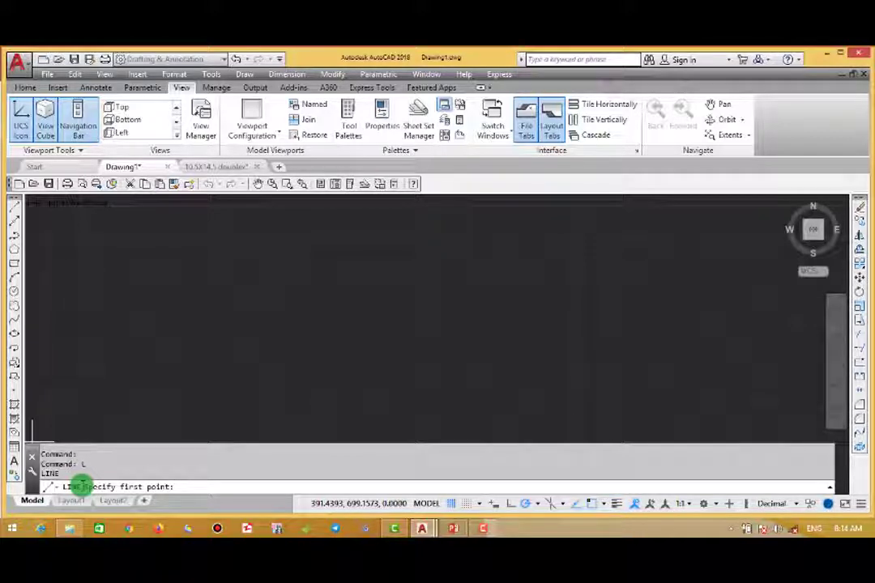
pyautogui.write('10,10')
pyautogui.press('Return')
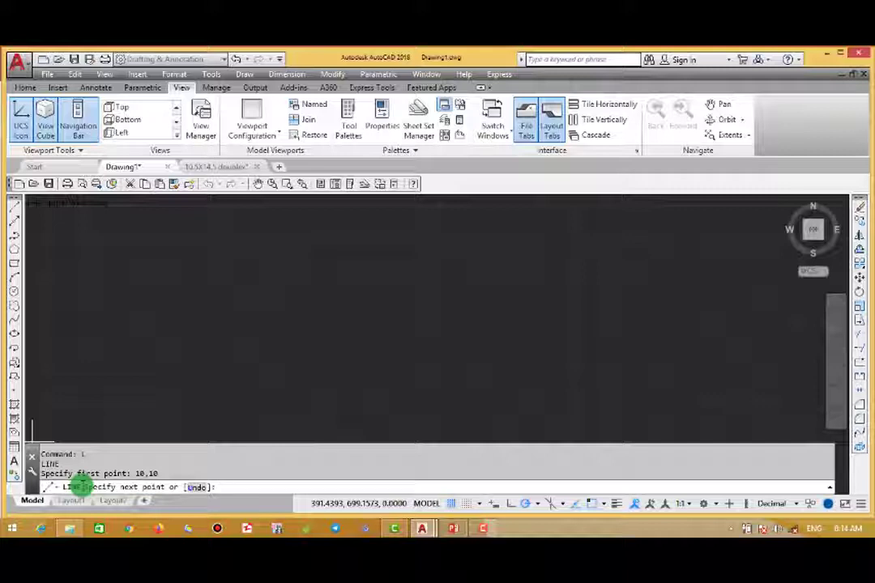
pyautogui.write('@')
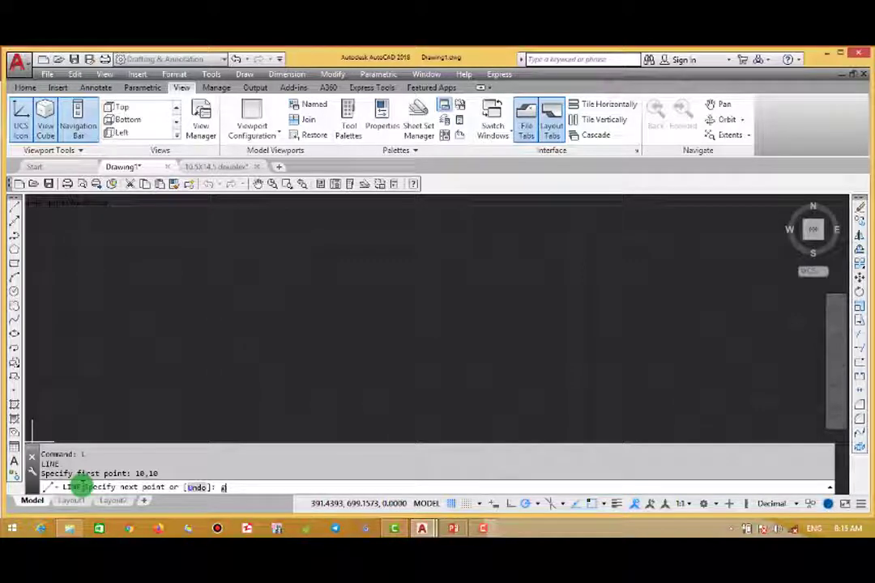
pyautogui.write('10,0')
pyautogui.press('Return')
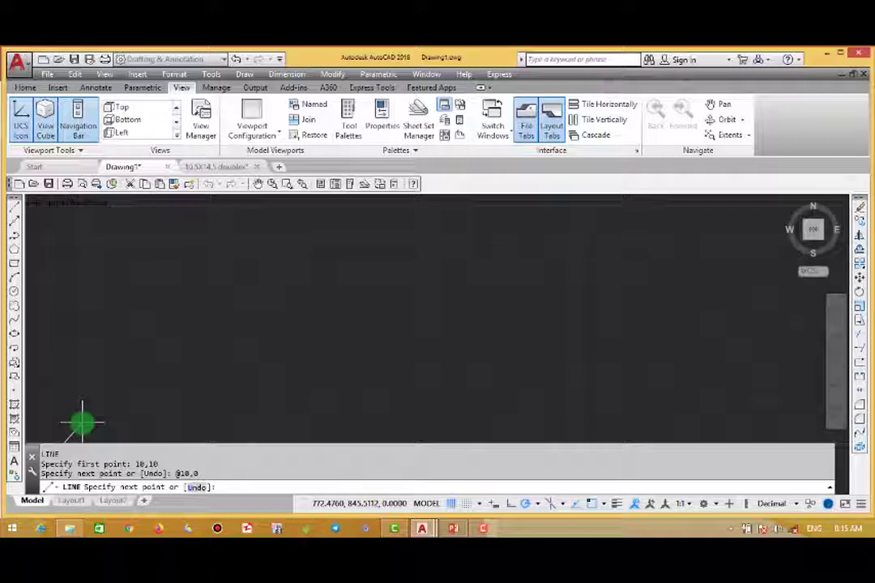
pyautogui.press('Escape')
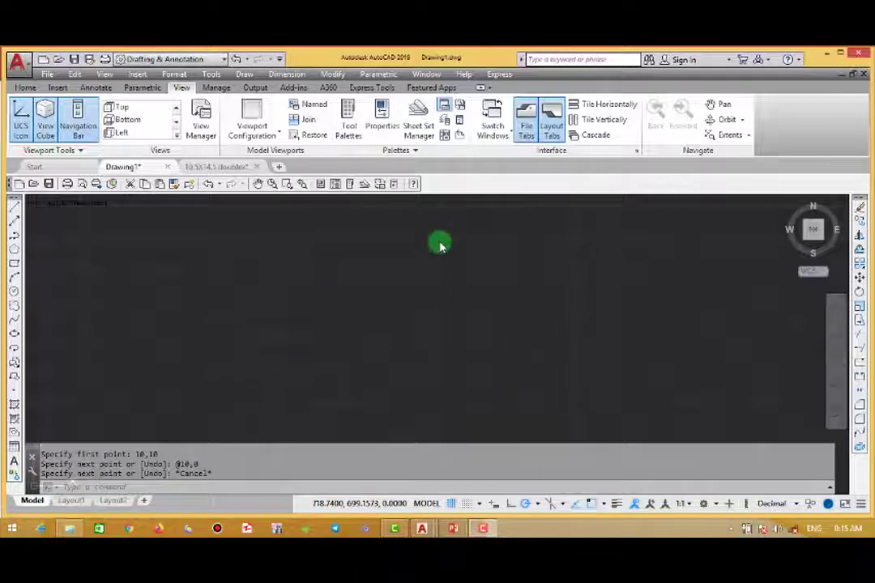
pyautogui.click(836, 360)
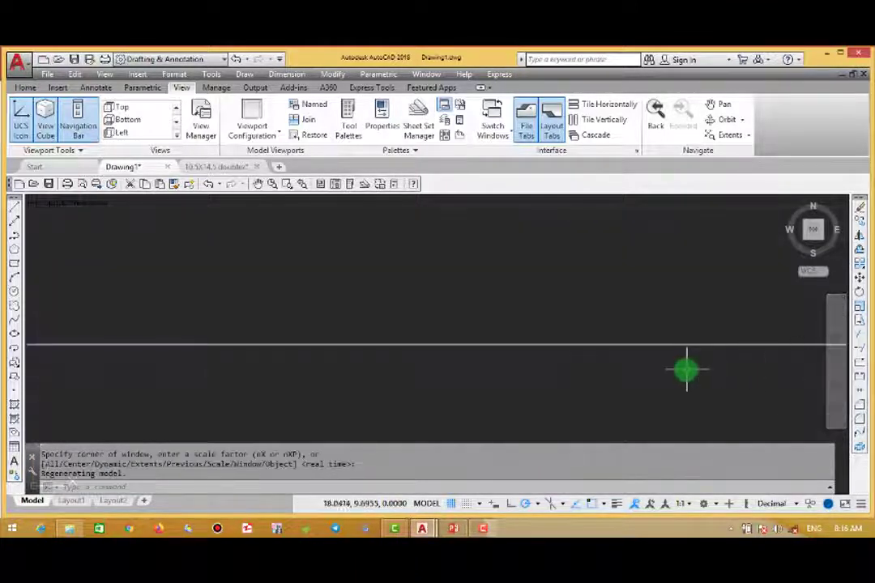
pyautogui.scroll(-4, 681, 374)
pyautogui.moveTo(672, 381)
pyautogui.mouseDown(button='middle')
pyautogui.moveTo(562, 253)
pyautogui.moveTo(492, 355)
pyautogui.moveTo(410, 319)
pyautogui.mouseUp(button='middle')
pyautogui.scroll(-2, 559, 285)
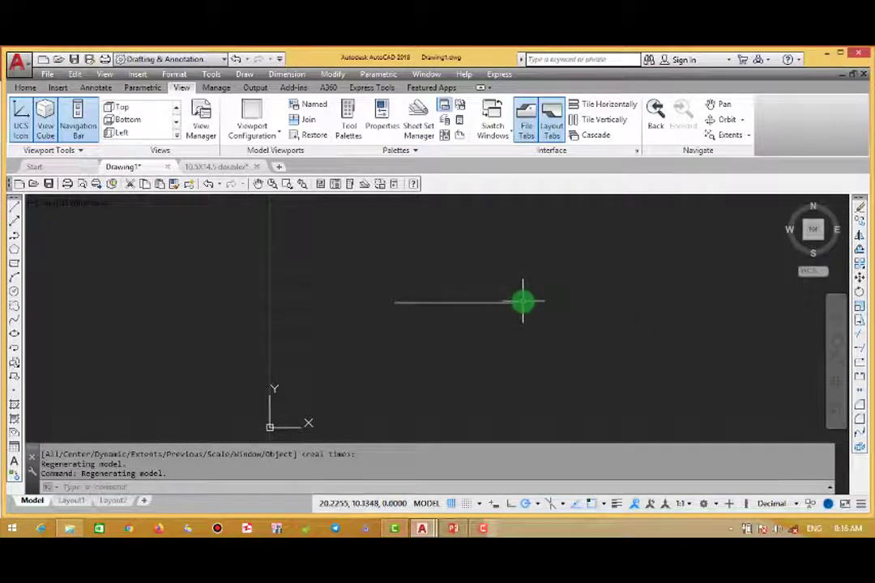
pyautogui.moveTo(501, 334); pyautogui.dragTo(425, 364, button='middle')
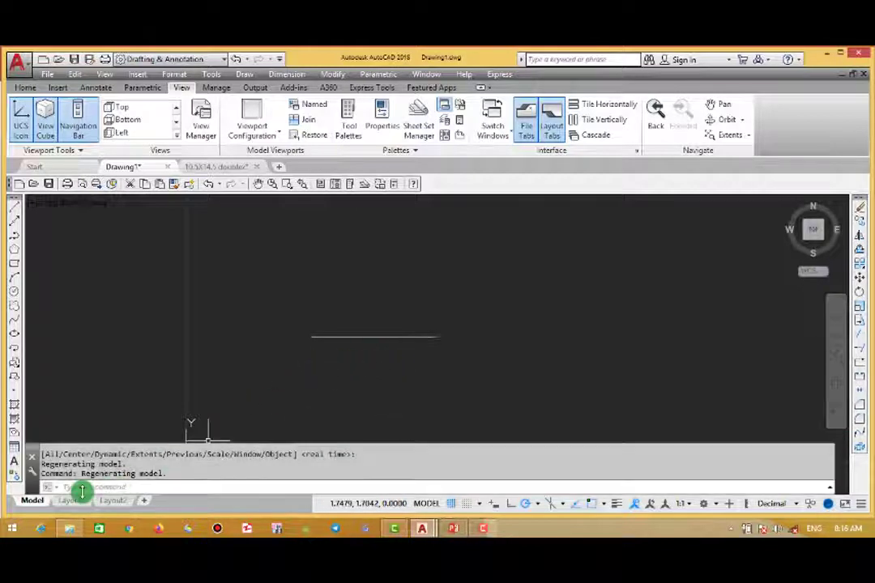
pyautogui.click(25, 88)
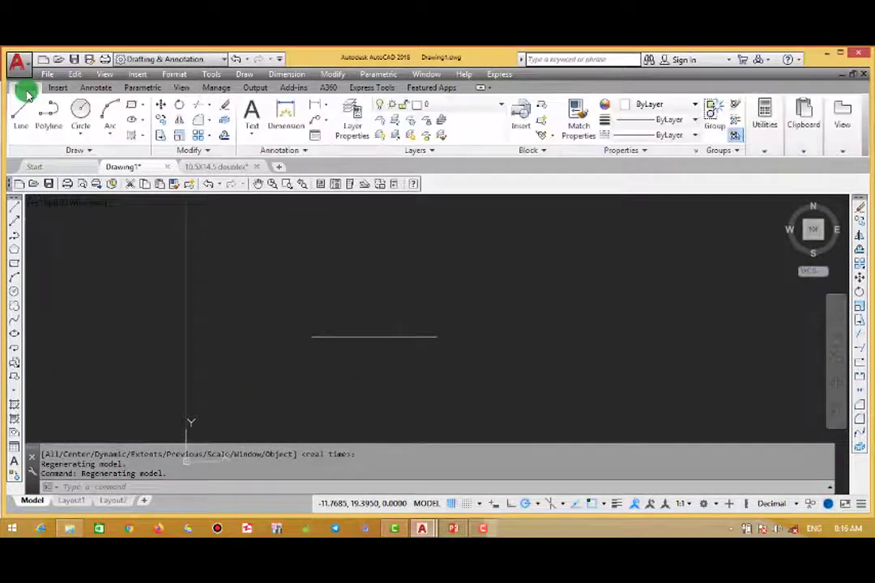
pyautogui.click(21, 118)
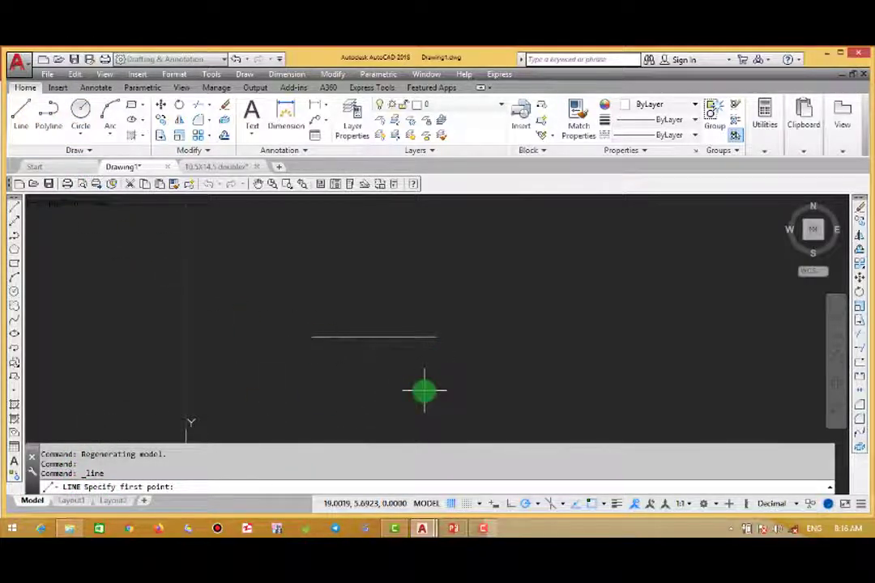
pyautogui.write('20,10')
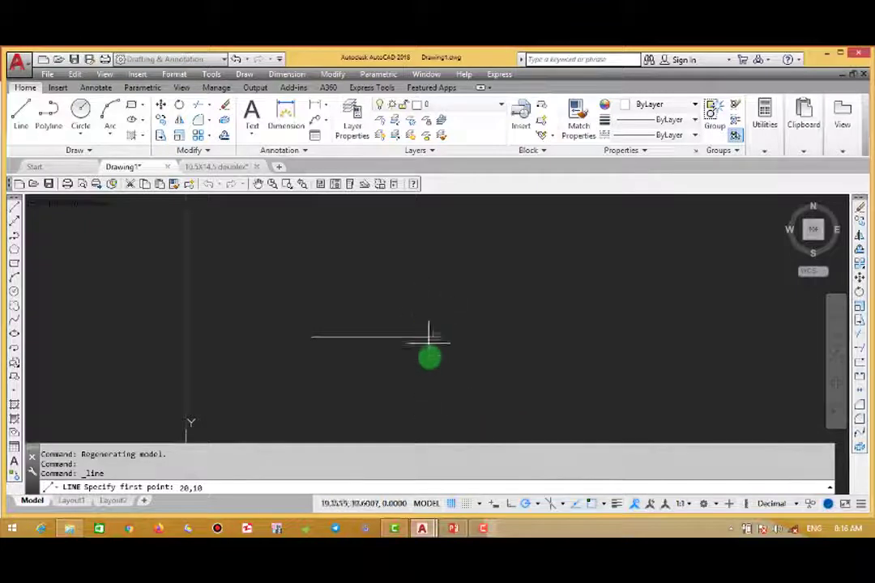
pyautogui.press('Return')
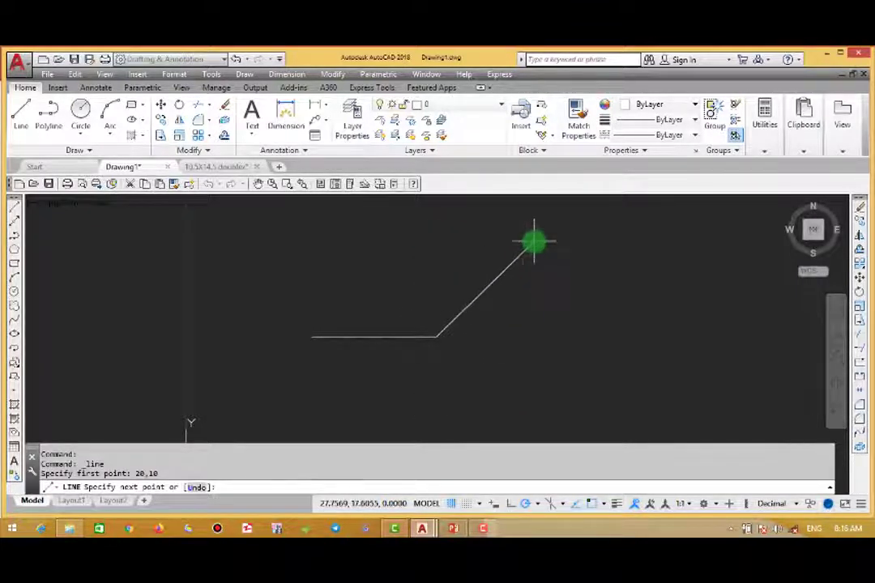
pyautogui.moveTo(533, 248); pyautogui.dragTo(515, 287, button='middle')
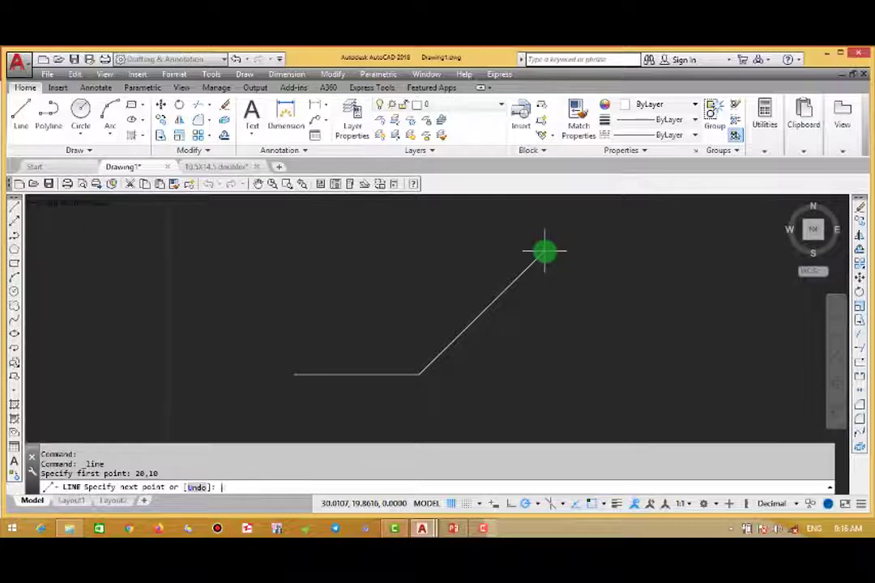
pyautogui.write('@10,10')
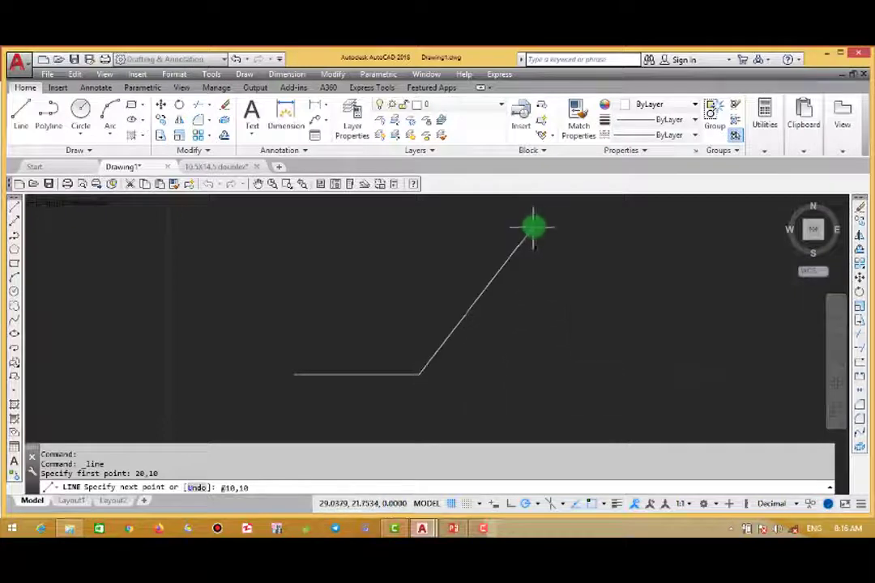
pyautogui.press('Return')
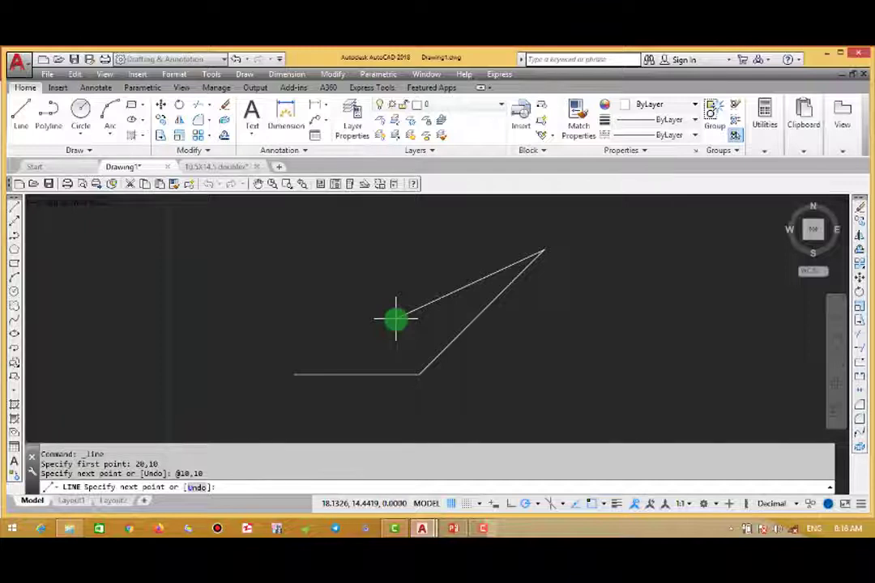
pyautogui.press('Escape')
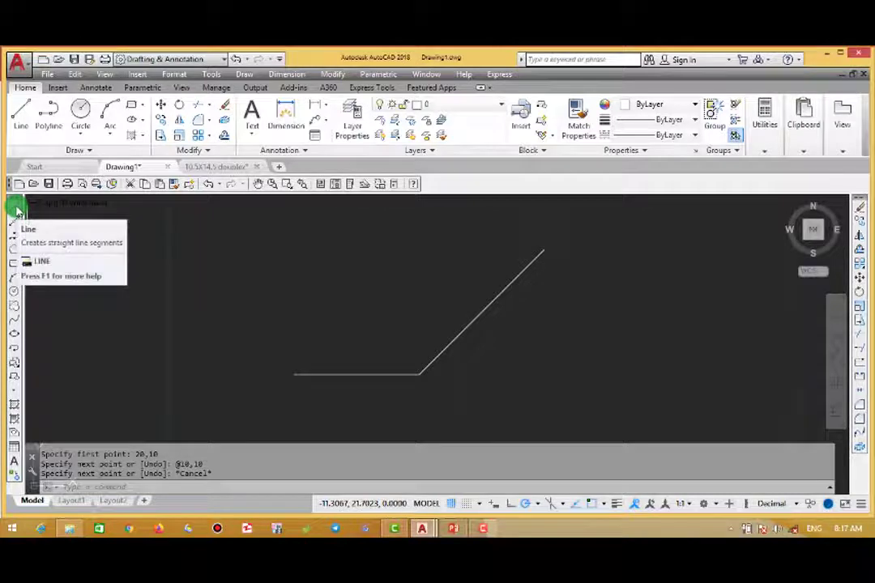
pyautogui.click(106, 75)
pyautogui.moveTo(180, 74)
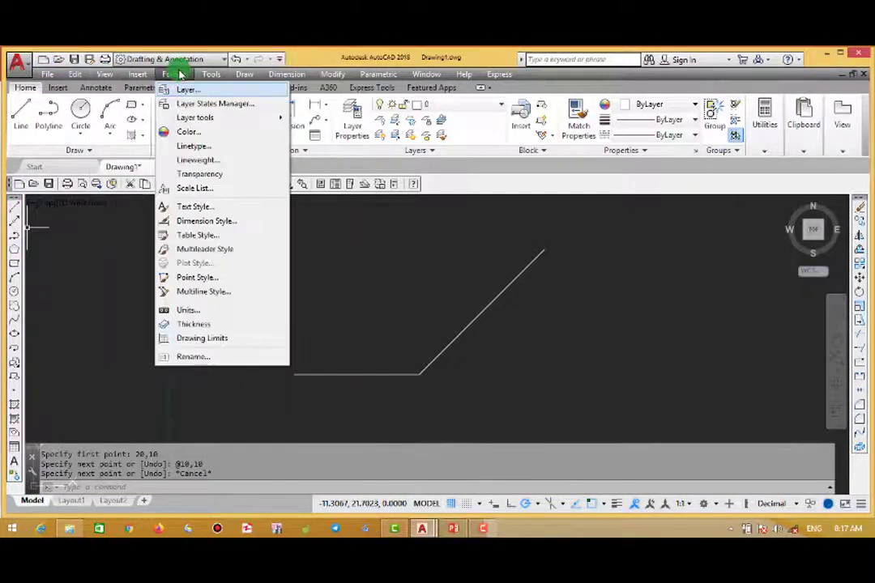
pyautogui.moveTo(238, 73)
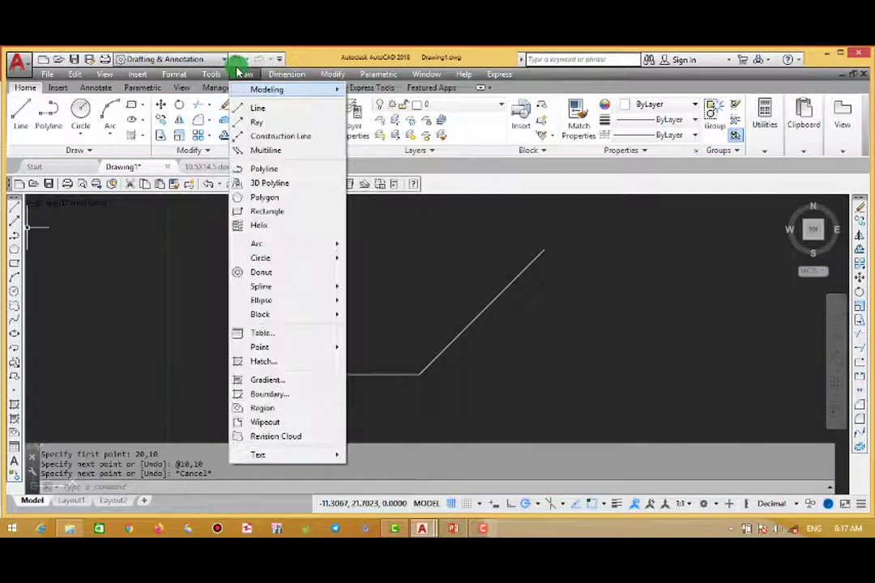
pyautogui.click(266, 107)
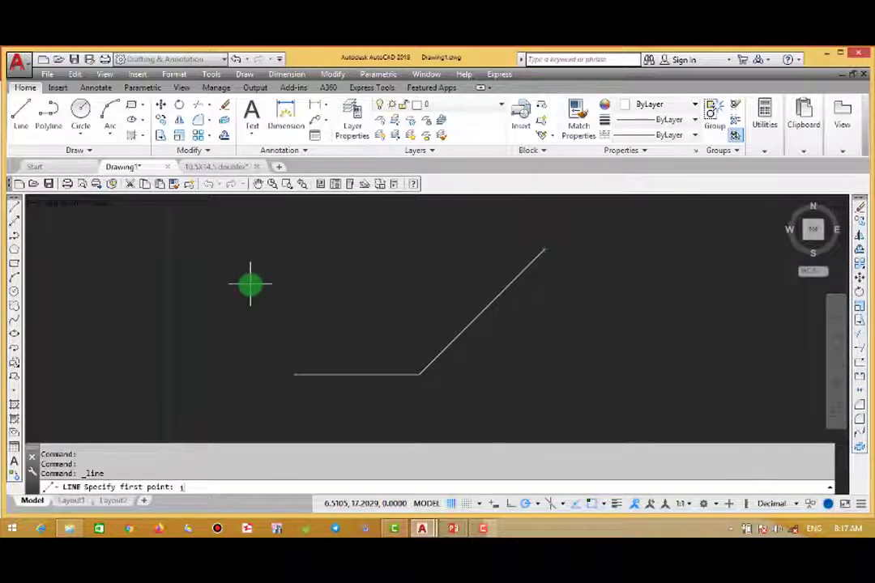
pyautogui.write('10,20')
pyautogui.press('Return')
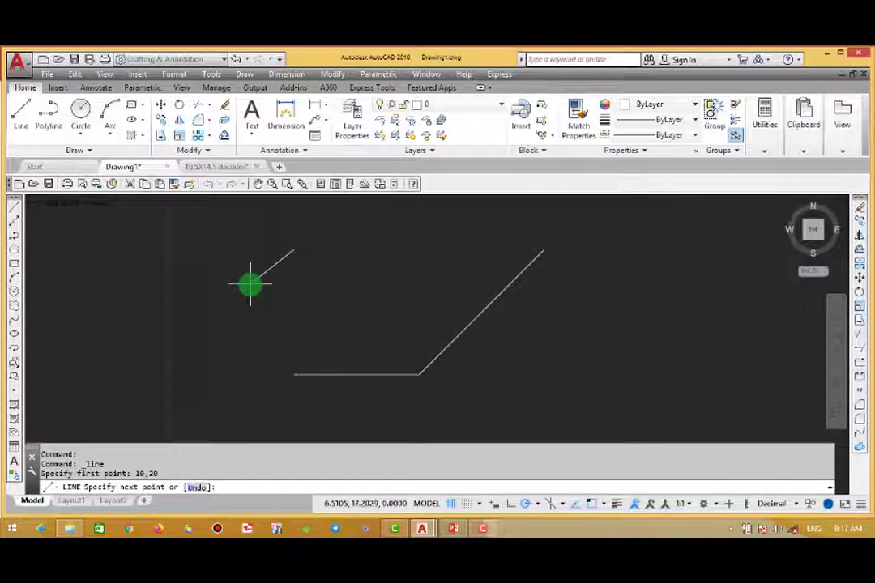
pyautogui.write('@')
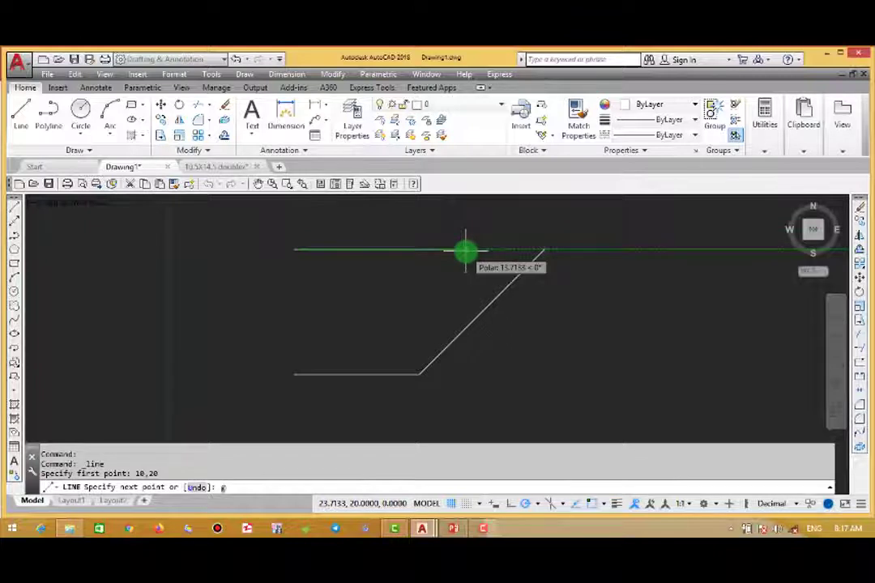
pyautogui.write('20,0')
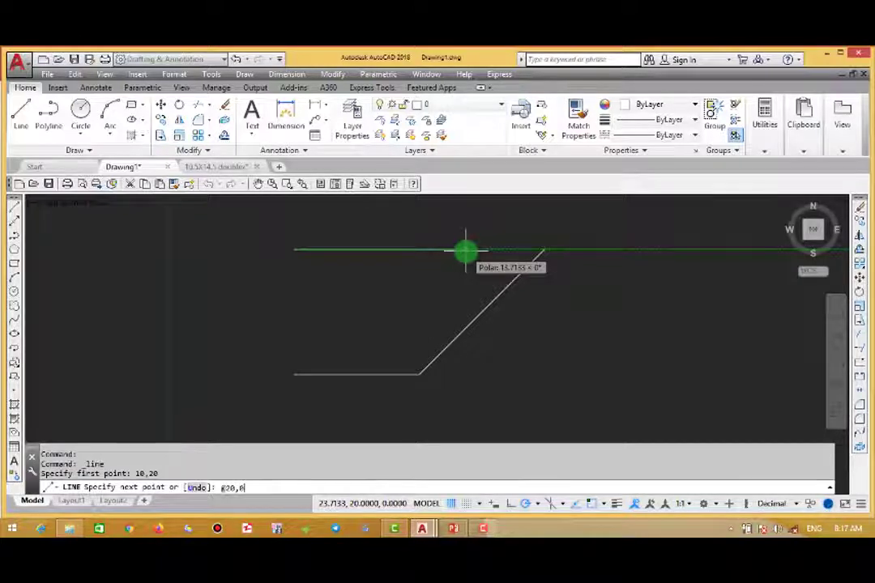
pyautogui.press('Return')
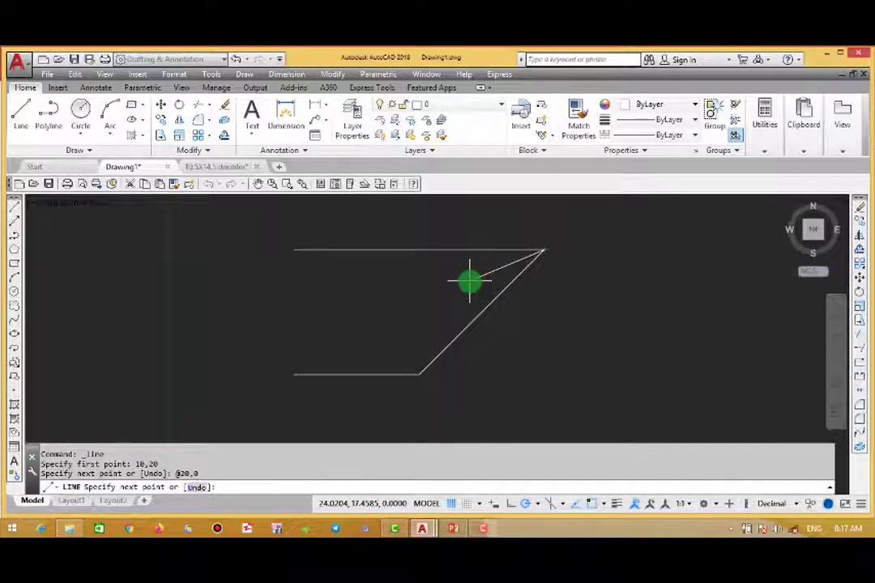
pyautogui.press('Escape')
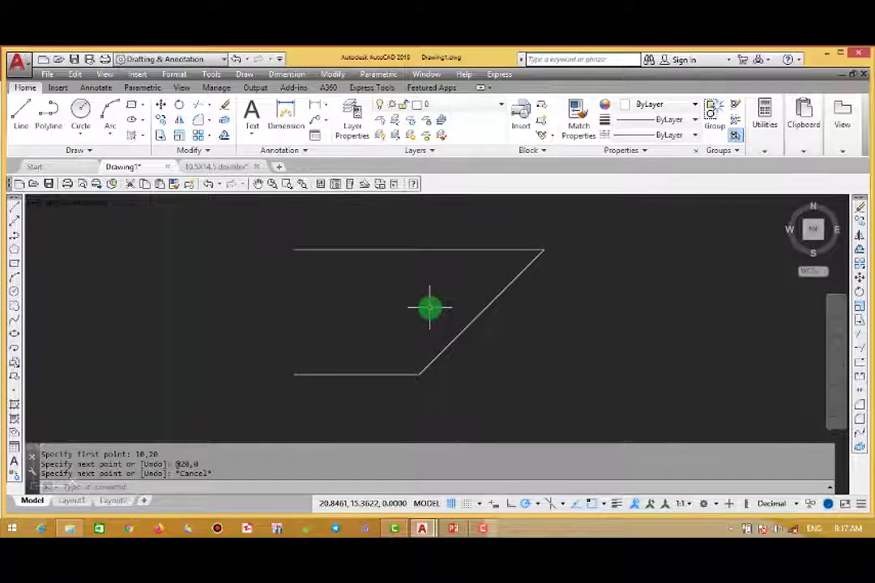
# Start a new line at a free point at about 80,30, in the empty area right of the existing shape
pyautogui.scroll(-3, 419, 332)
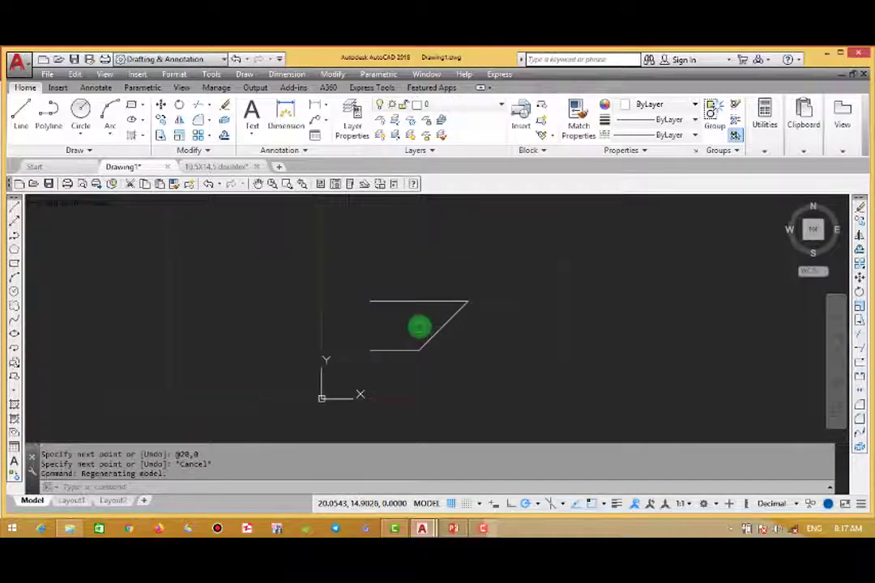
pyautogui.moveTo(419, 327); pyautogui.dragTo(246, 294, button='middle')
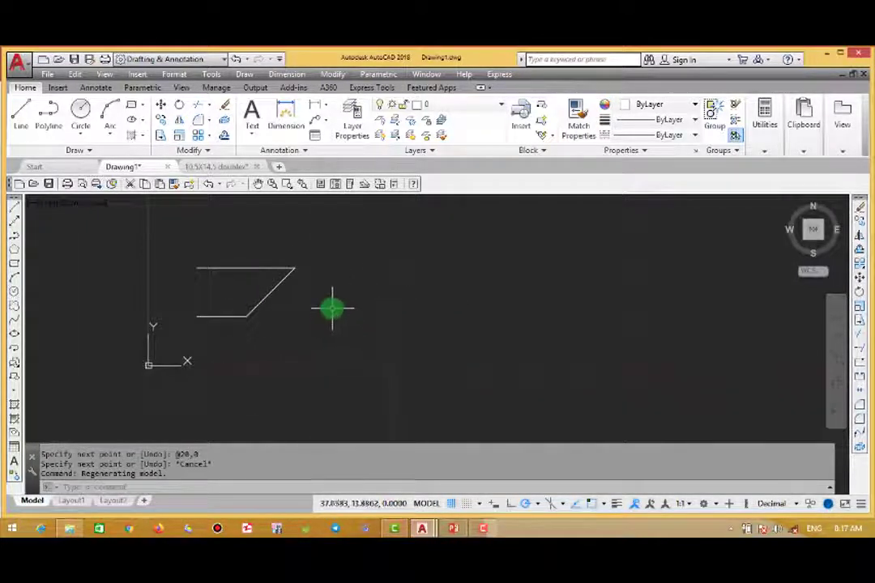
pyautogui.moveTo(333, 302); pyautogui.dragTo(313, 325, button='middle')
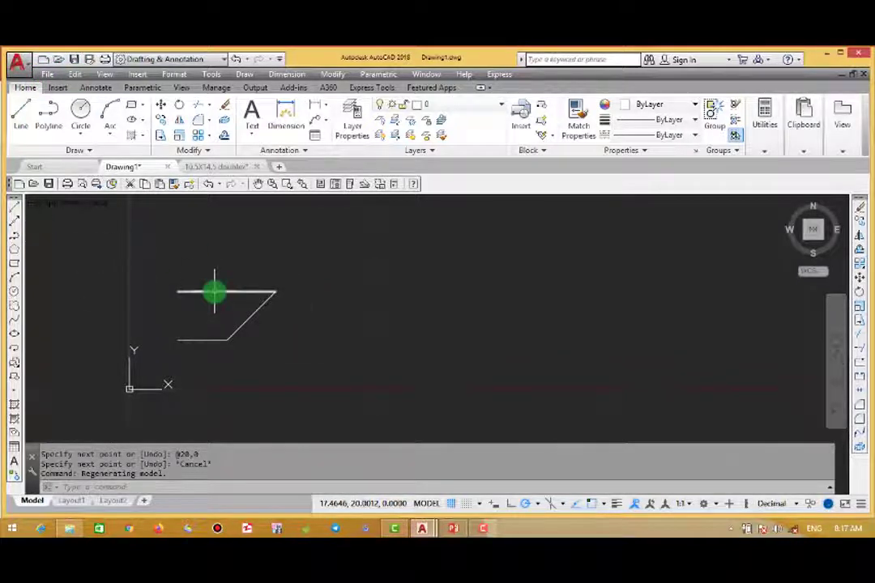
pyautogui.click(18, 207)
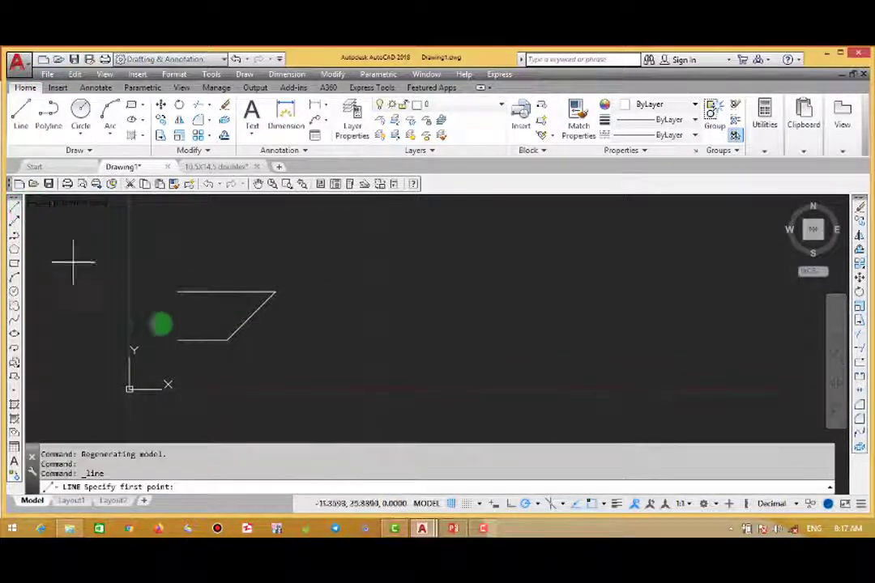
pyautogui.moveTo(444, 365); pyautogui.dragTo(375, 379, button='middle')
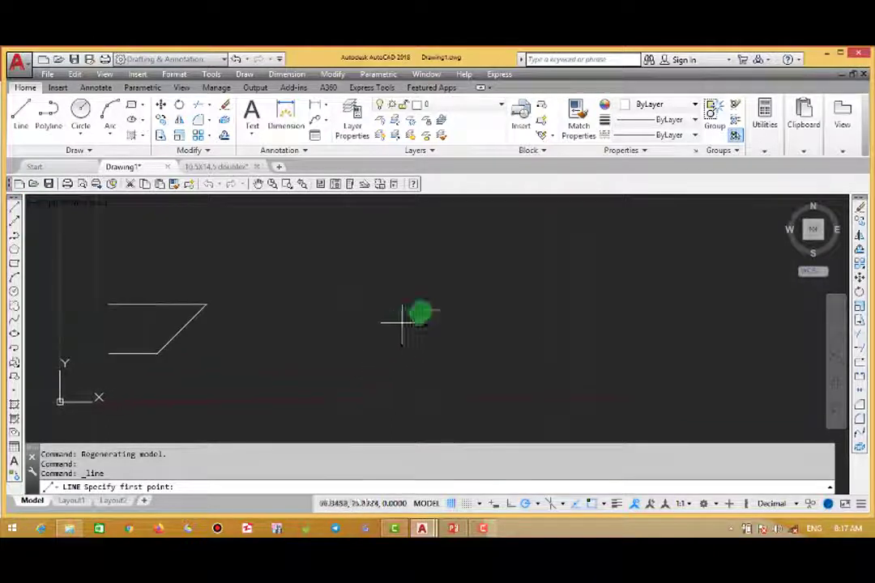
pyautogui.click(454, 258)
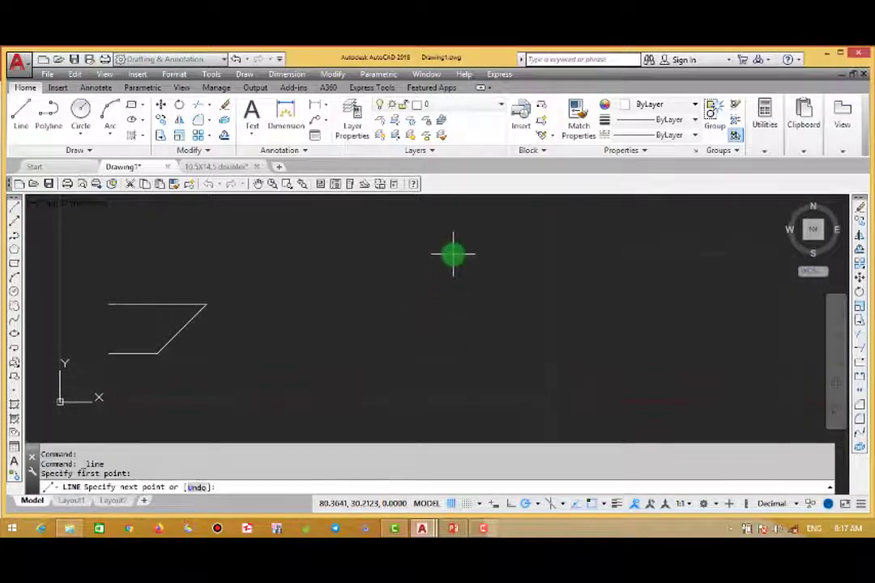
pyautogui.moveTo(635, 306); pyautogui.dragTo(583, 376, button='middle')
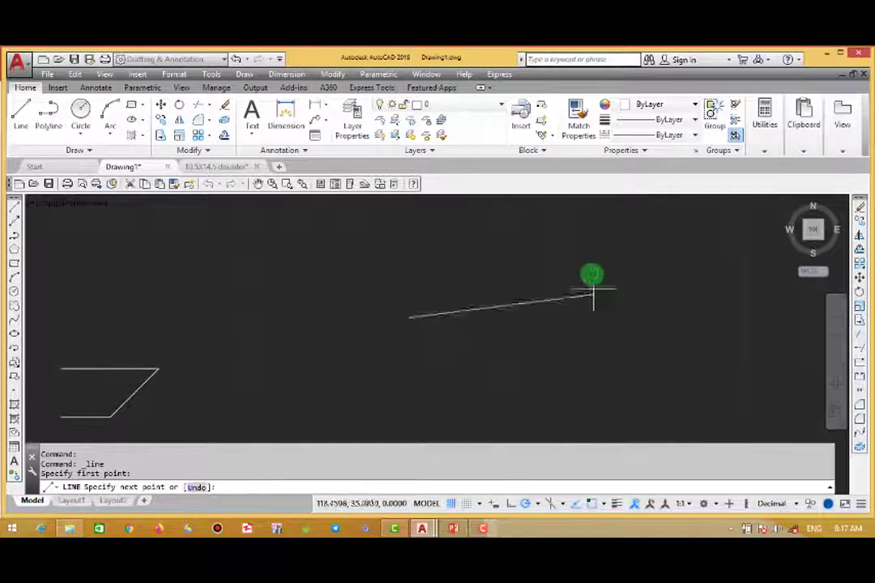
pyautogui.scroll(-2, 598, 314)
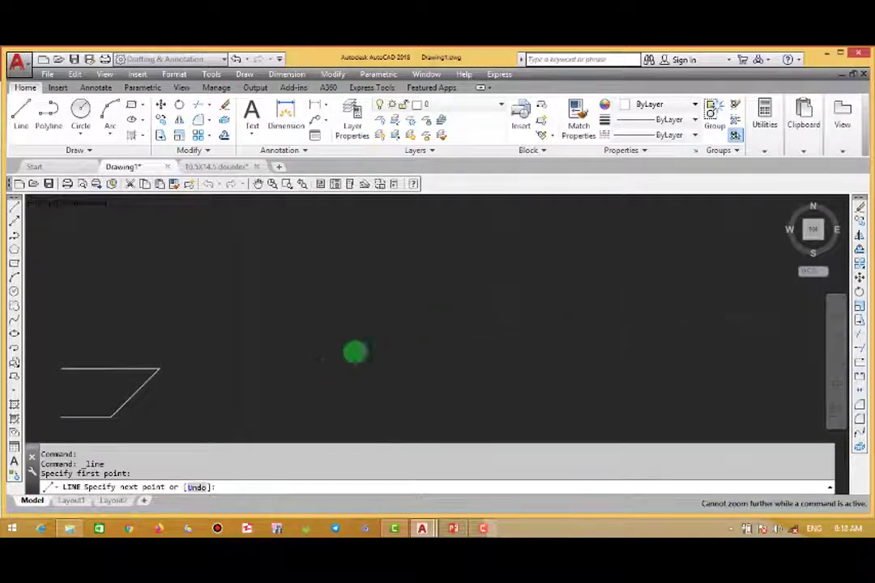
pyautogui.moveTo(328, 370); pyautogui.dragTo(462, 299, button='middle')
pyautogui.moveTo(268, 306); pyautogui.dragTo(133, 379, button='middle')
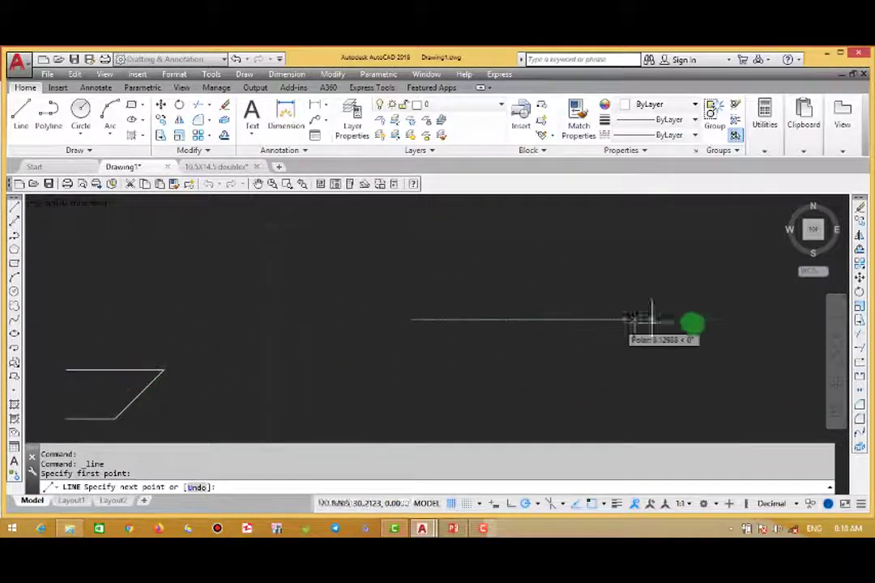
pyautogui.moveTo(346, 323); pyautogui.dragTo(270, 329, button='middle')
pyautogui.scroll(-1, 307, 332)
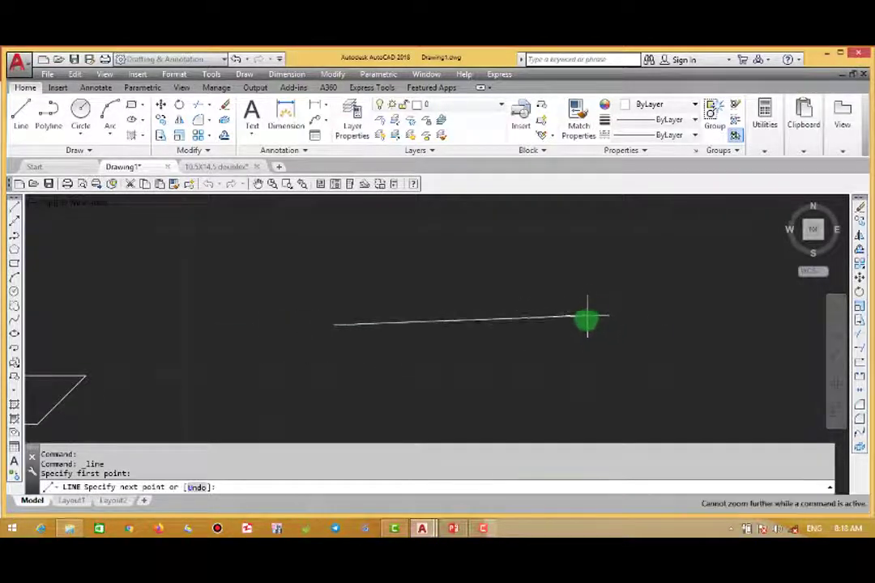
pyautogui.moveTo(584, 332); pyautogui.dragTo(580, 349, button='middle')
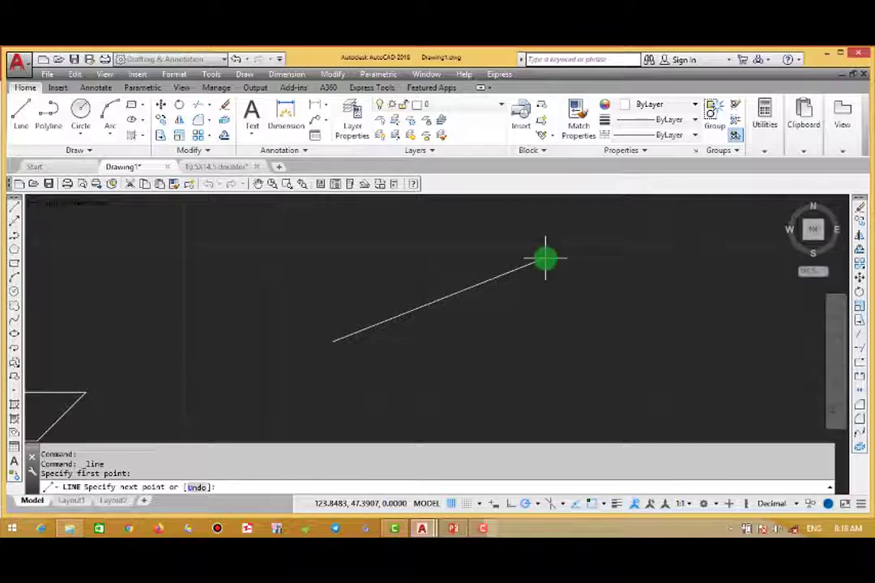
# Switch Ortho mode on, off and on again to compare constrained and free directions for the line's next point
pyautogui.press('F8')
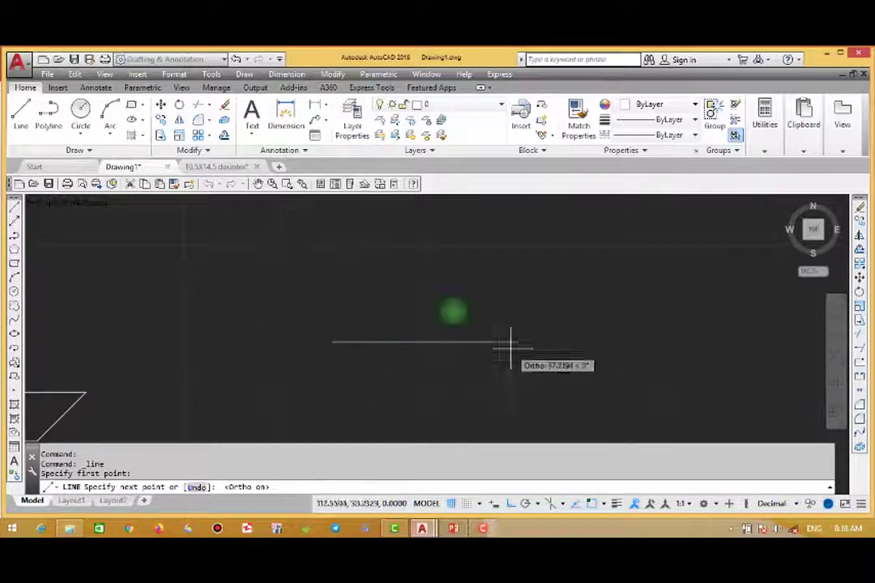
pyautogui.press('F8')
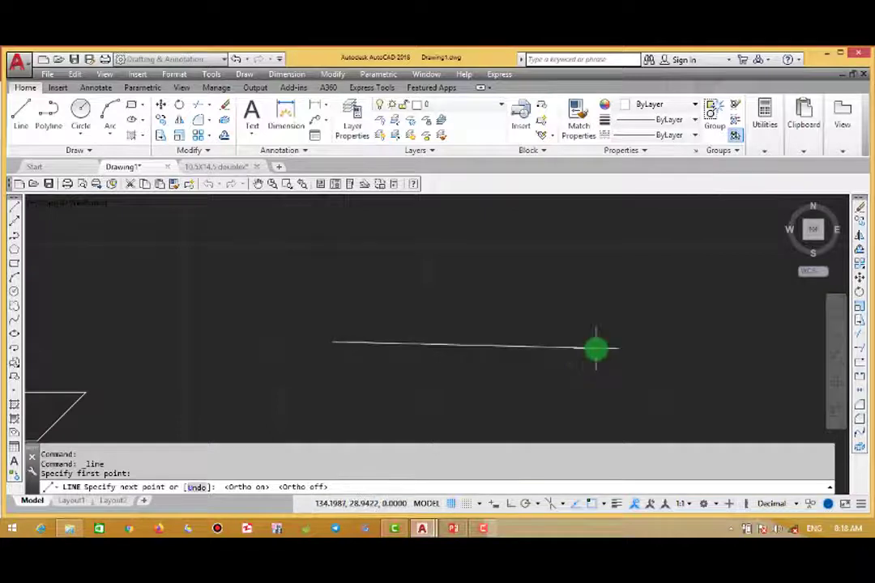
pyautogui.press('F8')
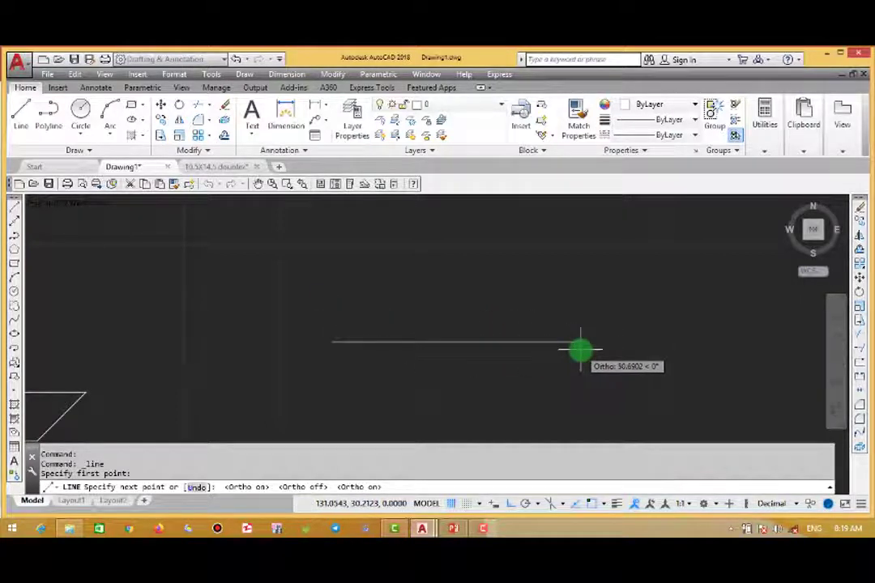
# Draw a 10-unit segment to the right followed by an 8-unit segment straight up using direct distance entry
pyautogui.press('Return')
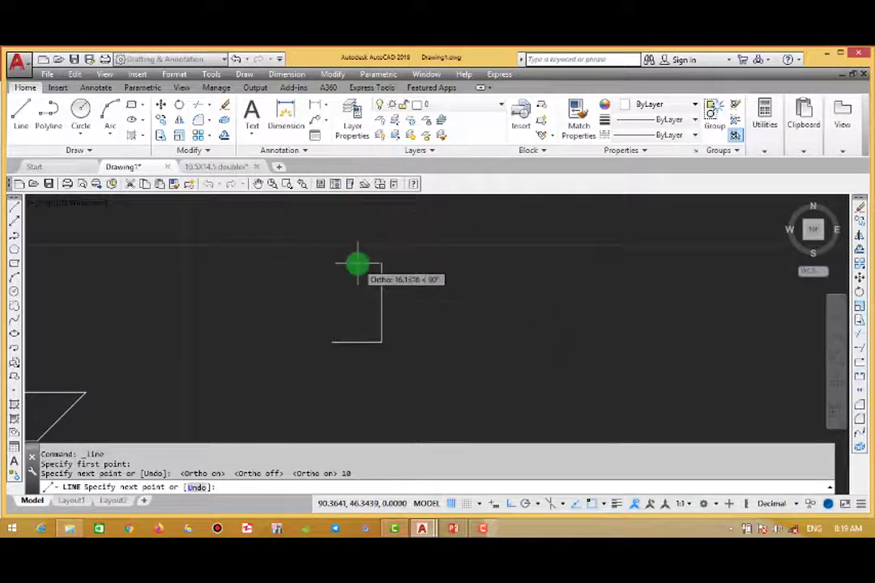
pyautogui.write('8')
pyautogui.press('Return')
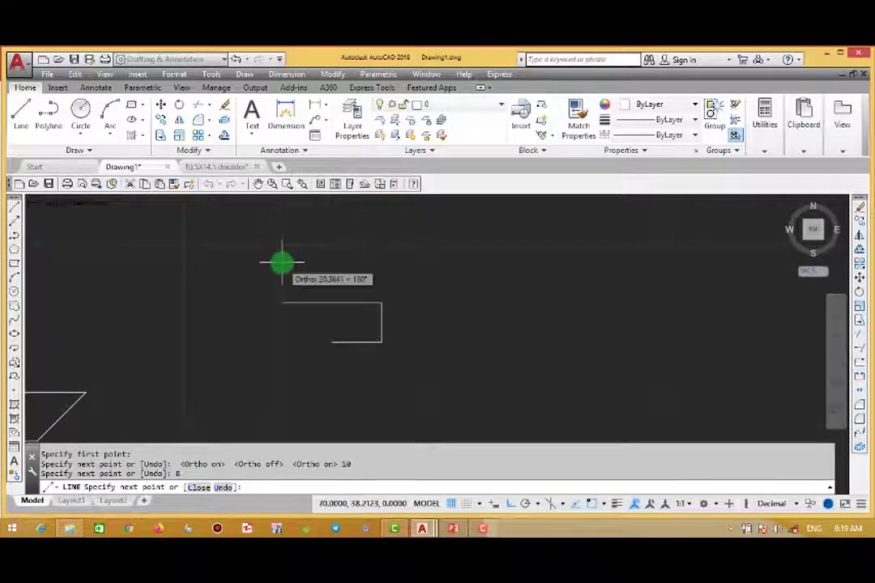
# Draw a 10-unit segment to the left and close the line sequence into a rectangle
pyautogui.write('10')
pyautogui.press('Return')
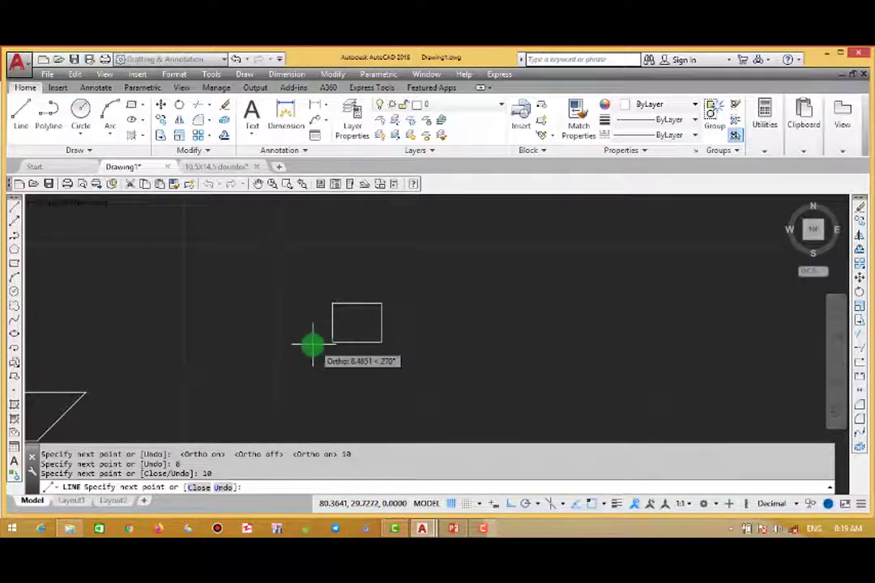
pyautogui.write('10')
pyautogui.press('Return')
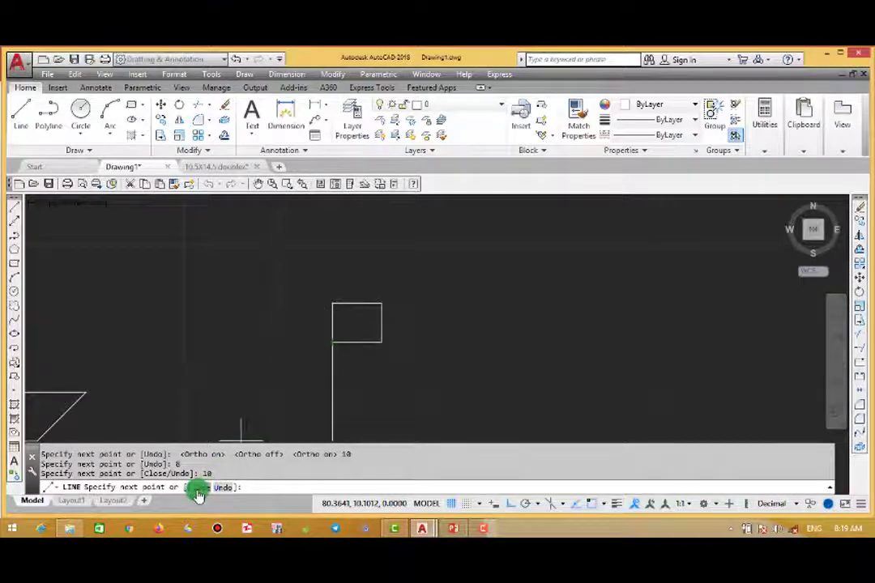
pyautogui.click(198, 489)
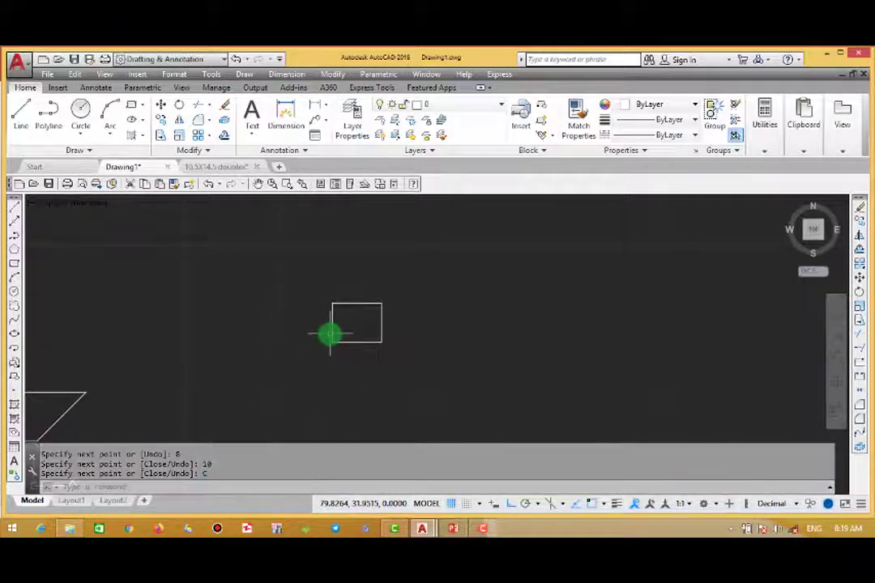
# Start a second line at a free point at about 109,30, right of the rectangle, and draw a 10-unit segment to the right
pyautogui.scroll(4, 333, 339)
pyautogui.scroll(2, 332, 337)
pyautogui.scroll(-4, 332, 341)
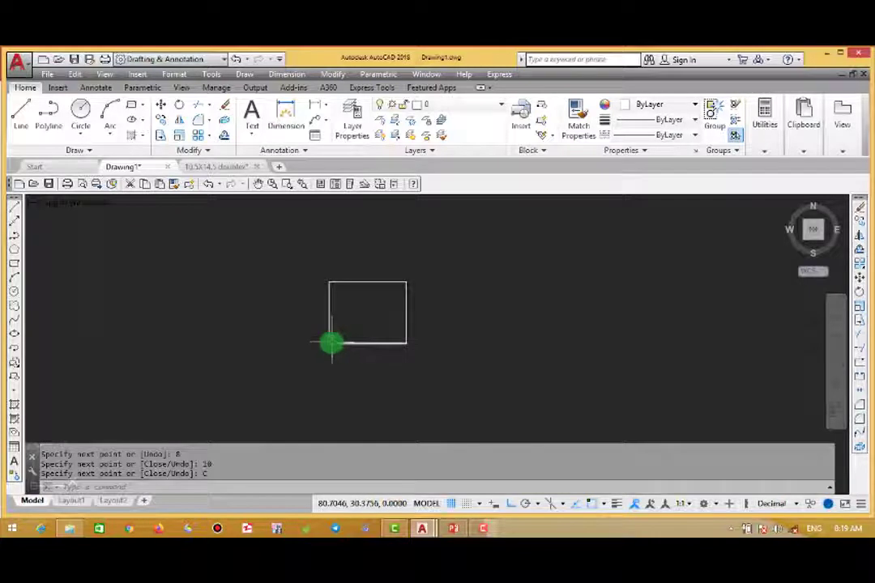
pyautogui.scroll(2, 329, 348)
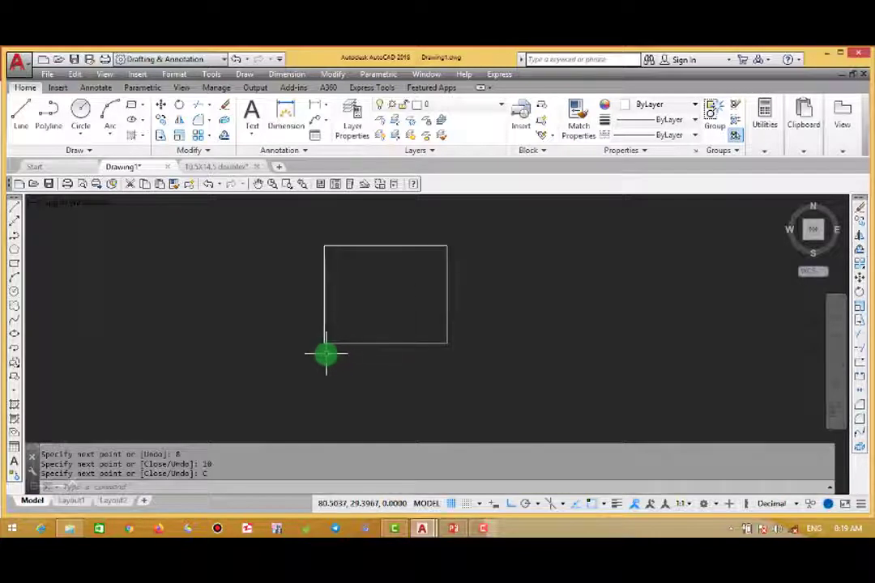
pyautogui.scroll(-2, 359, 359)
pyautogui.moveTo(348, 361); pyautogui.dragTo(233, 367, button='middle')
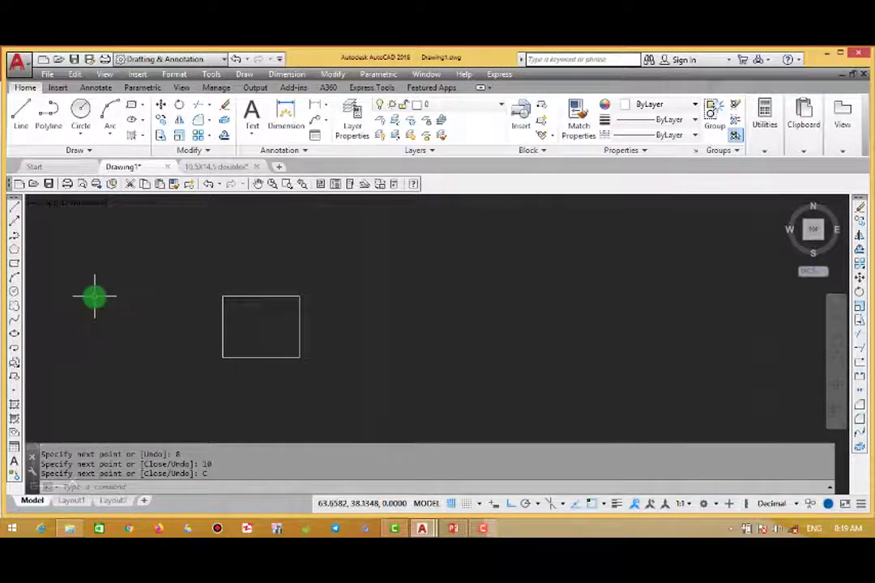
pyautogui.write('L')
pyautogui.press('Return')
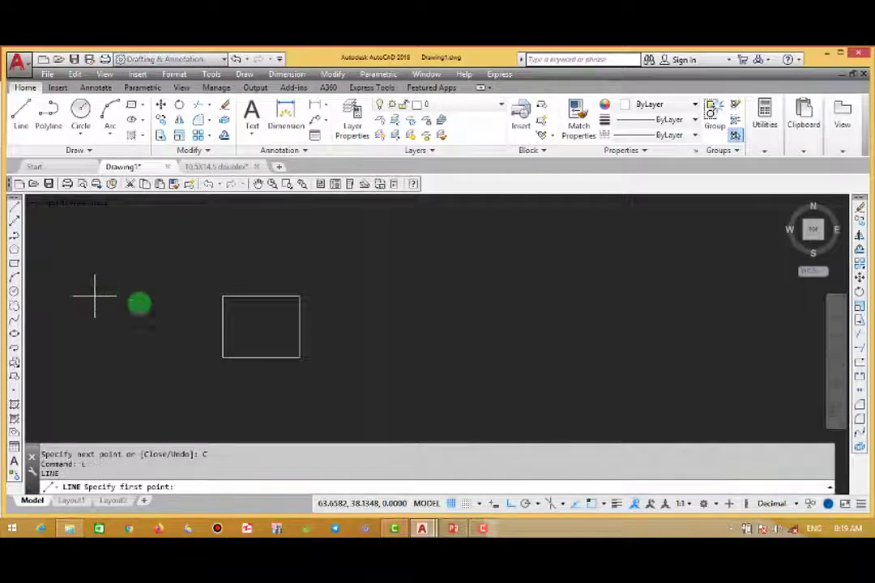
pyautogui.click(441, 357)
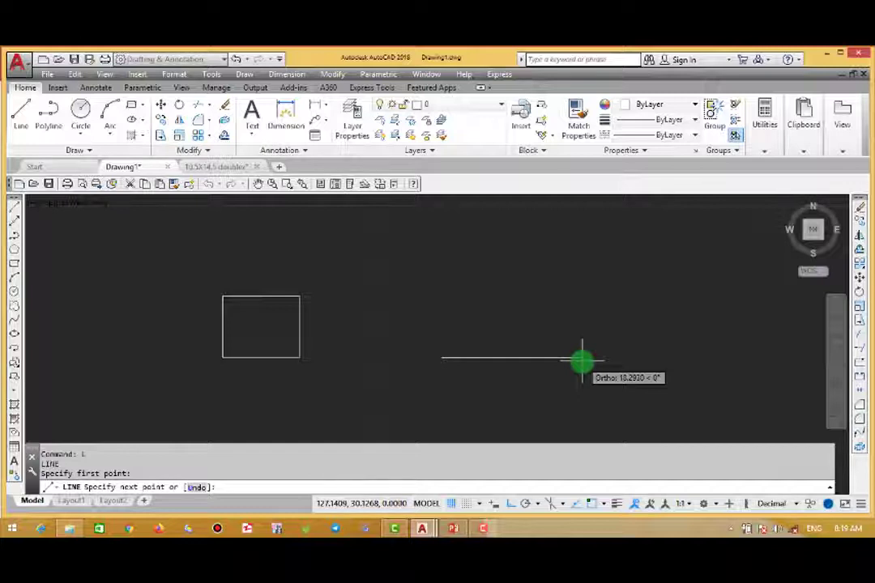
pyautogui.click(515, 506)
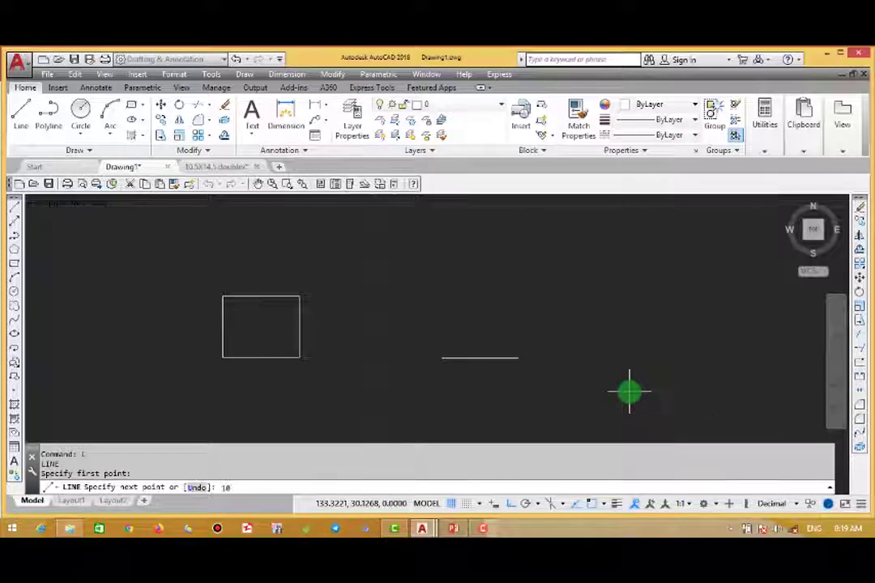
pyautogui.press('Return')
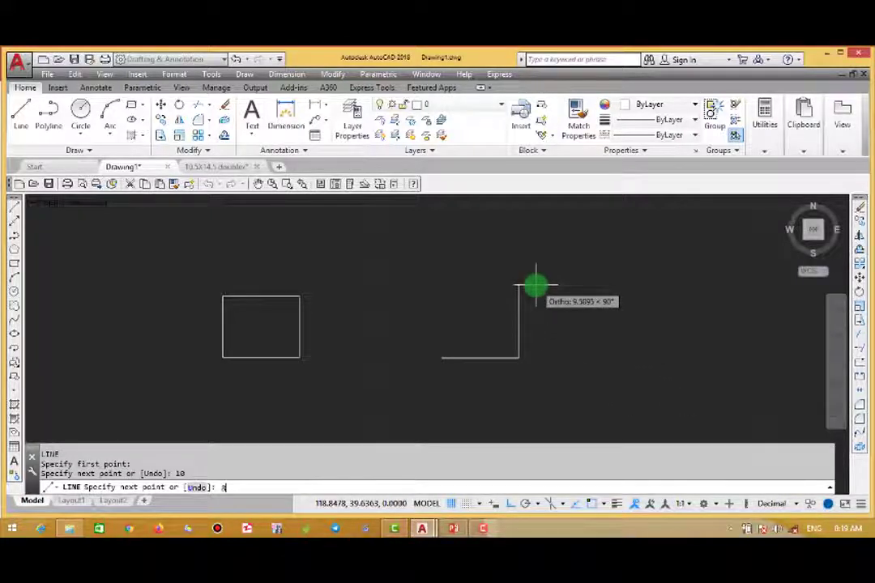
# Complete the second rectangle with an 8-unit segment straight up, a 10-unit segment to the left and the Close option
pyautogui.write('8')
pyautogui.press('Return')
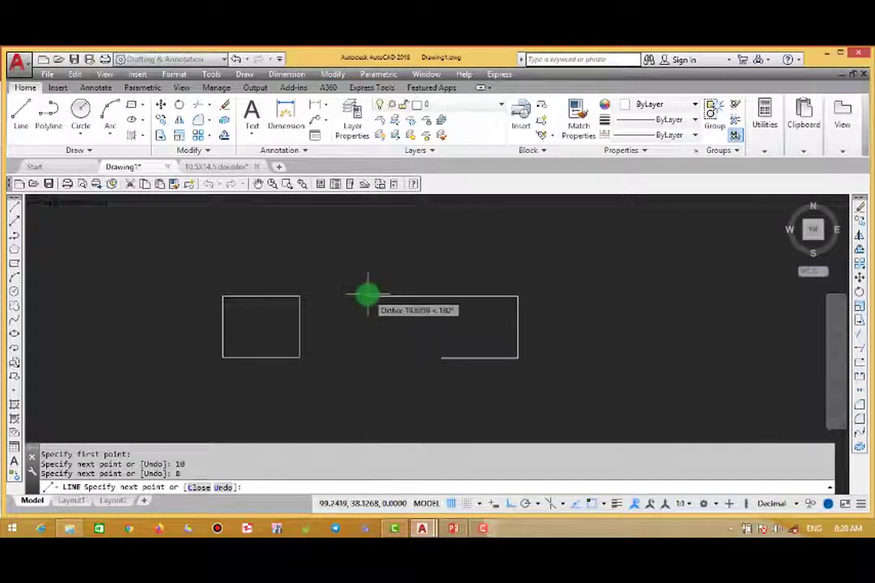
pyautogui.write('1')
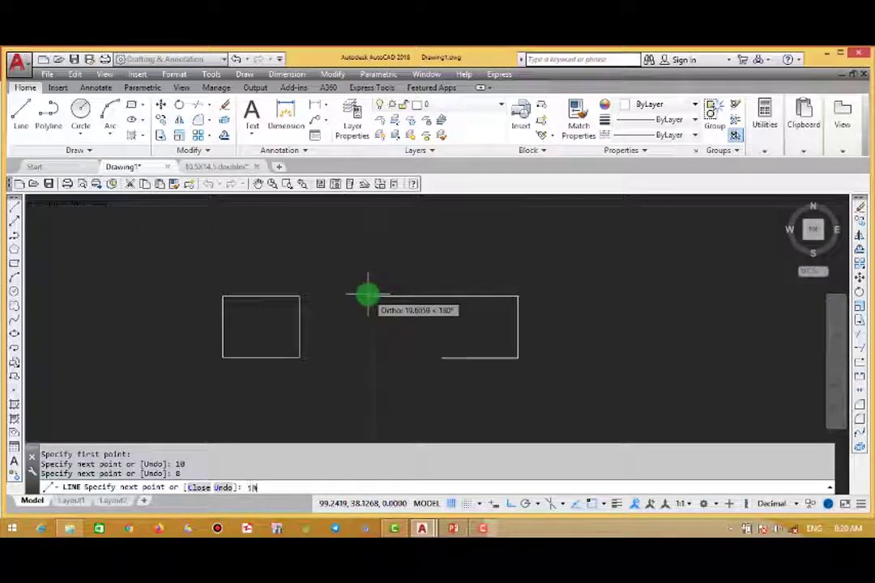
pyautogui.write('0')
pyautogui.press('Return')
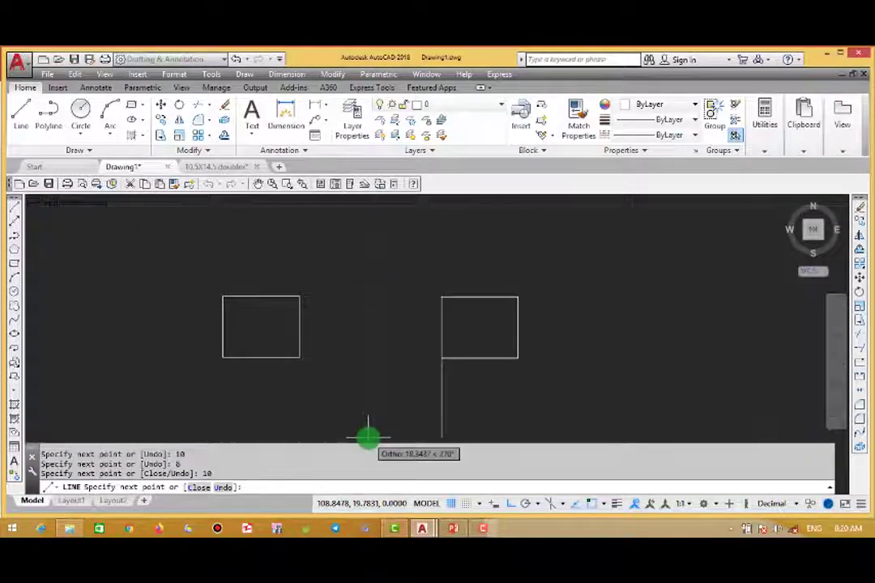
pyautogui.write('c')
pyautogui.press('Return')
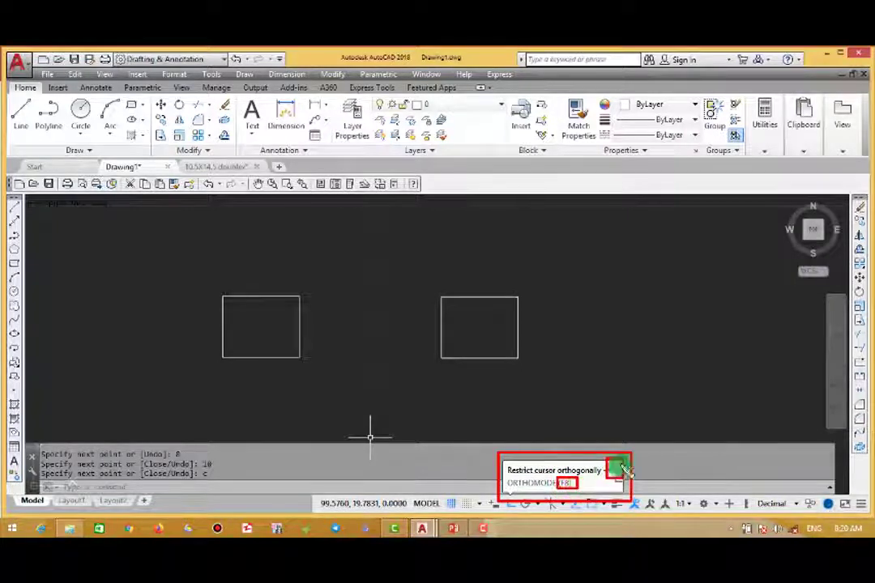
# Turn Ortho mode off and start a new line at a free point in the empty area right of the second rectangle
pyautogui.click(511, 505)
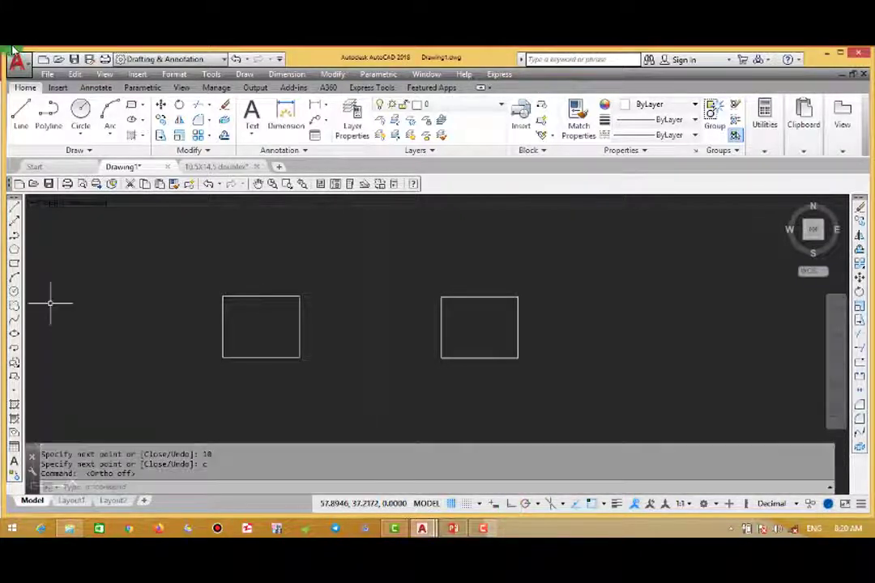
pyautogui.click(20, 113)
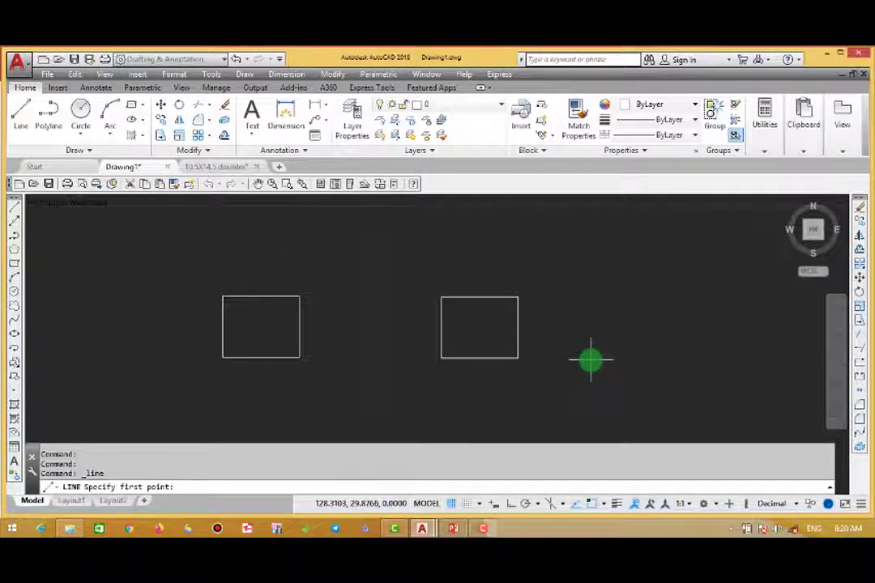
pyautogui.moveTo(590, 360); pyautogui.dragTo(406, 335, button='middle')
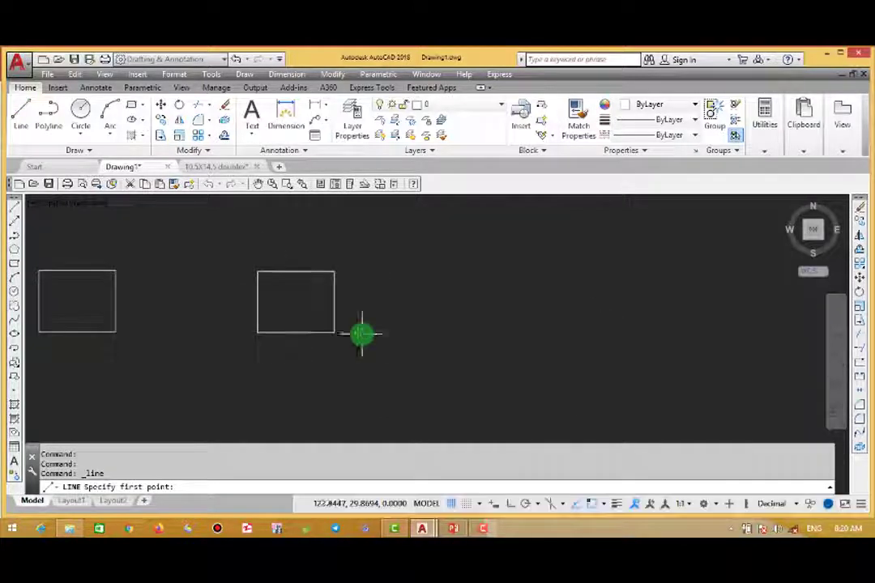
pyautogui.click(418, 333)
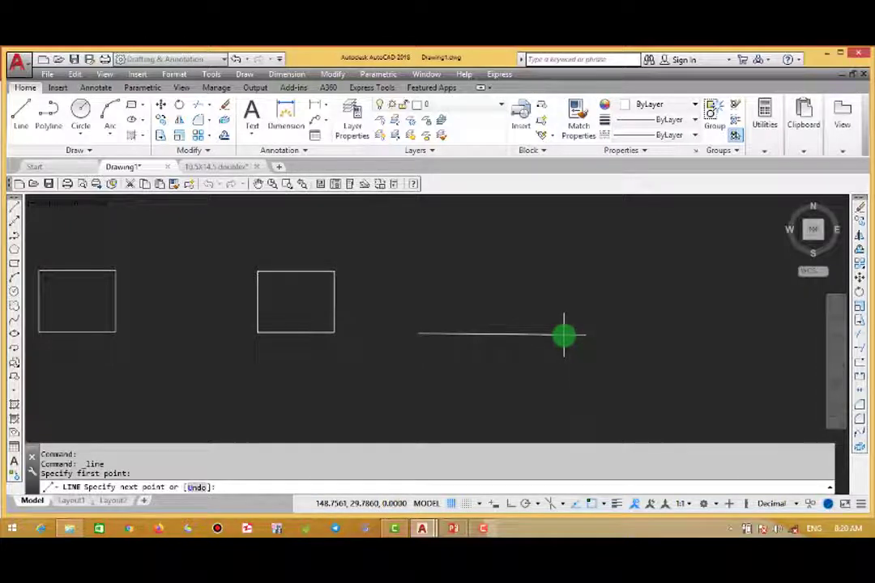
# Place a freehand next point about 19 units to the right, inspect how straight the segment is, and undo it
pyautogui.click(566, 334)
pyautogui.scroll(3, 560, 357)
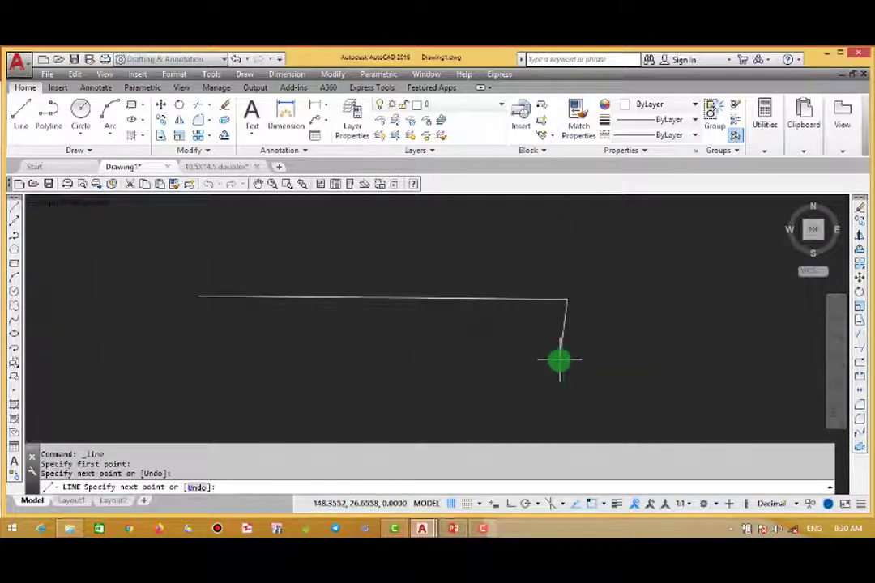
pyautogui.scroll(2, 556, 279)
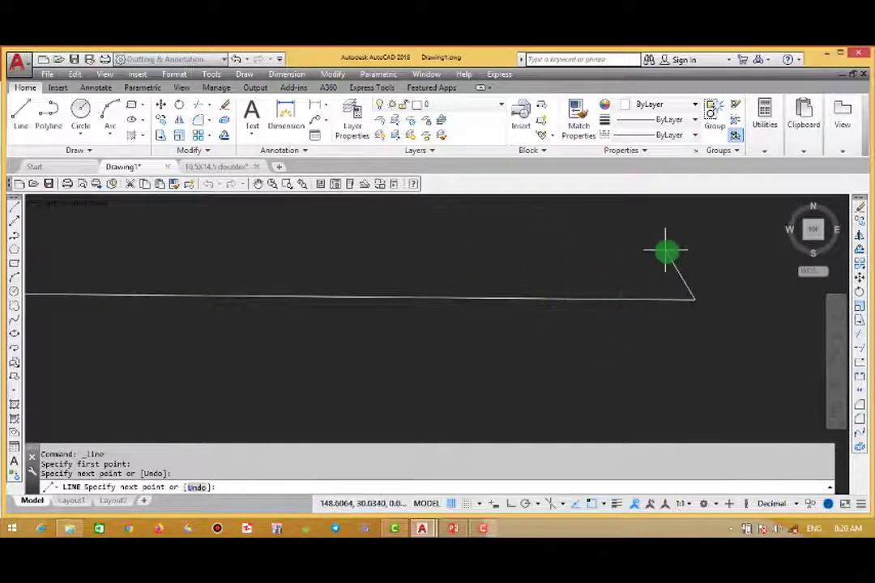
pyautogui.scroll(-4, 663, 301)
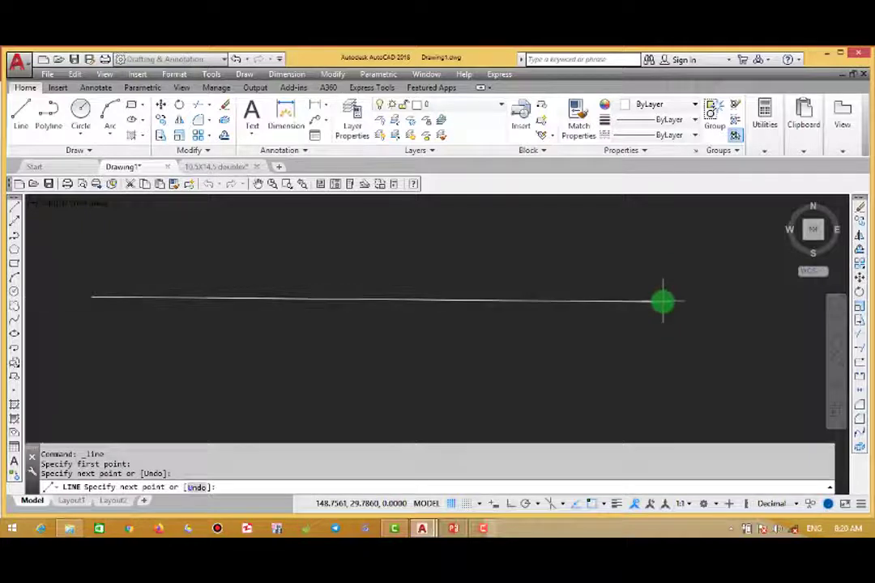
pyautogui.scroll(1, 662, 301)
pyautogui.scroll(3, 662, 301)
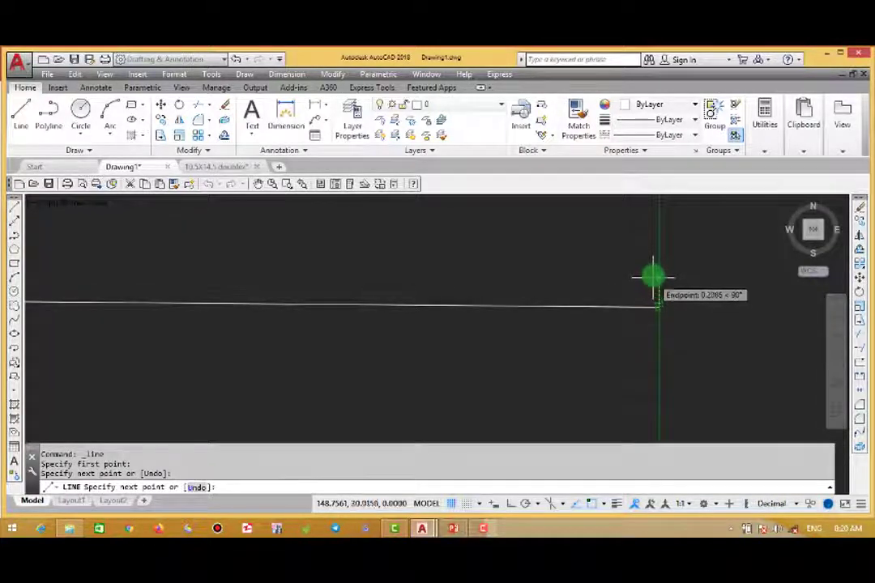
pyautogui.scroll(-2, 653, 289)
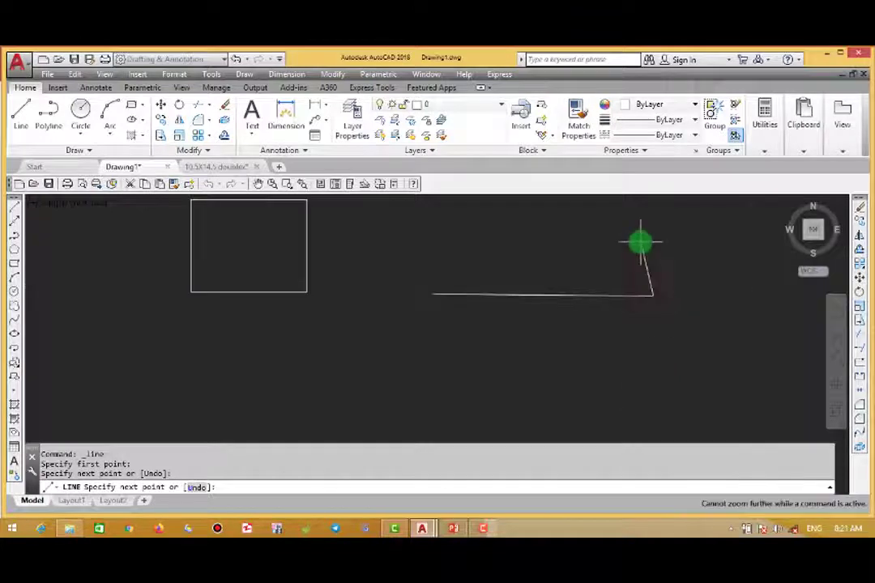
pyautogui.moveTo(548, 244); pyautogui.dragTo(539, 322, button='middle')
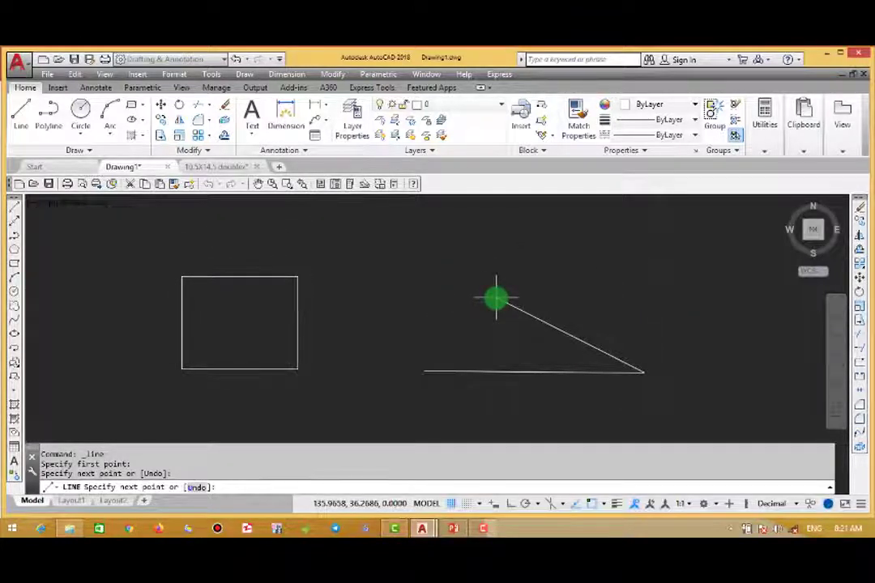
pyautogui.scroll(-1, 496, 299)
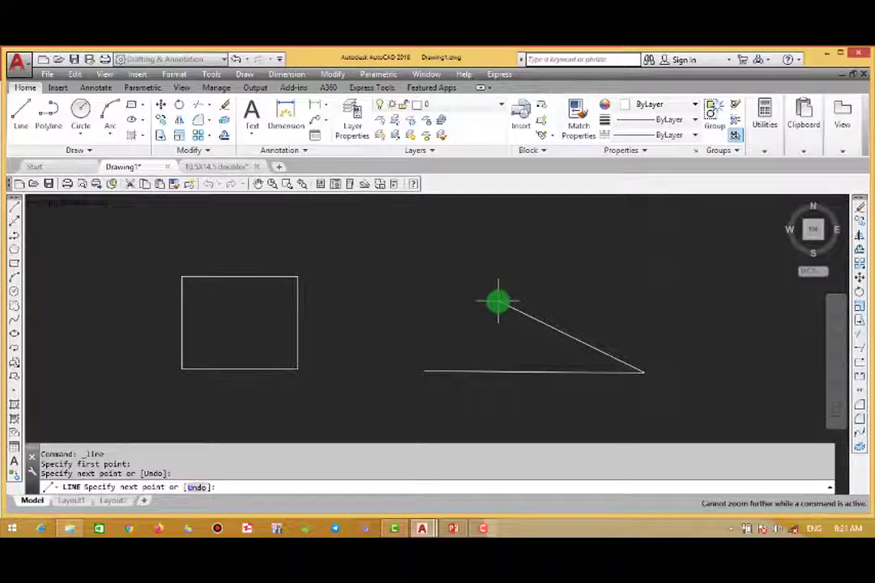
pyautogui.moveTo(508, 313); pyautogui.dragTo(465, 290, button='middle')
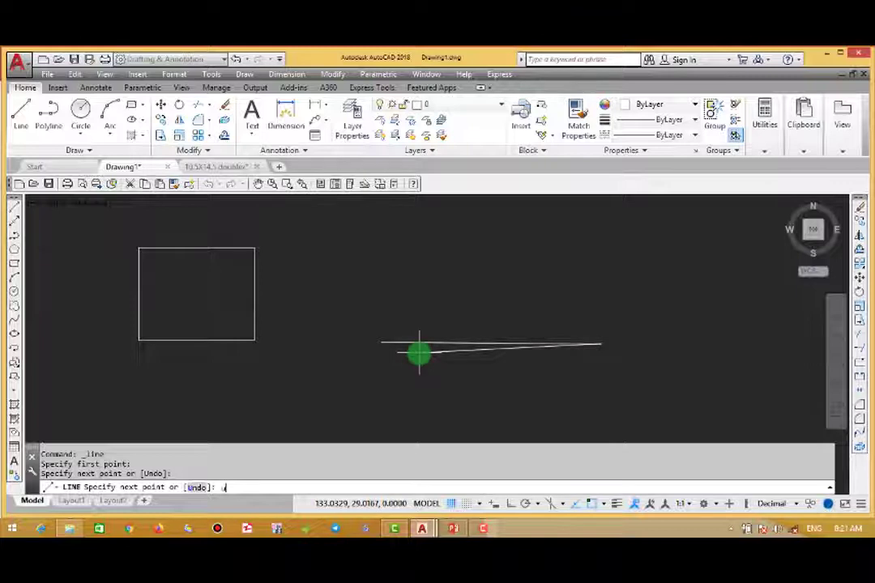
pyautogui.press('Return')
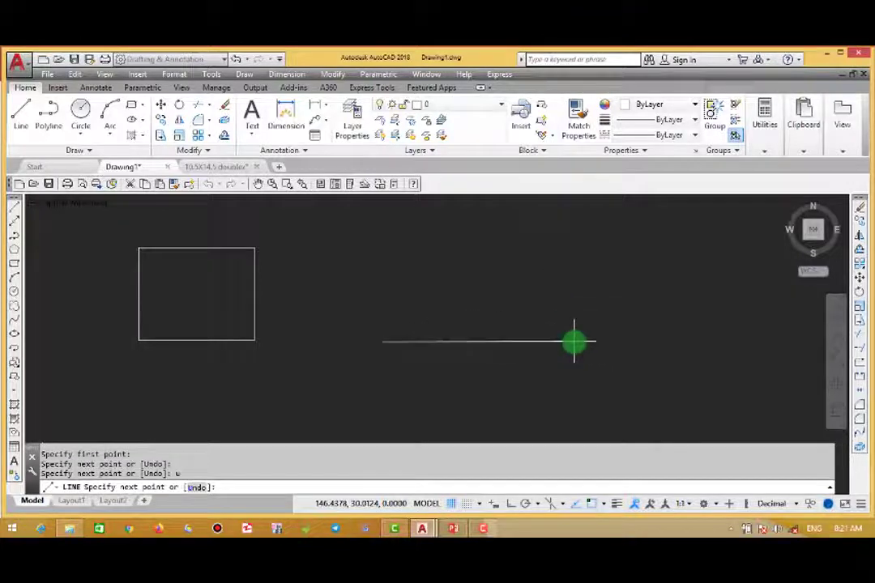
pyautogui.write('6')
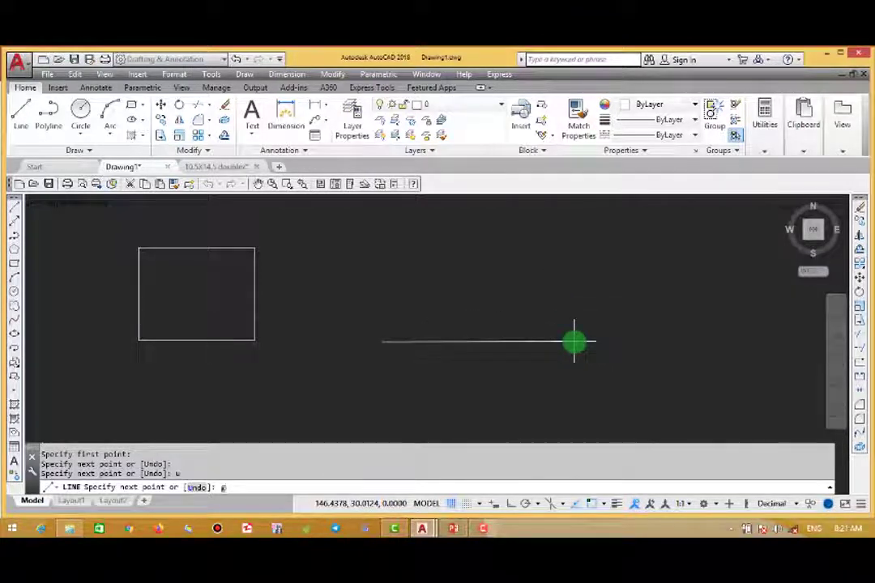
pyautogui.write('10,0')
pyautogui.press('Return')
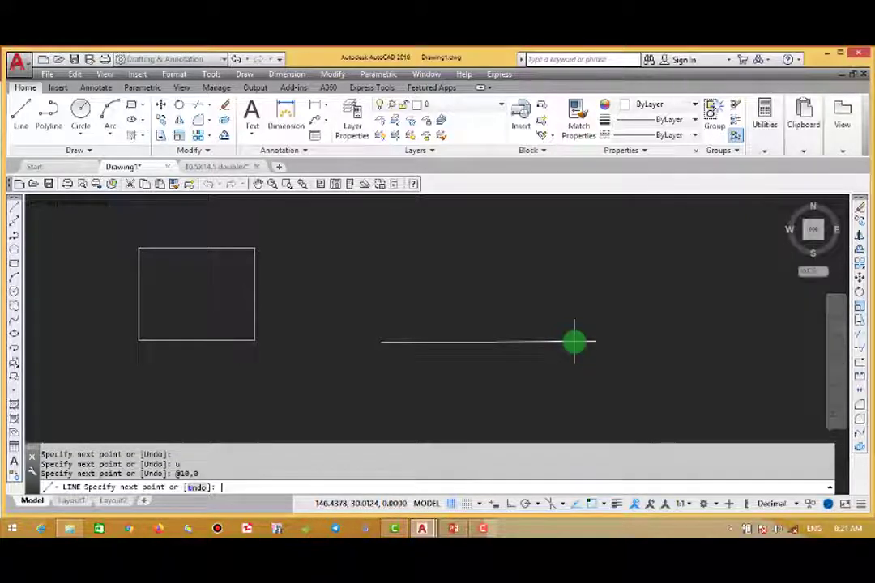
# Add a segment to the relative point @0,10 and undo it within the Line command
pyautogui.write('@0,')
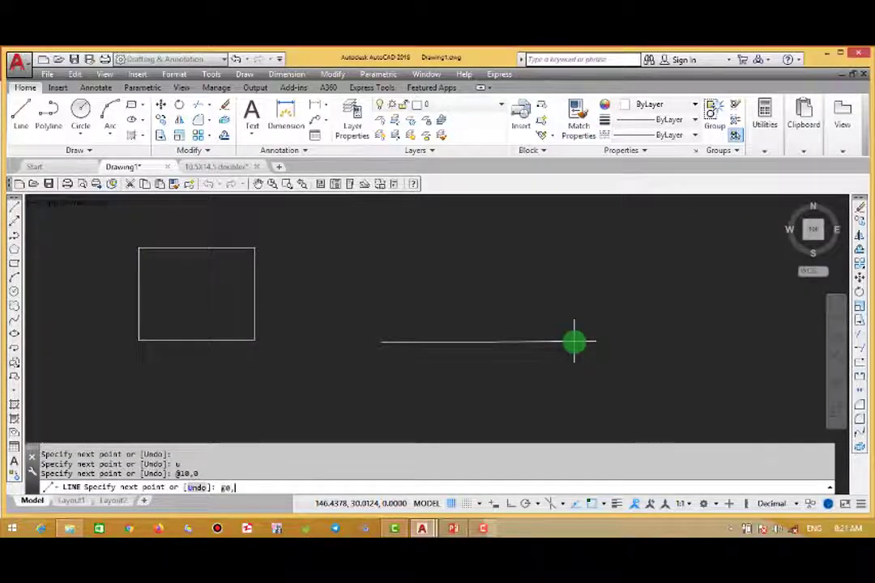
pyautogui.write('10')
pyautogui.press('Return')
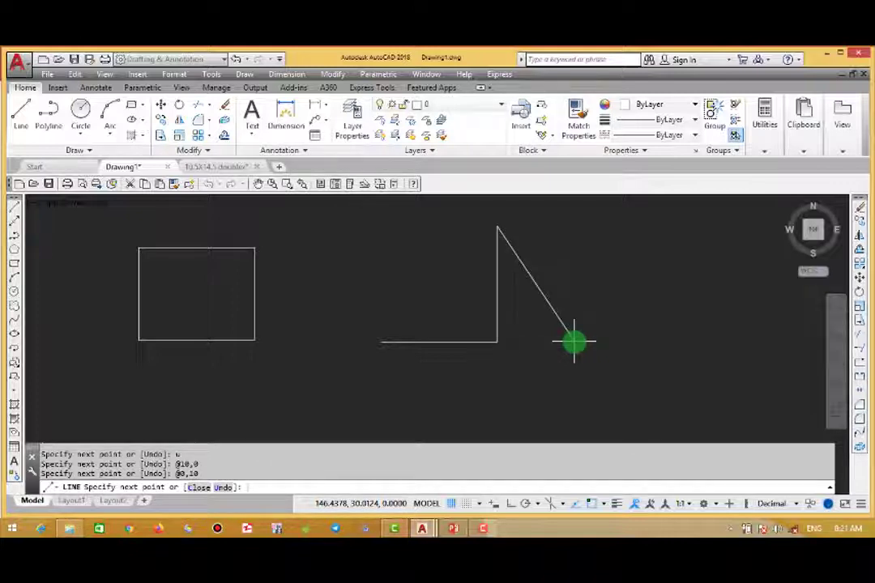
pyautogui.write('u')
pyautogui.press('Return')
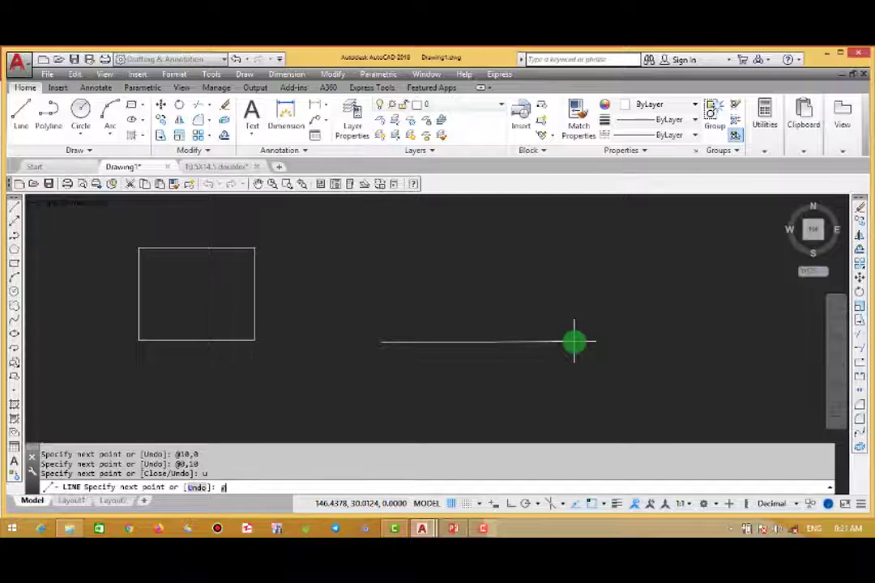
# Add the third rectangle's right side with a segment to the relative point @0,8
pyautogui.write('@8')
pyautogui.press('BackSpace')
pyautogui.write('0,8')
pyautogui.press('Return')
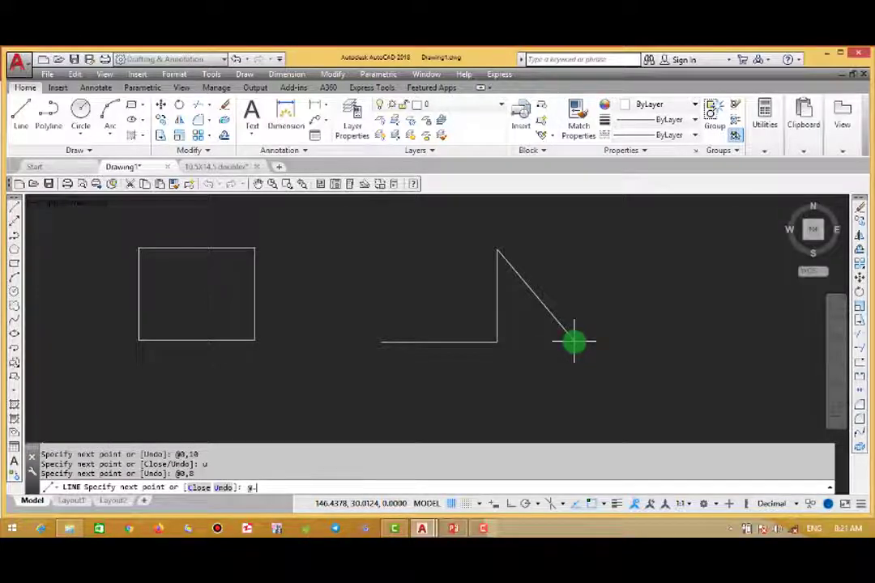
# Add the rectangle's top side to the relative point @-10,0 and close the outline back to its start
pyautogui.write('@-10')
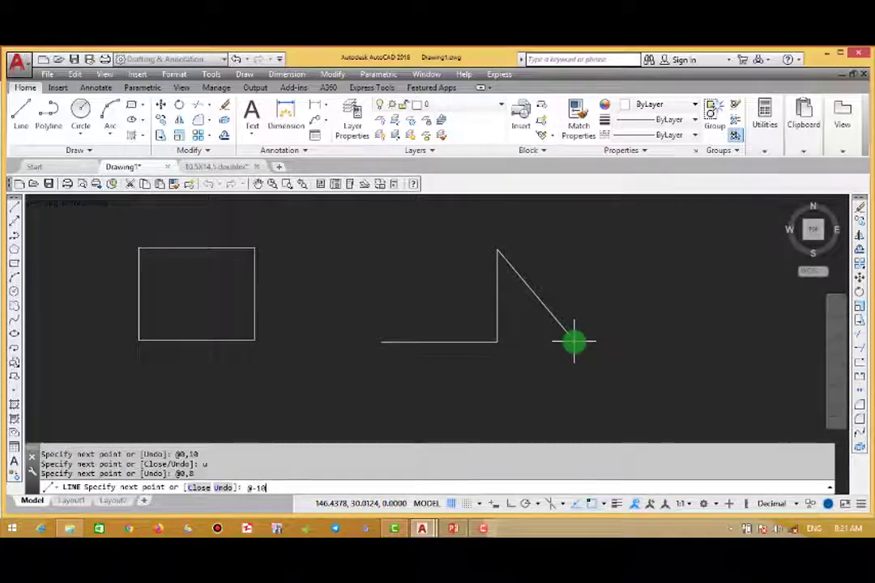
pyautogui.write(',0')
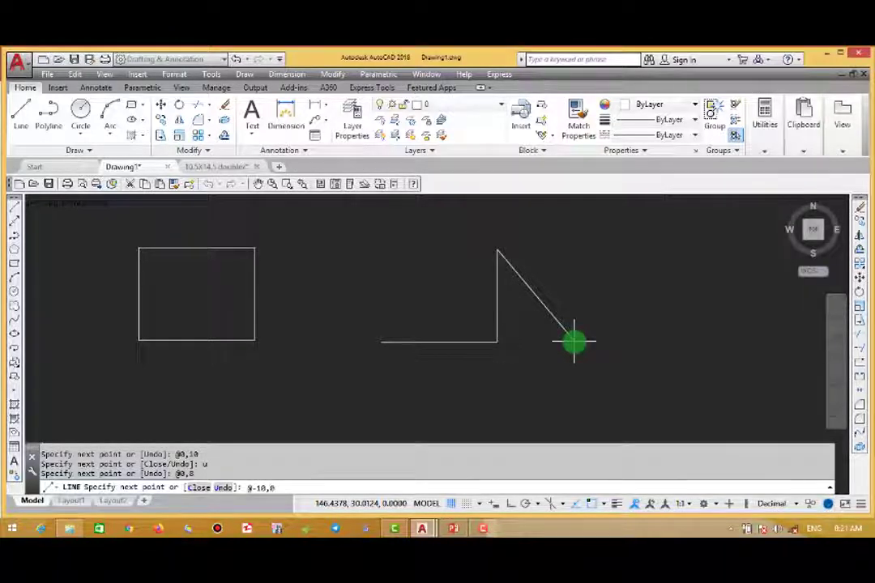
pyautogui.press('Return')
pyautogui.write('c')
pyautogui.press('Return')
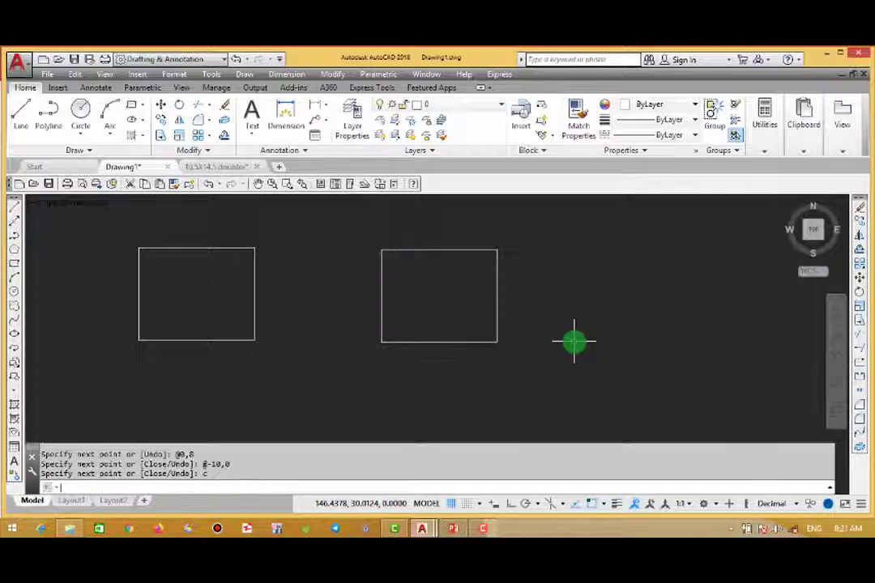
# Locate the Construction Line command among the drawing commands, review its options, and cancel it
pyautogui.scroll(-5, 573, 344)
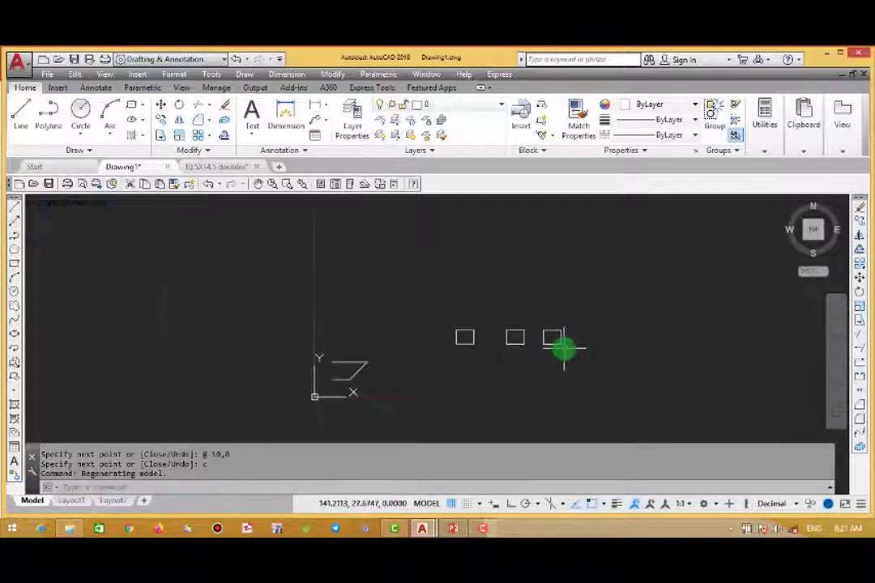
pyautogui.scroll(2, 564, 349)
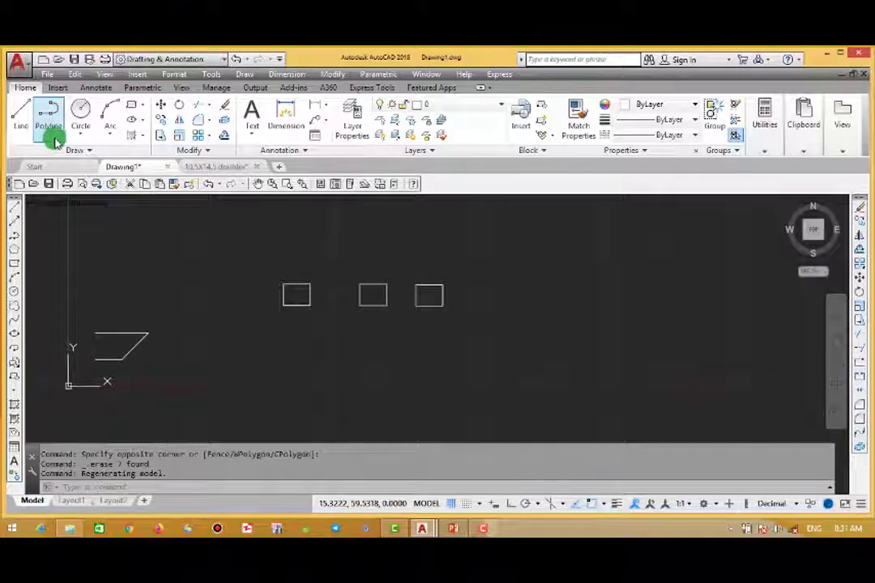
pyautogui.click(81, 150)
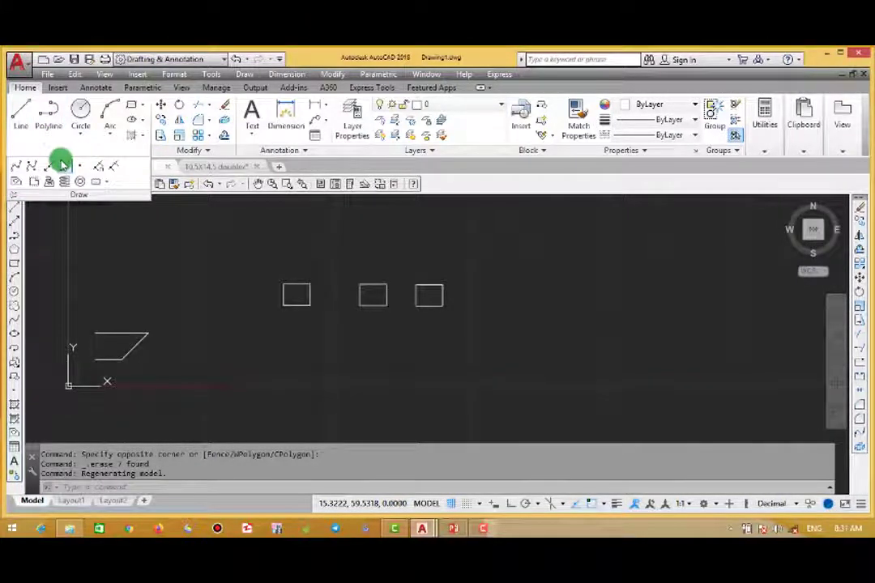
pyautogui.click(142, 270)
pyautogui.click(130, 228)
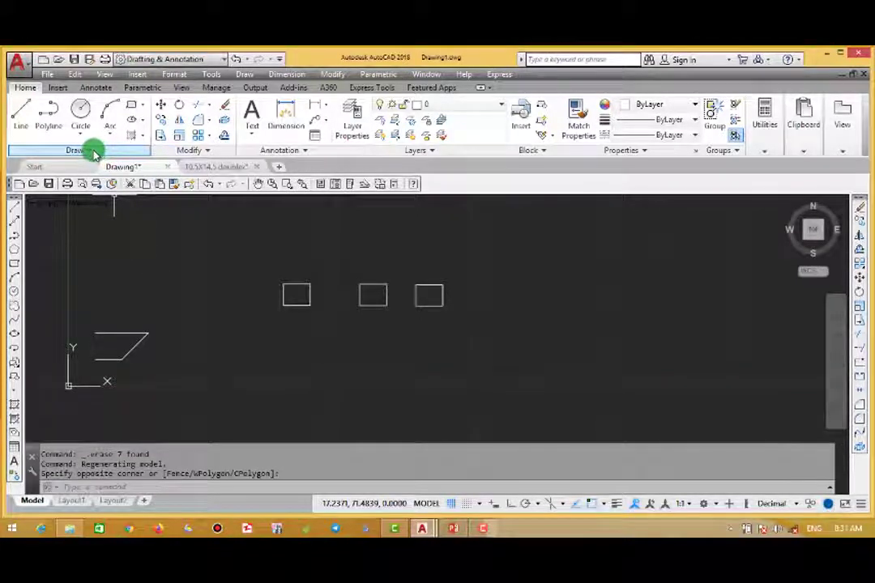
pyautogui.click(94, 153)
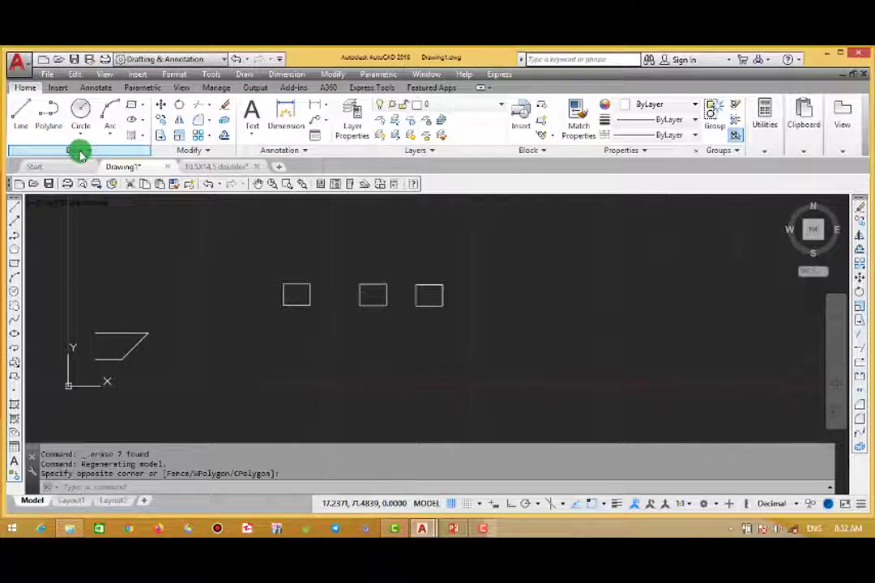
pyautogui.click(77, 151)
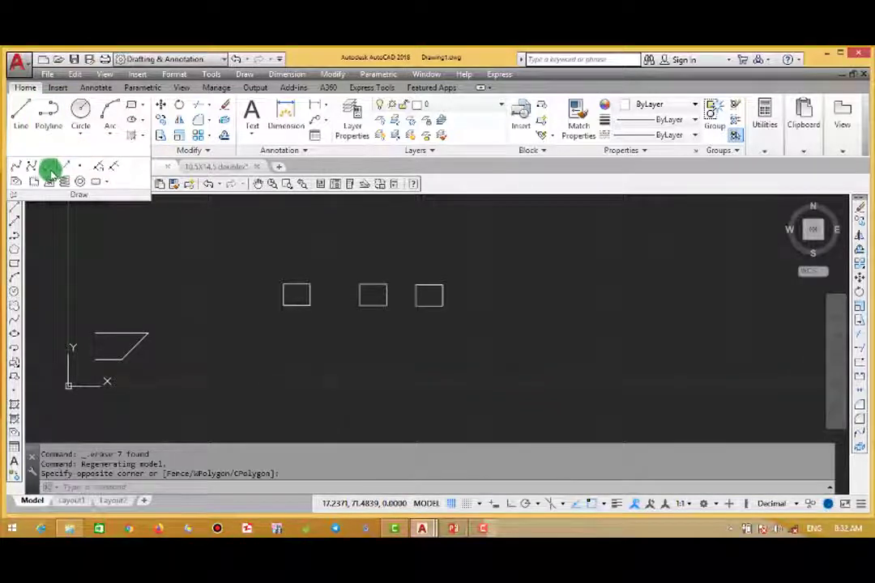
pyautogui.click(232, 291)
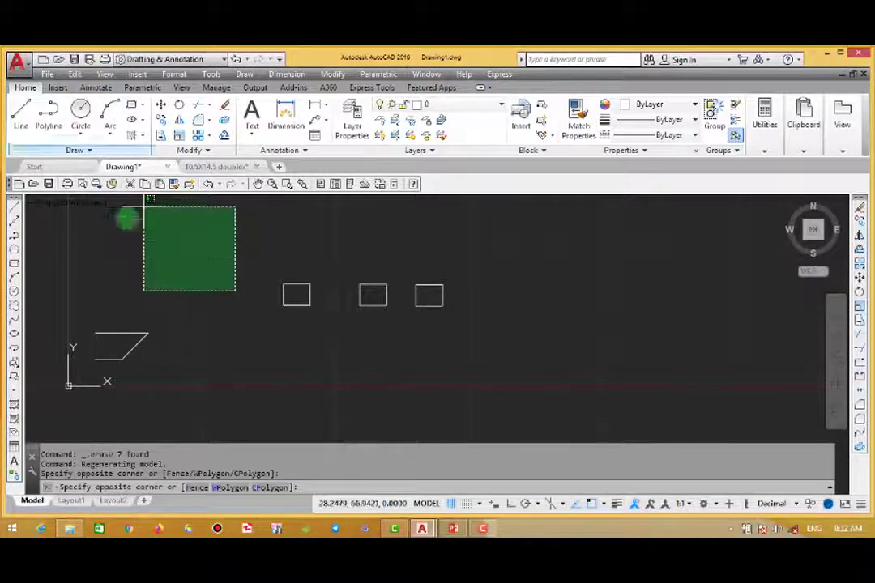
pyautogui.press('Escape')
pyautogui.click(246, 75)
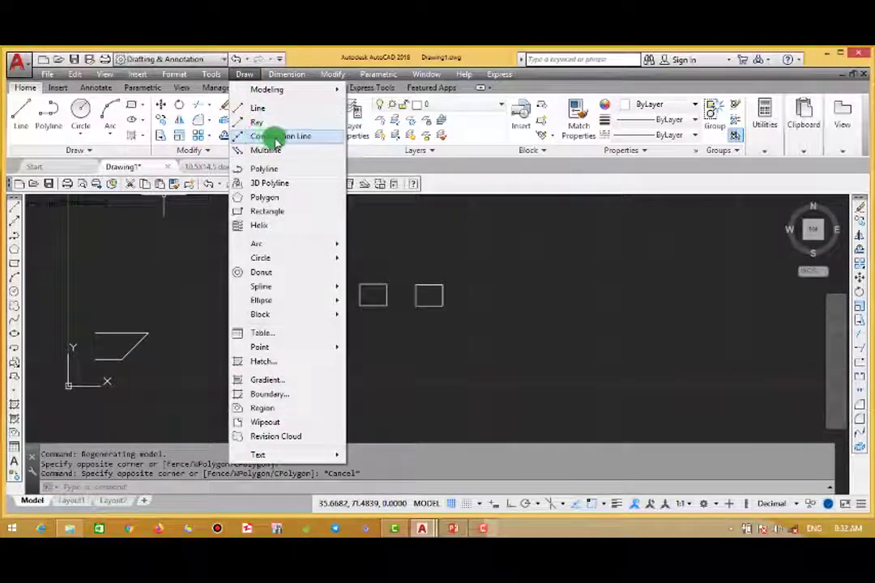
pyautogui.click(273, 138)
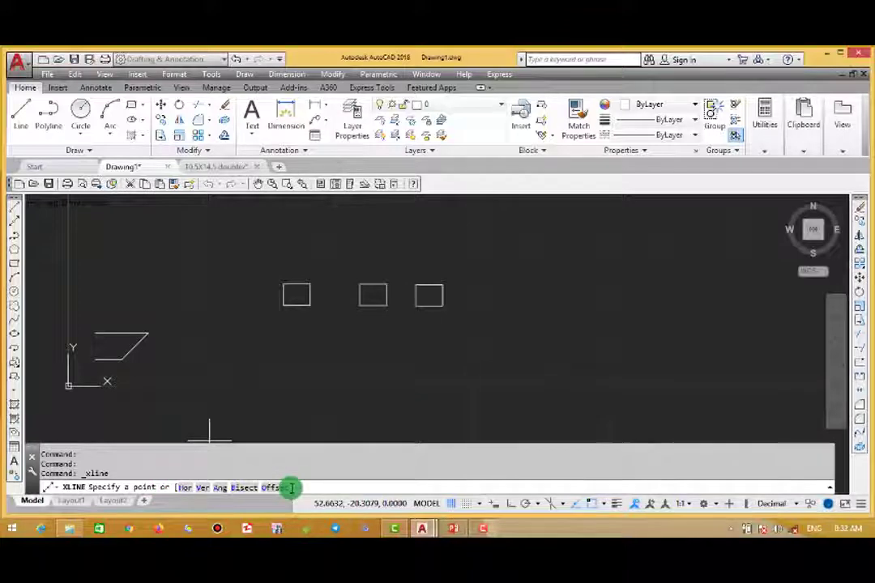
pyautogui.press('Escape')
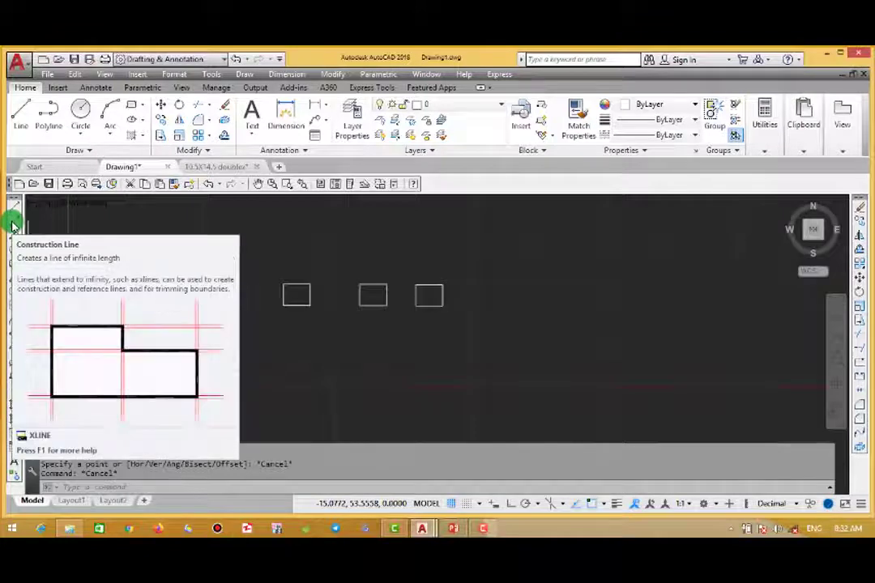
# Start XLINE with the alias XL and draw a nearly horizontal construction line through two free points below the rectangles
pyautogui.click(144, 483)
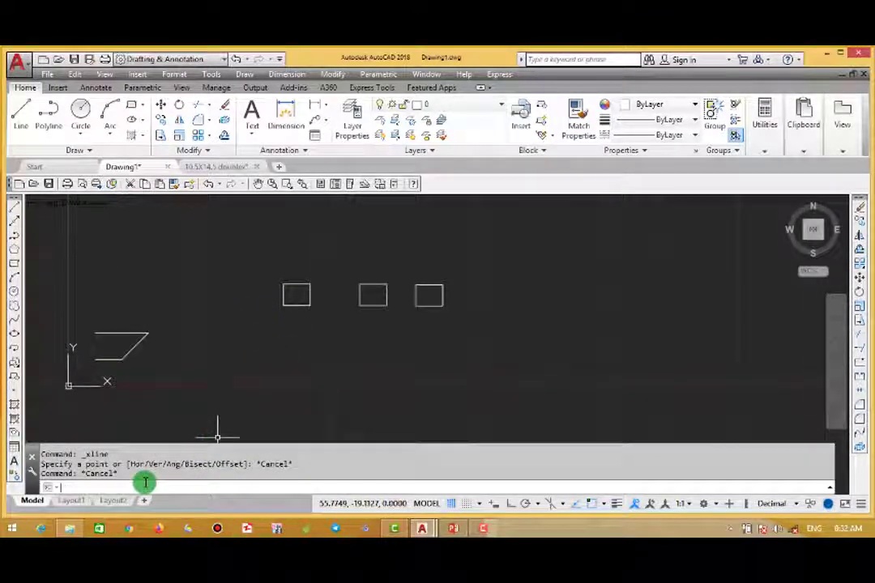
pyautogui.write('xl')
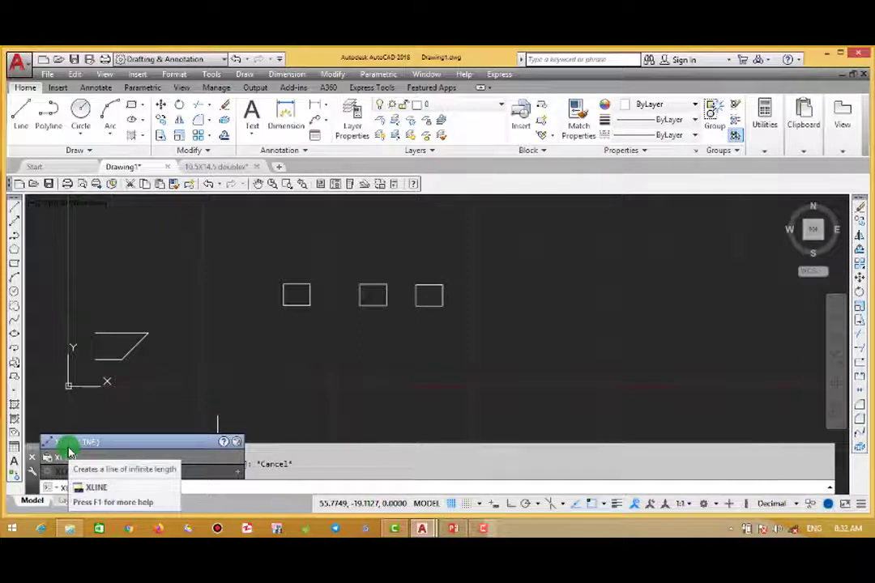
pyautogui.press('Return')
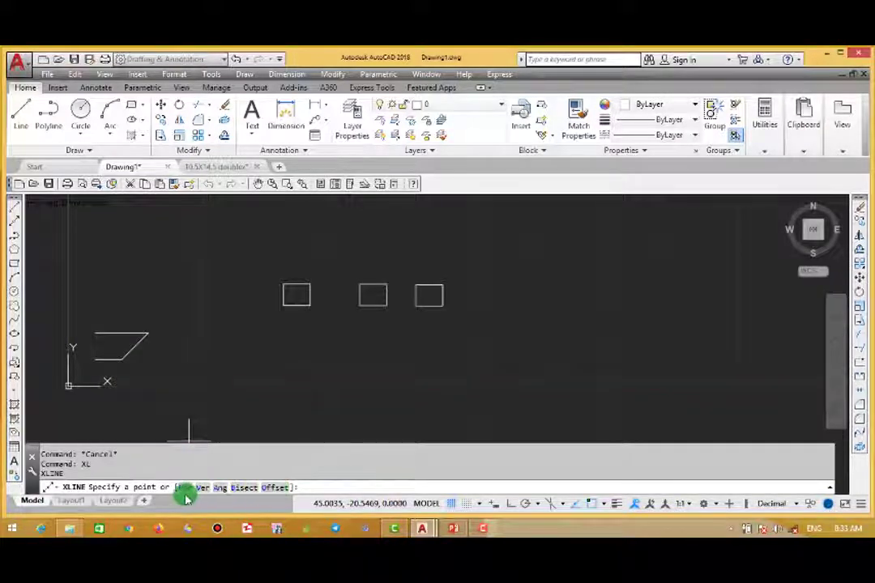
pyautogui.click(247, 374)
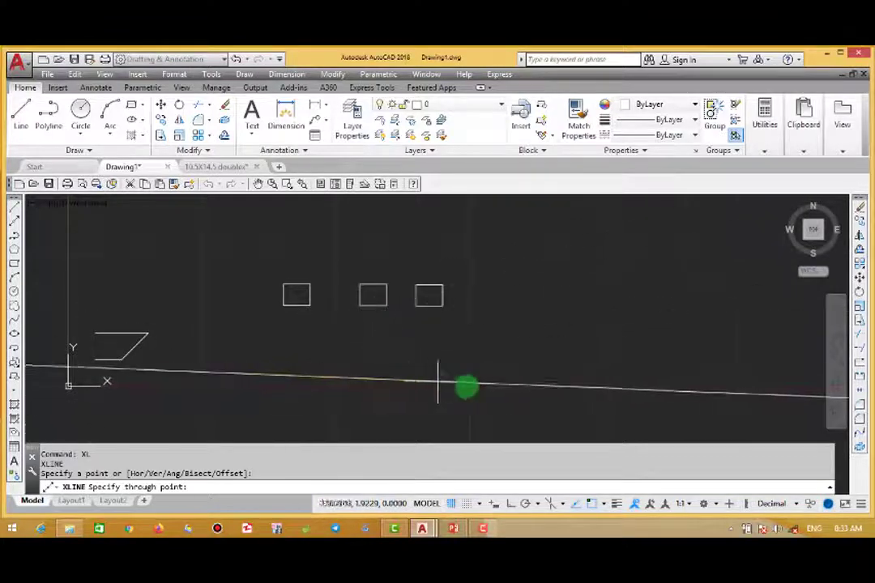
pyautogui.click(482, 374)
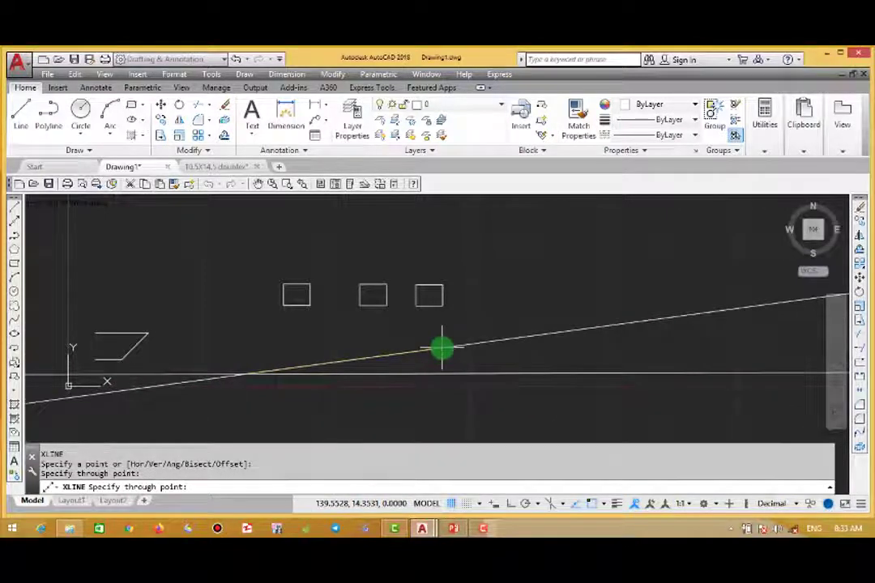
# With Ortho mode turned on, draw a vertical and a horizontal construction line through the same base point and end the command
pyautogui.press('F8')
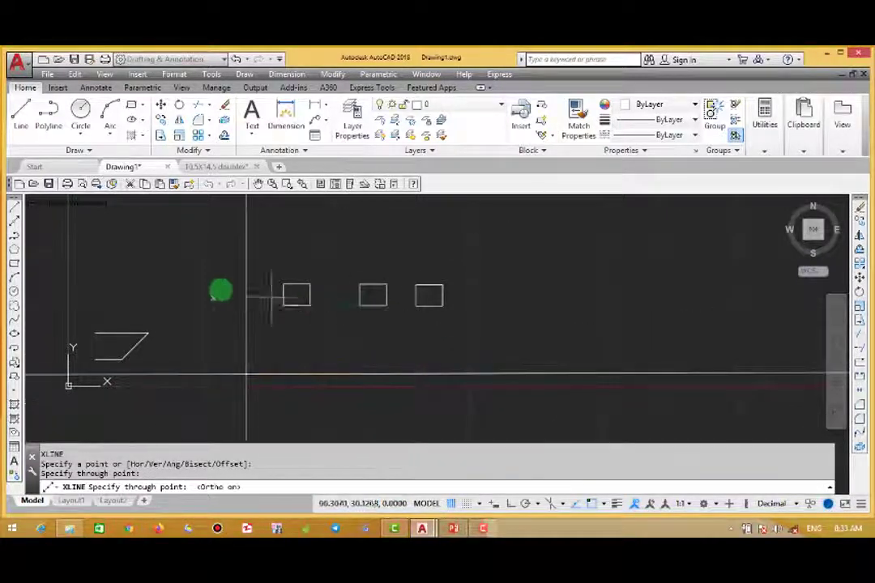
pyautogui.click(245, 350)
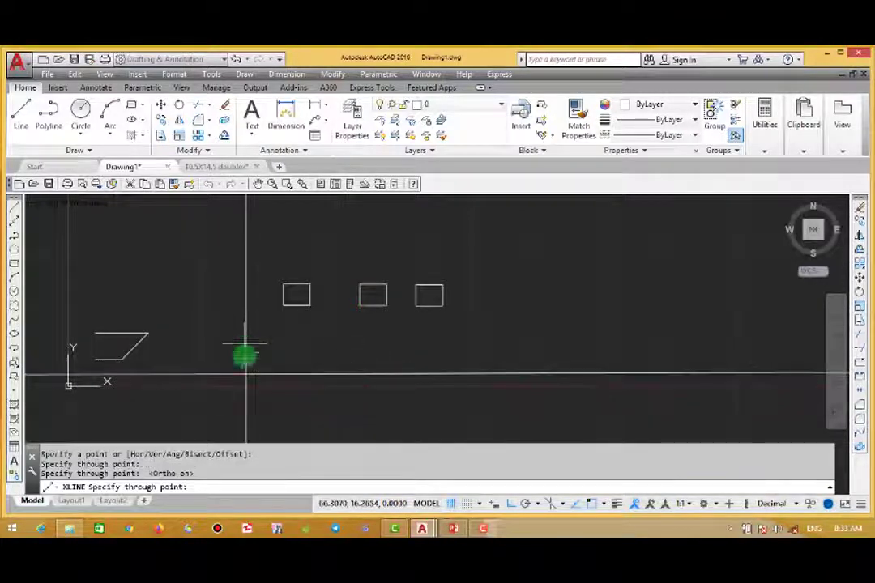
pyautogui.click(539, 304)
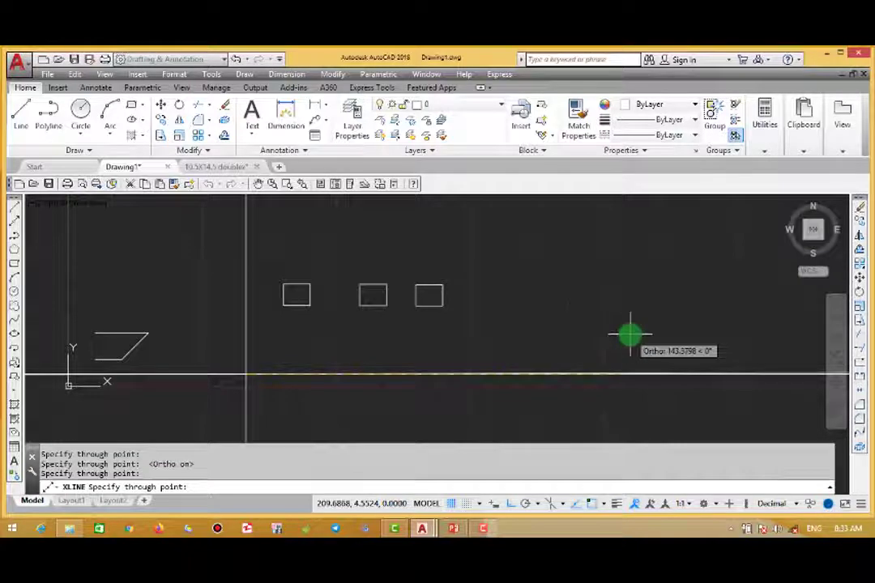
pyautogui.press('Escape')
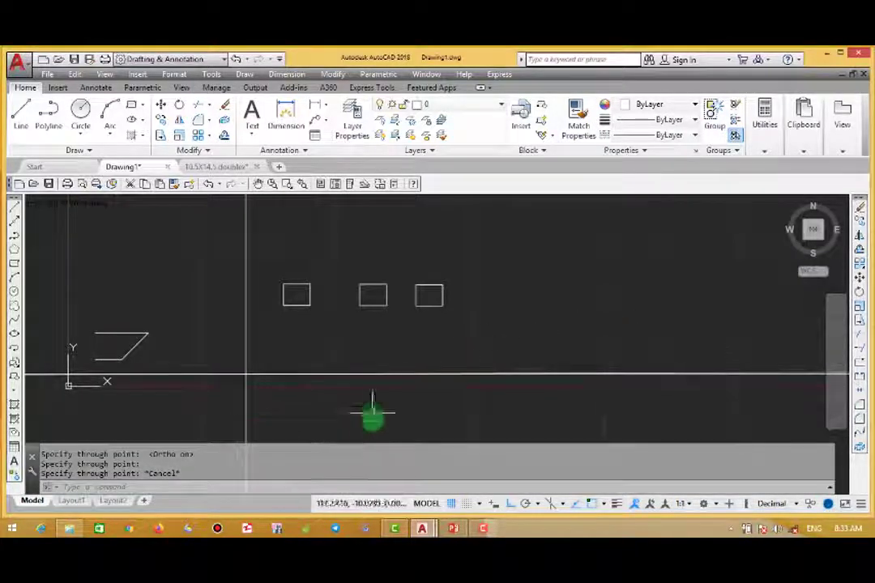
# Repeat XLINE from a free point right of the rectangles, adding one horizontal and one vertical construction line through it
pyautogui.press('Return')
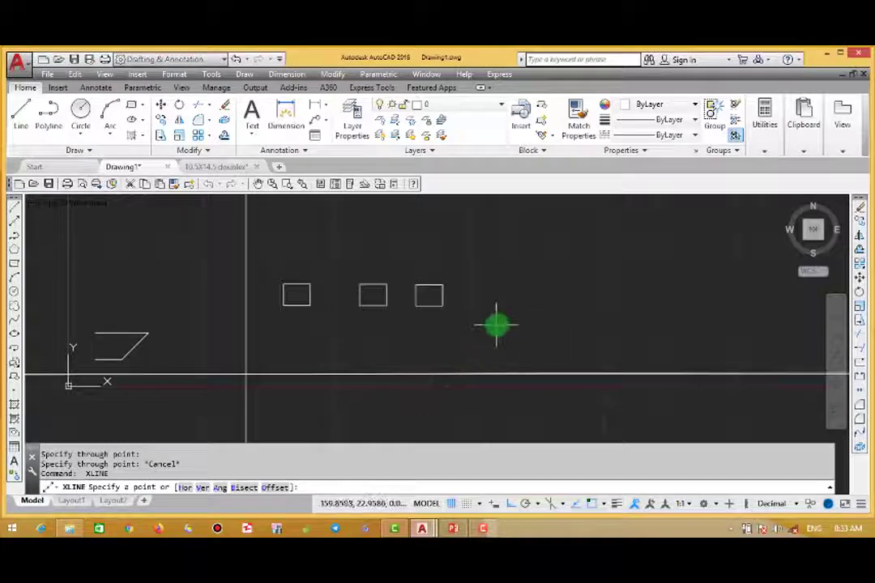
pyautogui.click(559, 291)
pyautogui.click(684, 291)
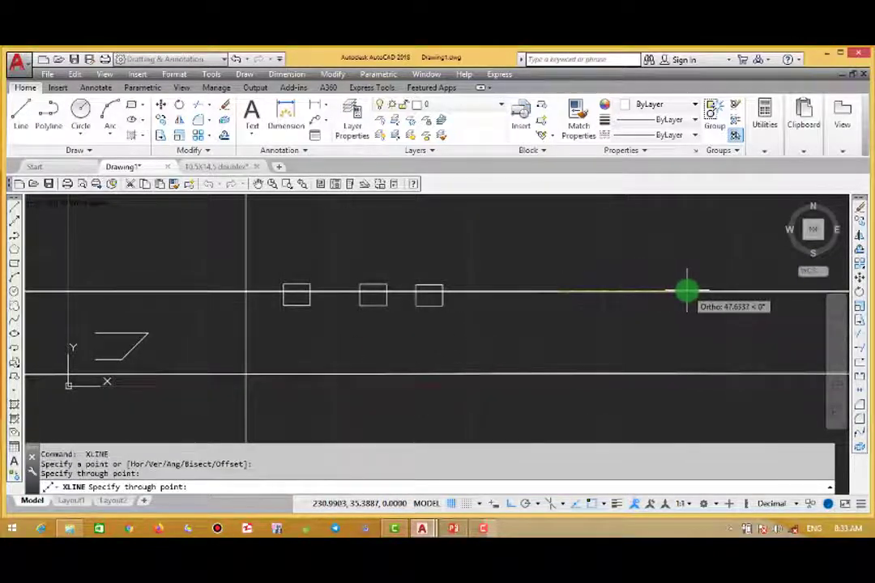
pyautogui.click(539, 256)
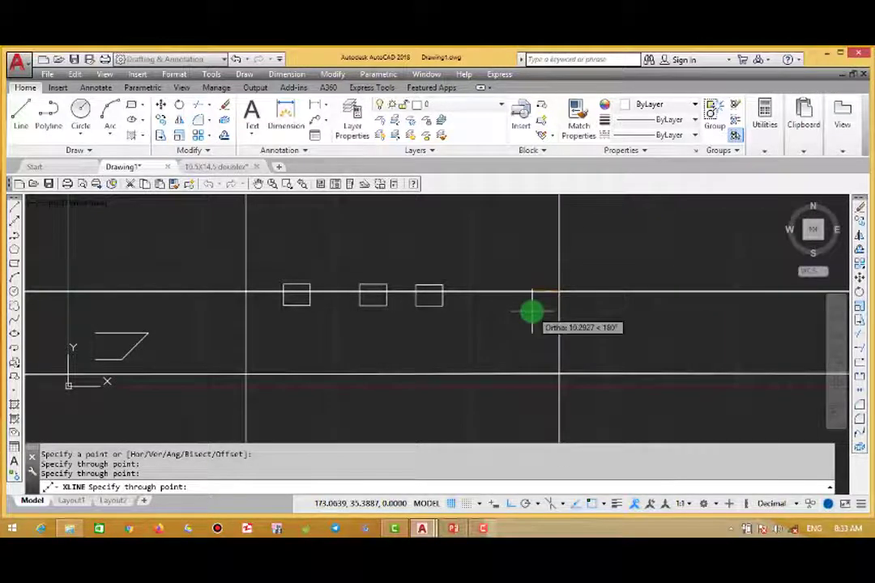
pyautogui.press('Escape')
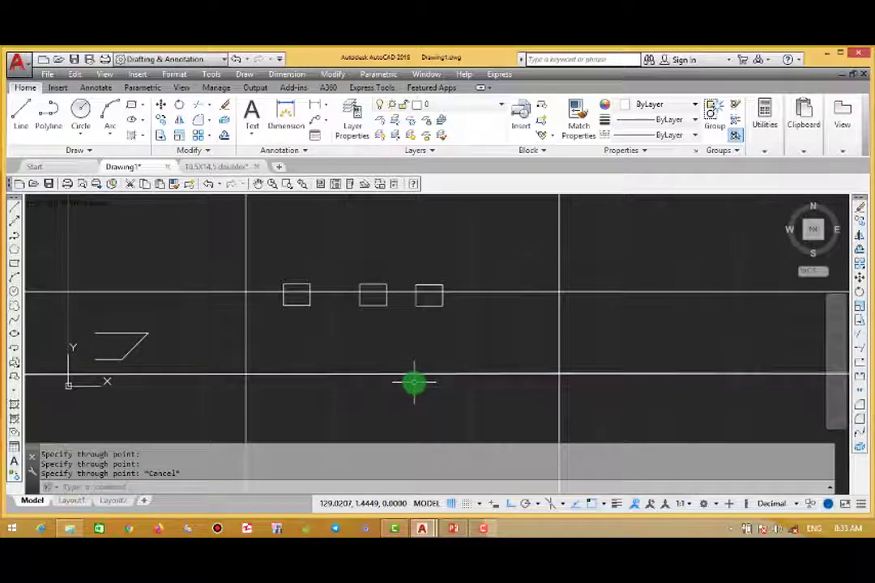
# Examine how far the construction lines extend at very distant zoom levels, and bring the rectangles back into view
pyautogui.scroll(-6, 413, 382)
pyautogui.scroll(-3, 413, 382)
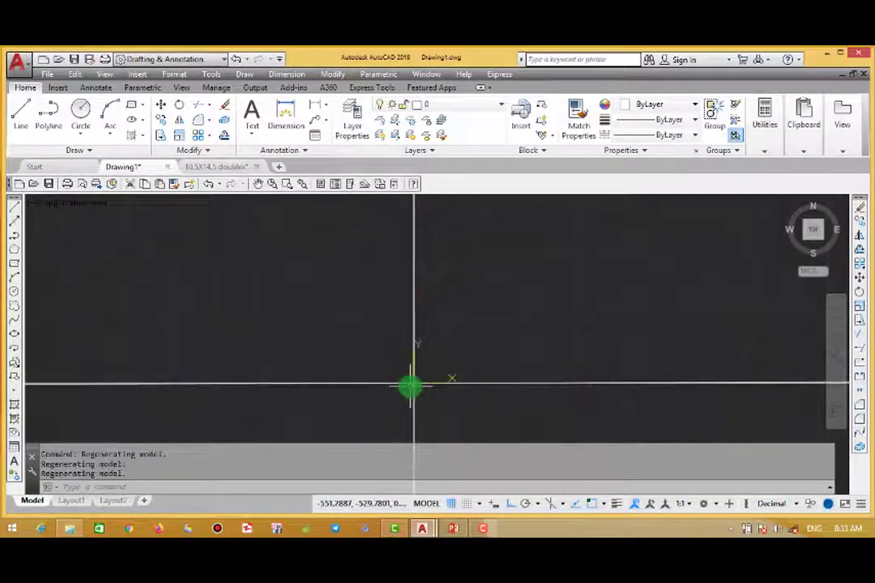
pyautogui.scroll(-8, 409, 387)
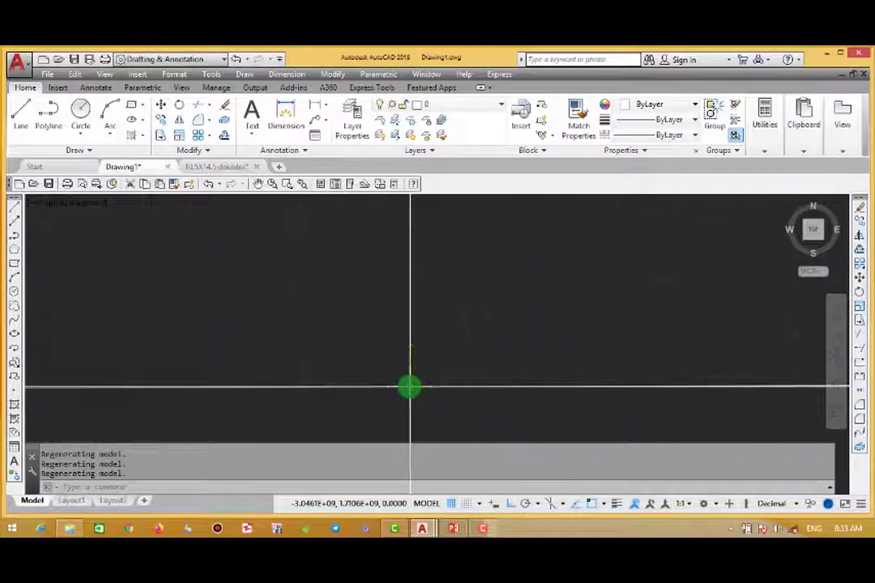
pyautogui.click(838, 365)
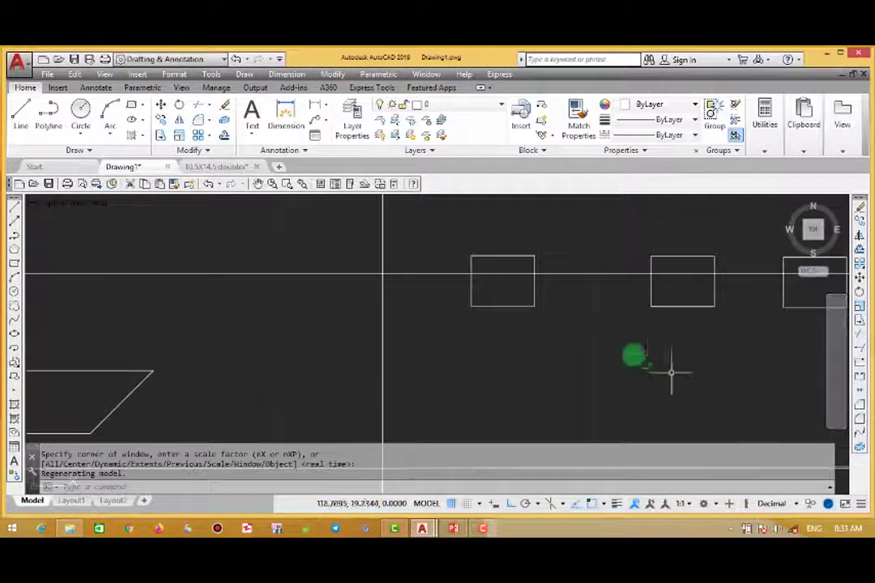
pyautogui.scroll(-3, 621, 346)
pyautogui.moveTo(619, 345); pyautogui.dragTo(564, 332, button='middle')
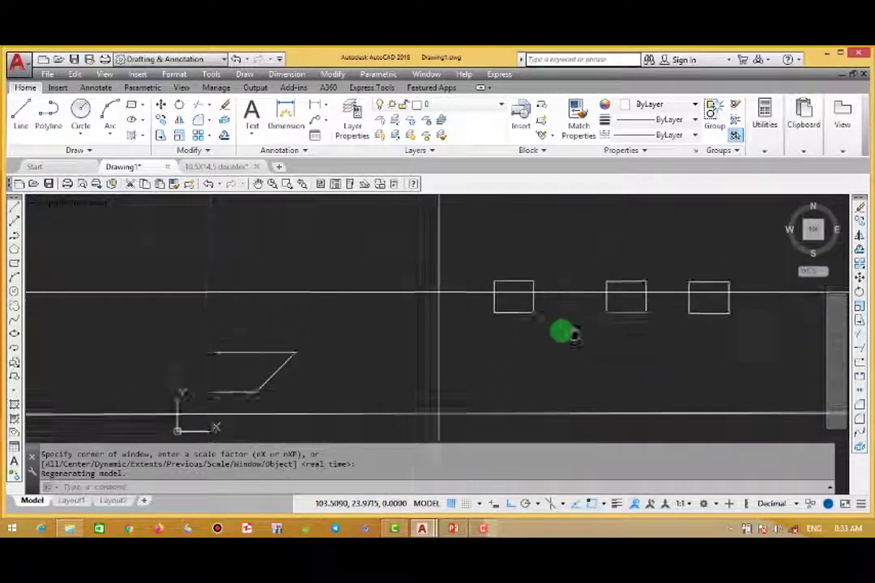
pyautogui.scroll(-3, 447, 357)
pyautogui.moveTo(443, 357); pyautogui.dragTo(363, 341, button='middle')
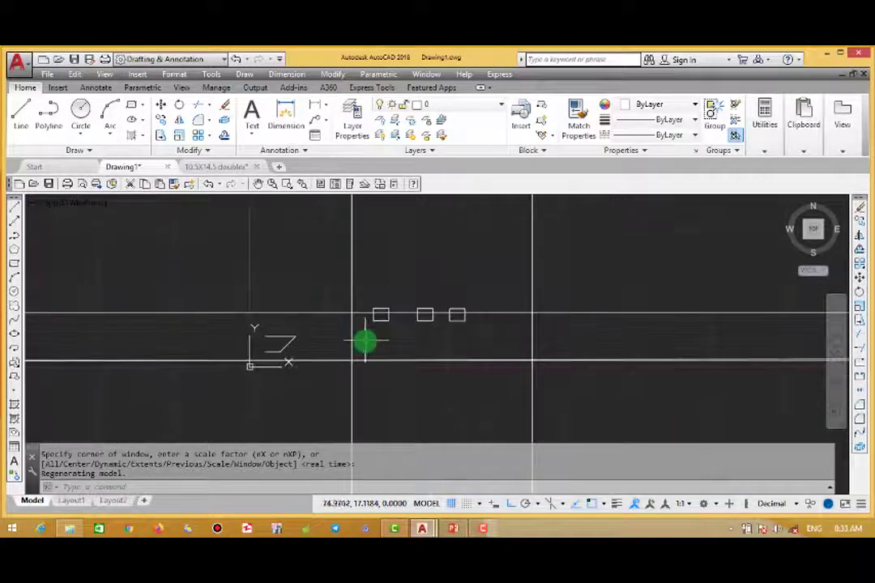
# Erase all the horizontal and vertical construction lines using crossing selections, keeping the rectangles and the open shape near the origin
pyautogui.click(575, 290)
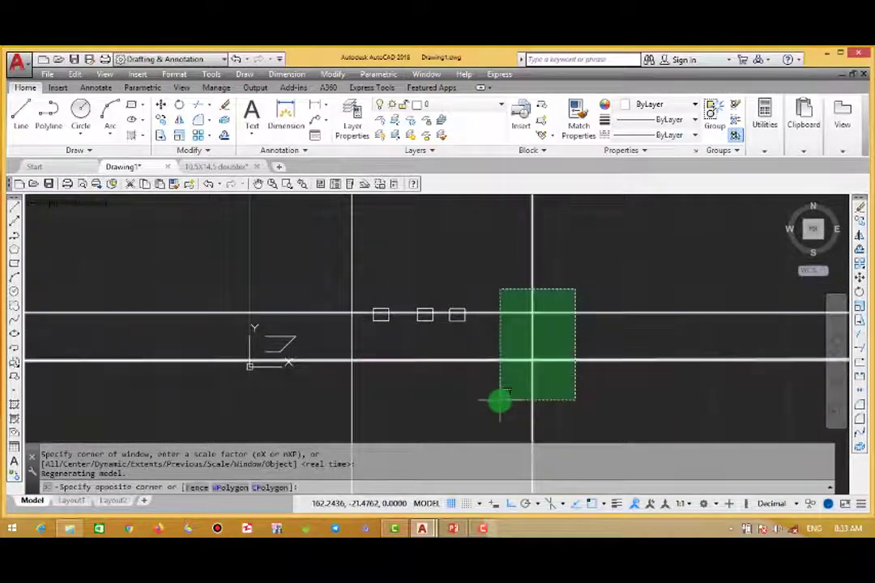
pyautogui.click(499, 400)
pyautogui.press('Delete')
pyautogui.click(361, 260)
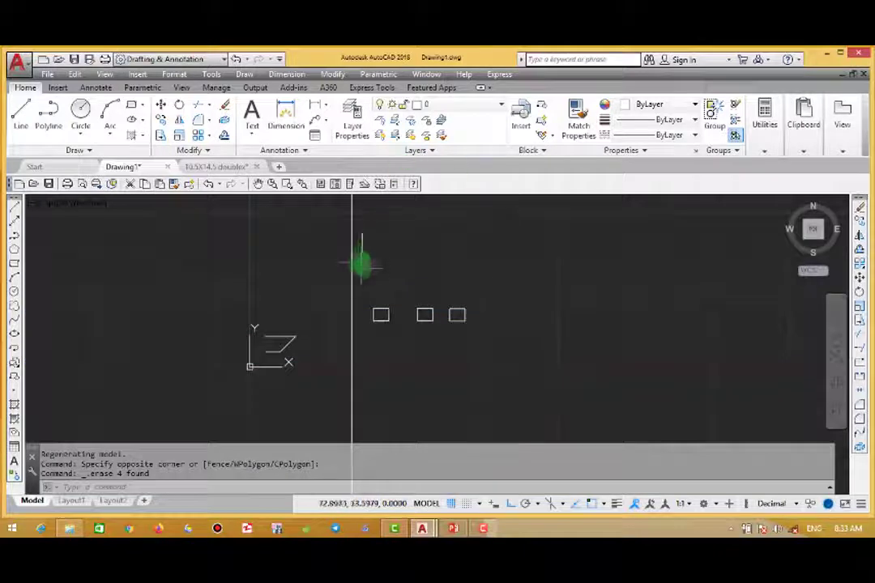
pyautogui.click(342, 279)
pyautogui.press('Delete')
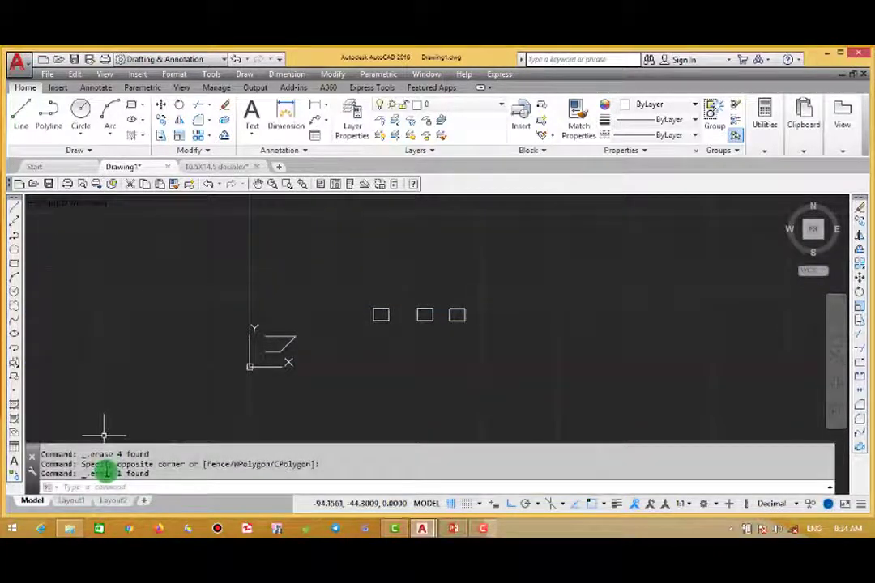
# Draw two horizontal construction lines with XLINE's Hor option, one above and one below the row of rectangles, and end the command
pyautogui.write('x')
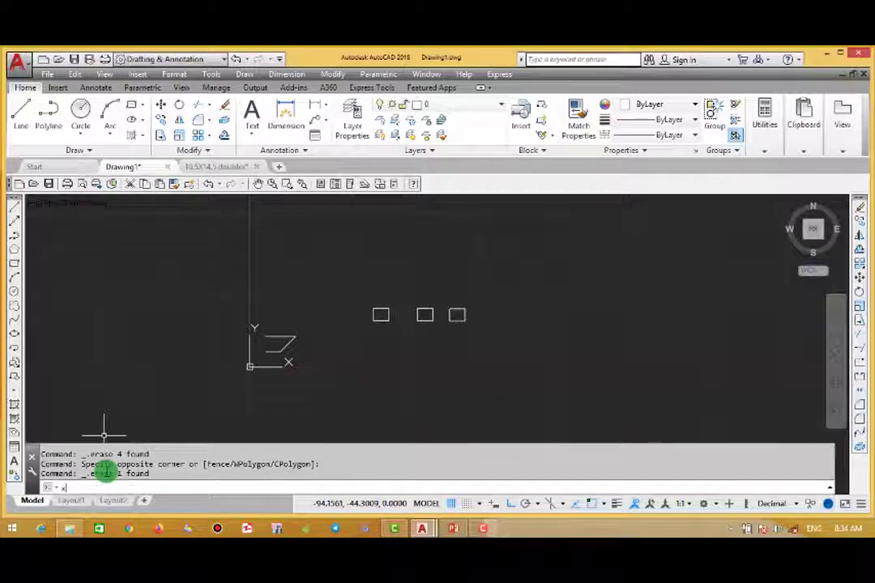
pyautogui.write('l')
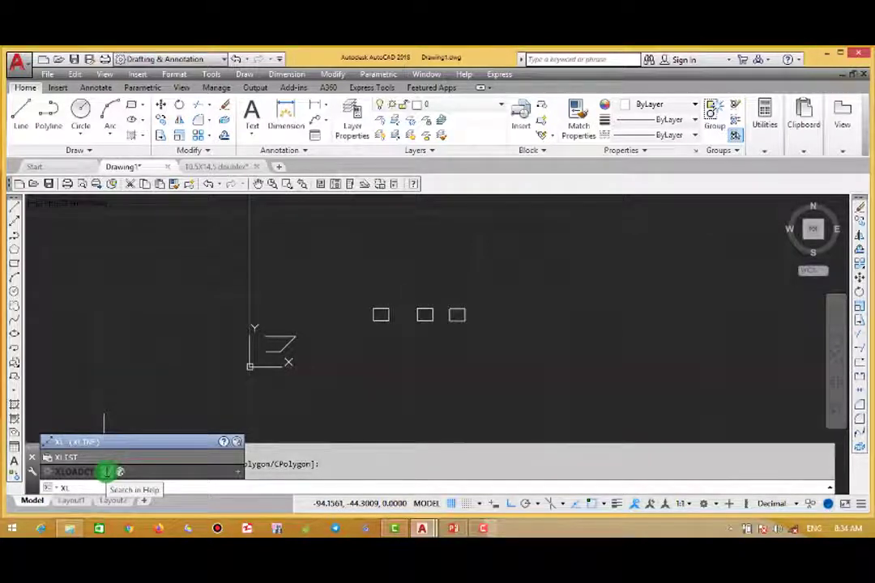
pyautogui.press('Return')
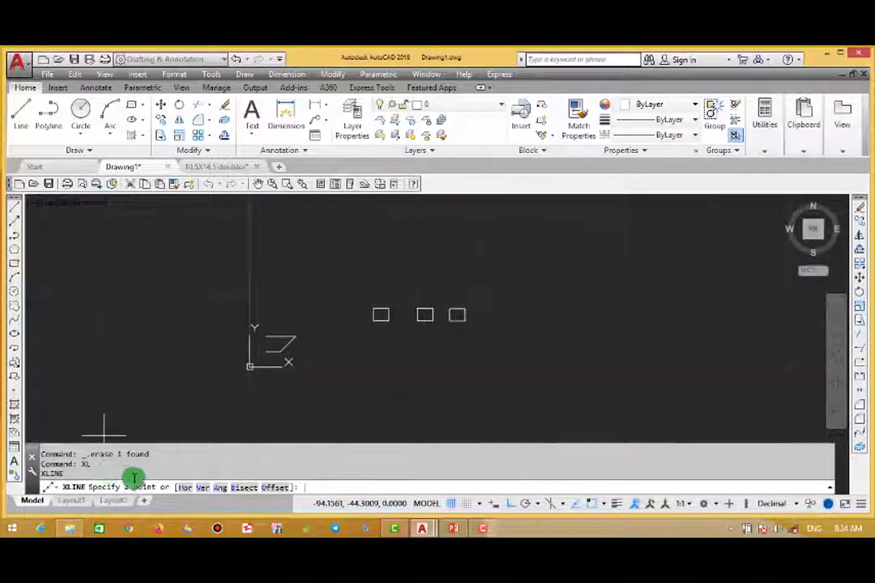
pyautogui.click(185, 489)
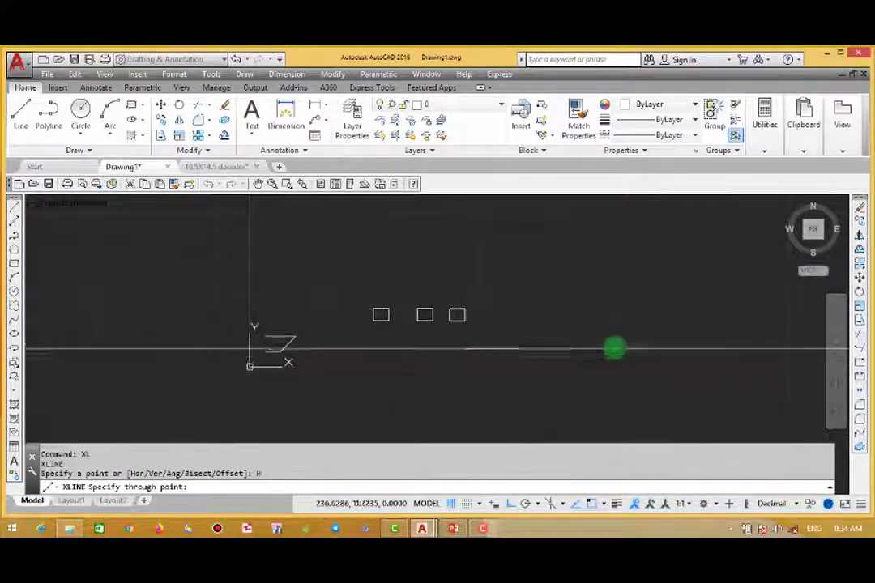
pyautogui.click(491, 263)
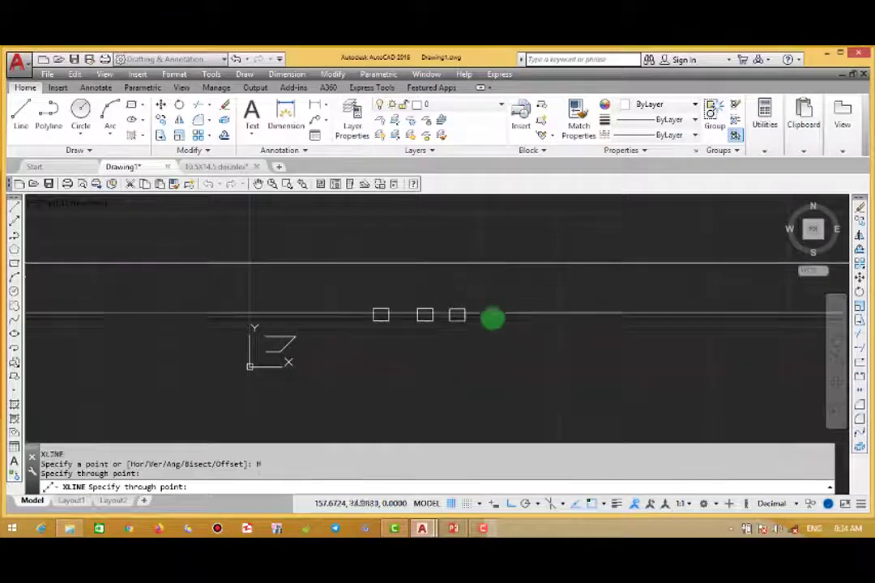
pyautogui.click(492, 362)
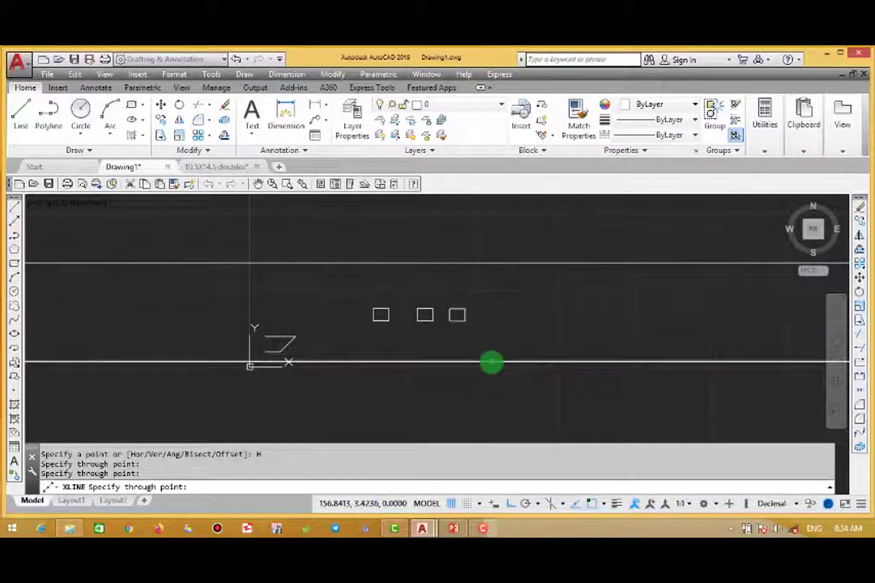
pyautogui.press('Escape')
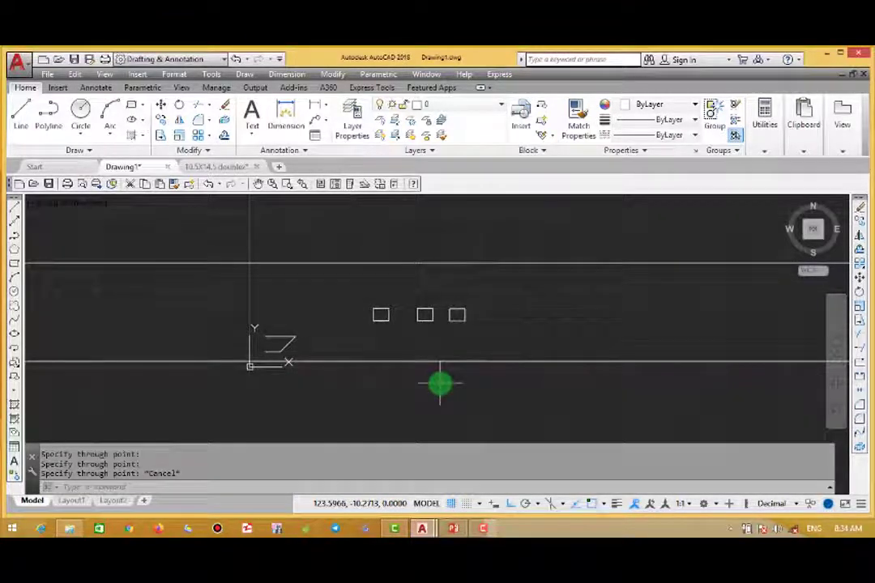
# Add six vertical construction lines at free positions across the drawing with XLINE's Ver option, and end the command
pyautogui.press('Return')
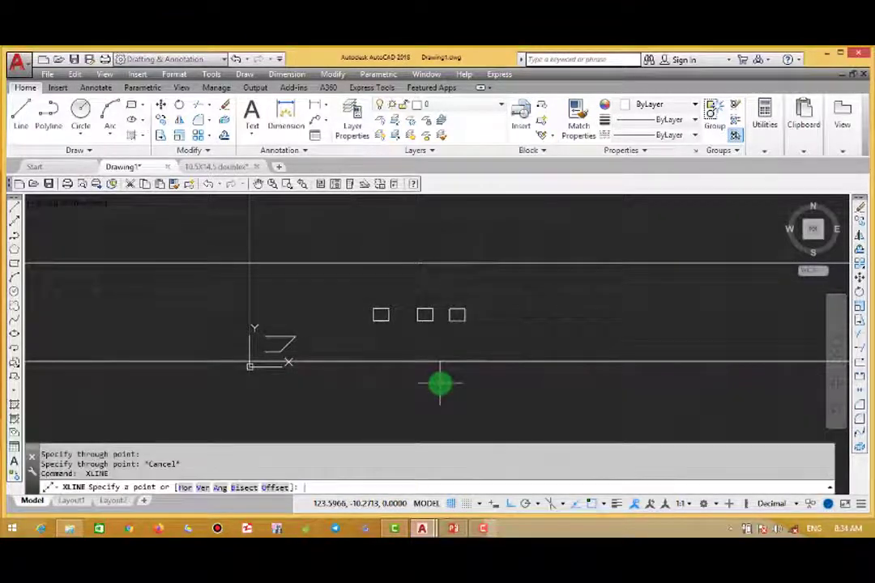
pyautogui.click(202, 488)
pyautogui.click(636, 377)
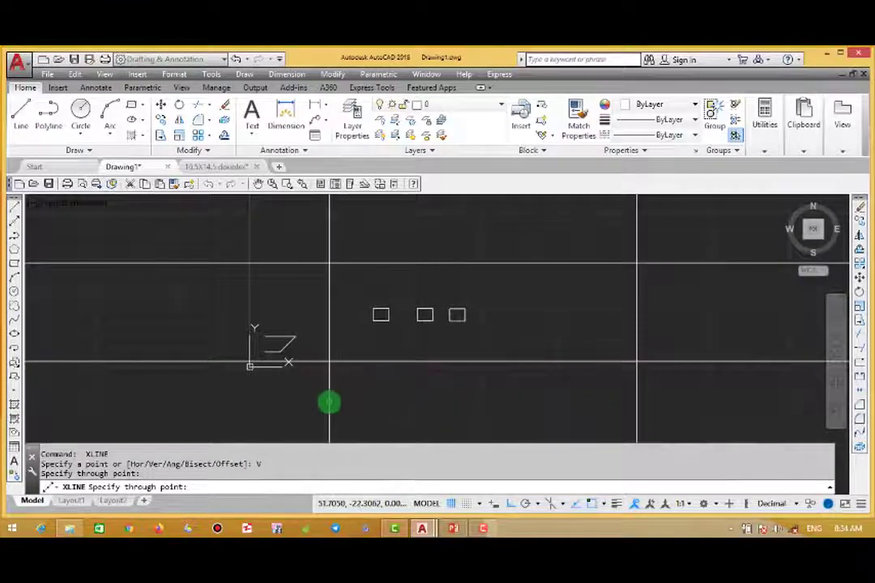
pyautogui.click(329, 403)
pyautogui.click(171, 408)
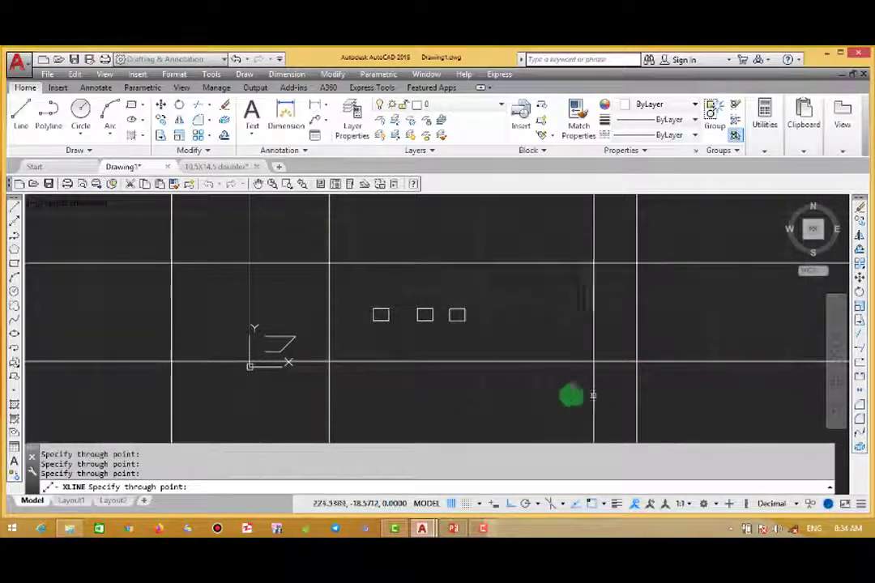
pyautogui.click(556, 392)
pyautogui.click(510, 396)
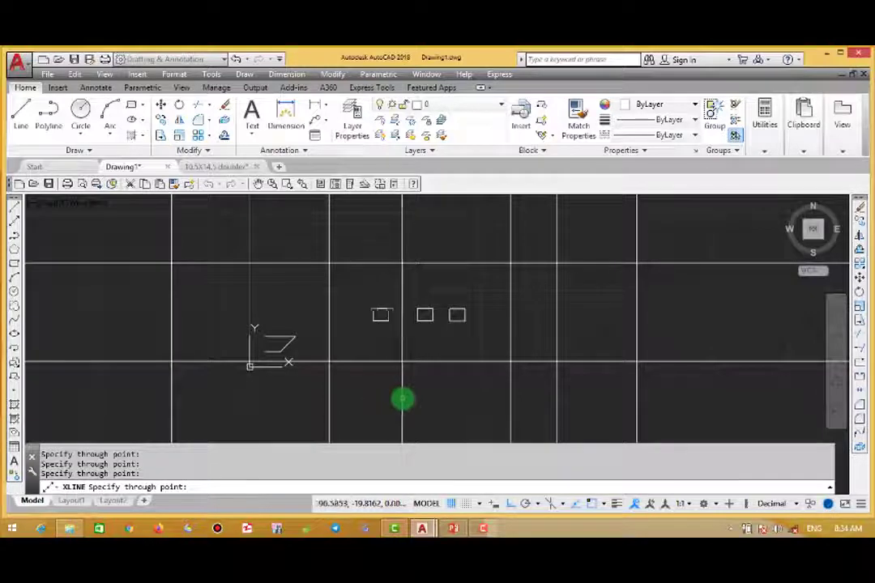
pyautogui.click(405, 402)
pyautogui.press('Escape')
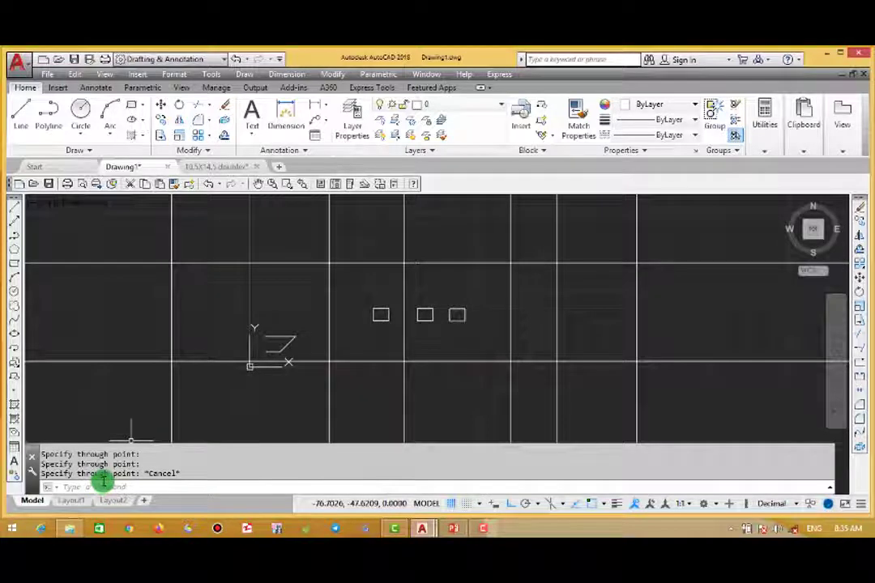
pyautogui.moveTo(198, 361)
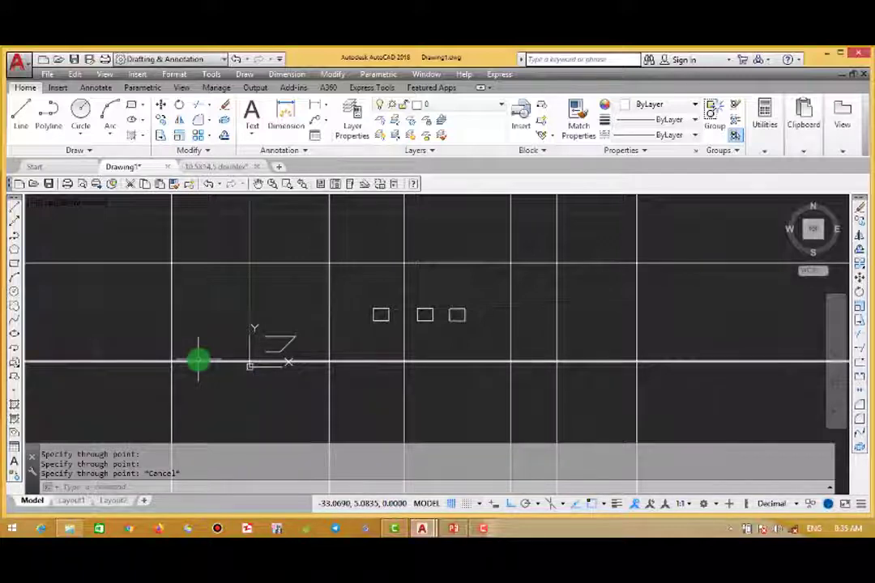
pyautogui.press('Return')
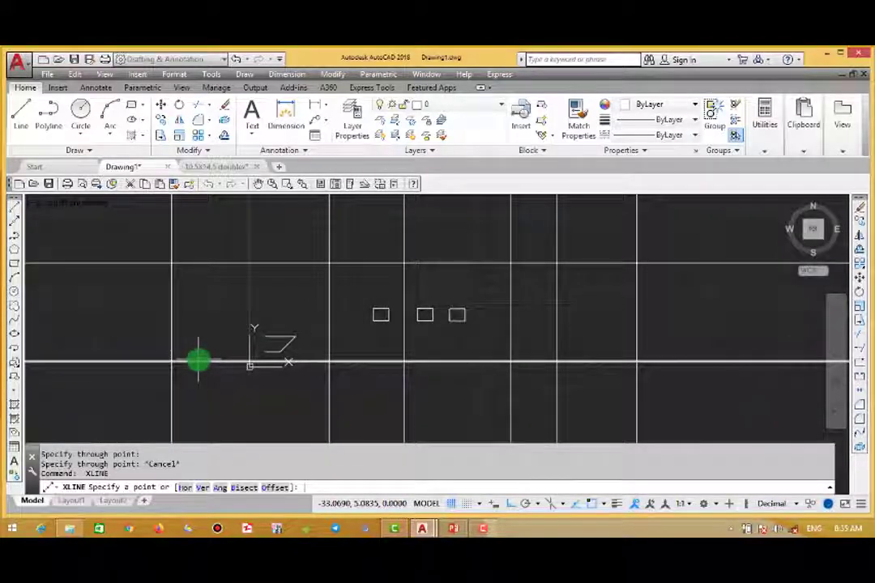
pyautogui.press('Escape')
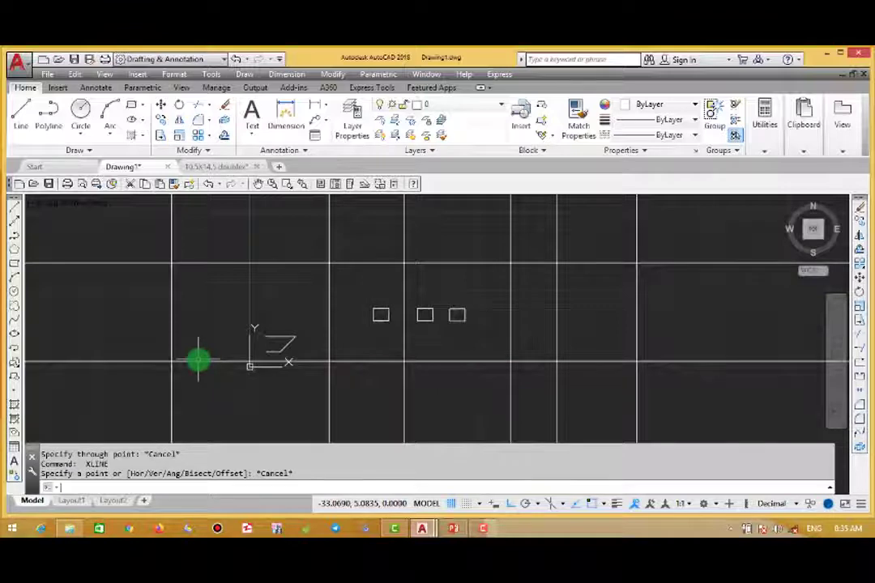
pyautogui.press('Return')
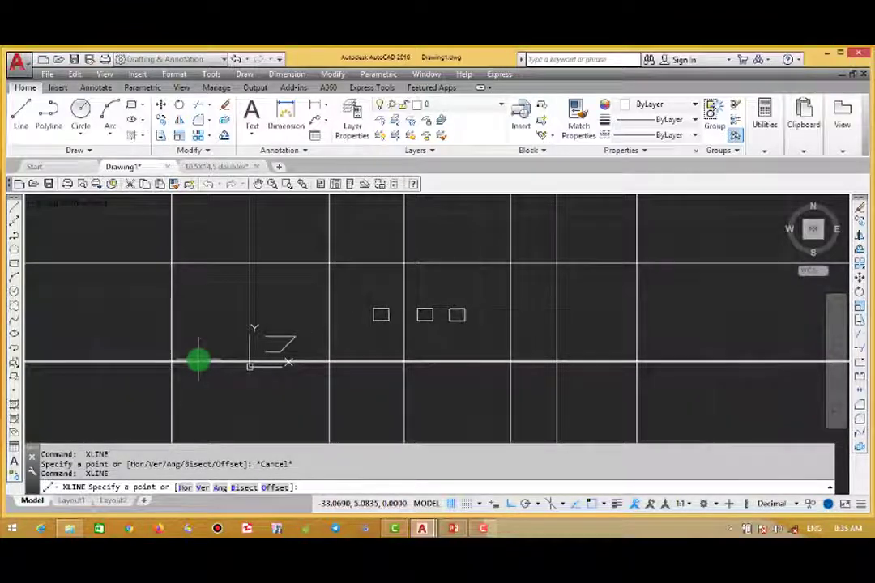
pyautogui.press('Escape')
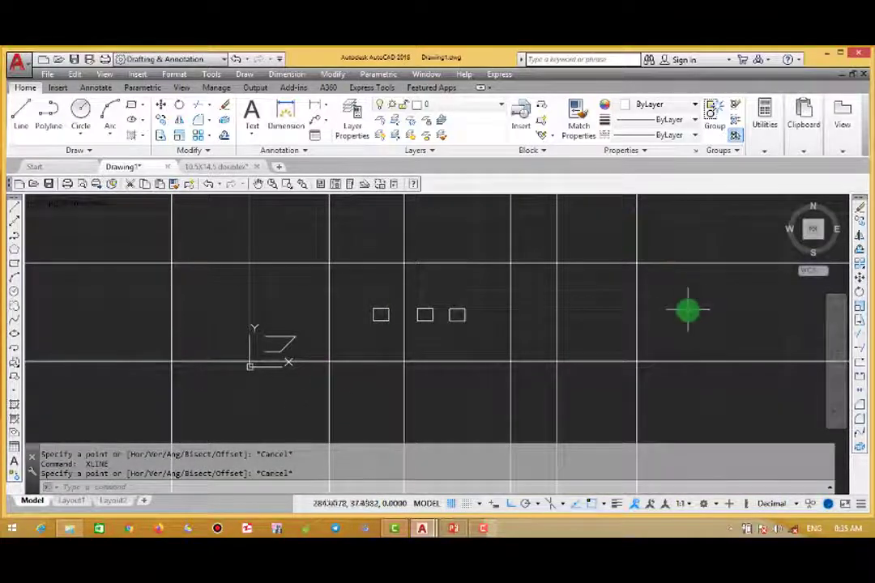
pyautogui.rightClick(680, 294)
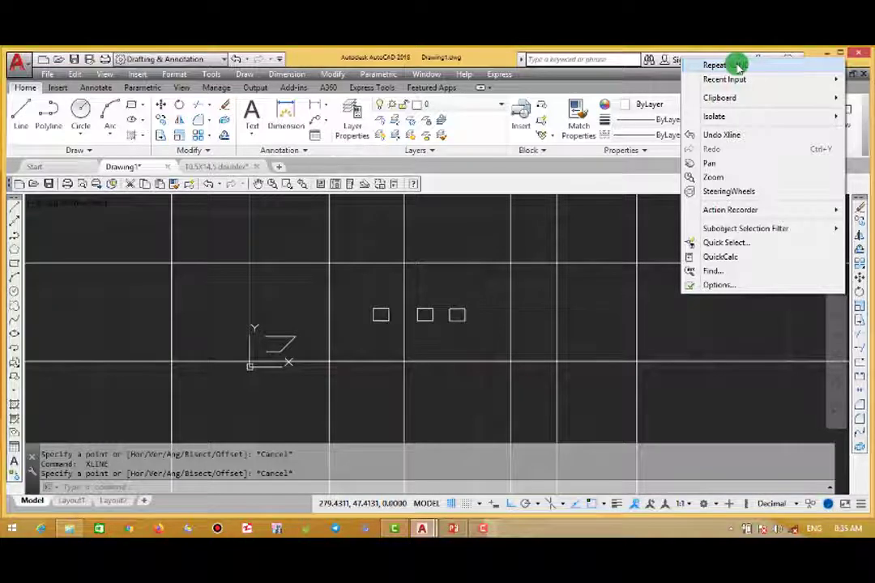
pyautogui.click(607, 358)
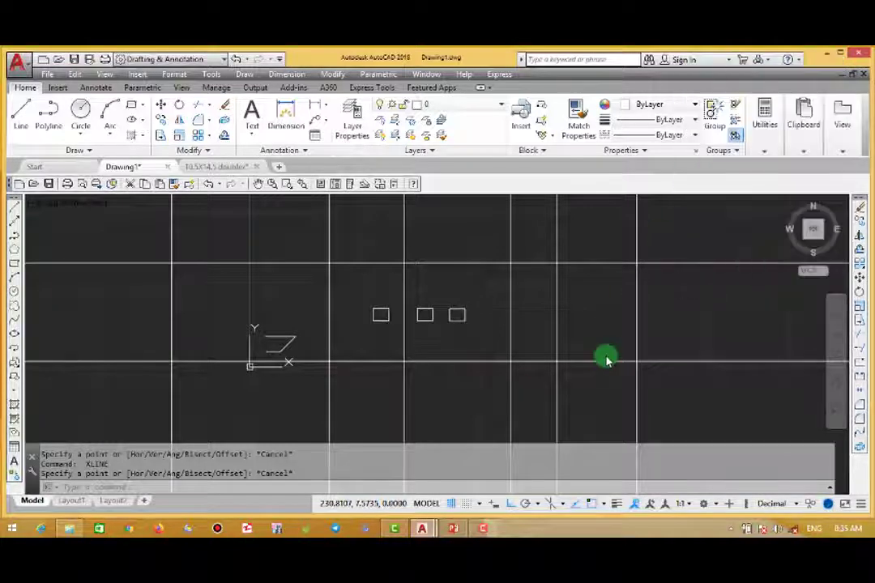
pyautogui.press('Escape')
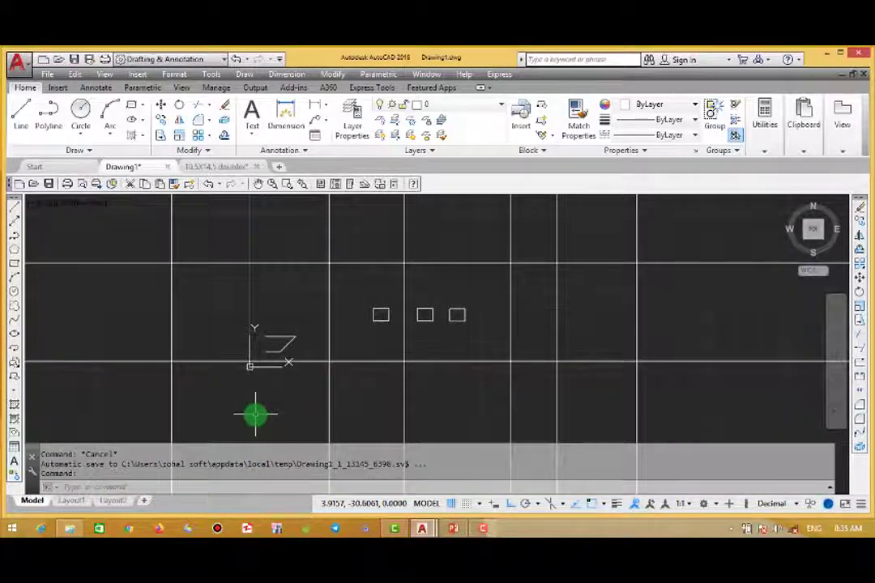
pyautogui.write('xl')
pyautogui.press('Return')
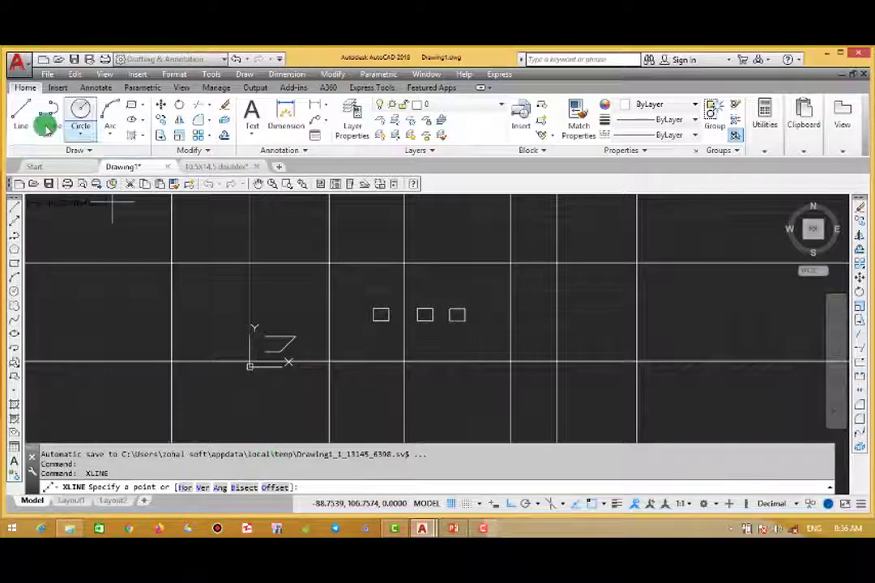
# Draw a horizontal line about 88.5 units long right of the construction lines, plus a slanted line up-left from its right end with Ortho off
pyautogui.click(22, 113)
pyautogui.click(667, 331)
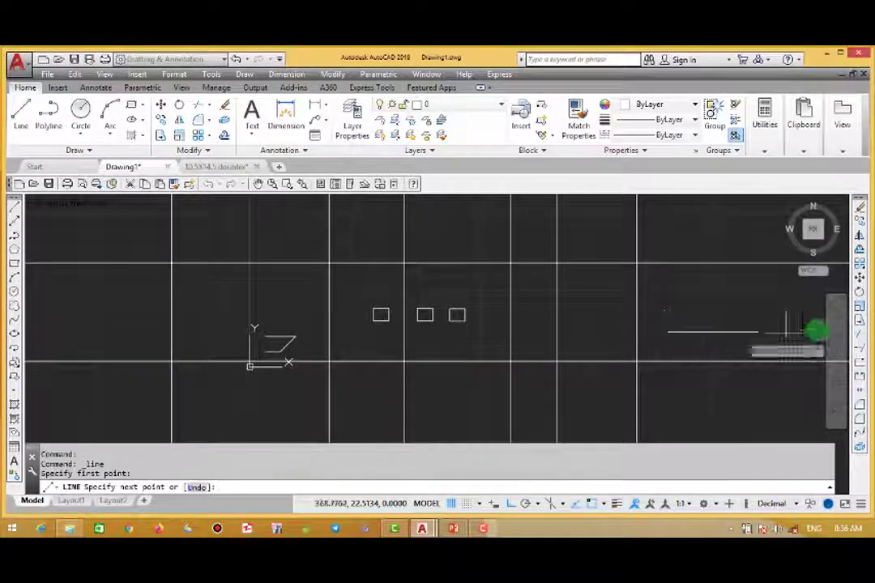
pyautogui.click(804, 331)
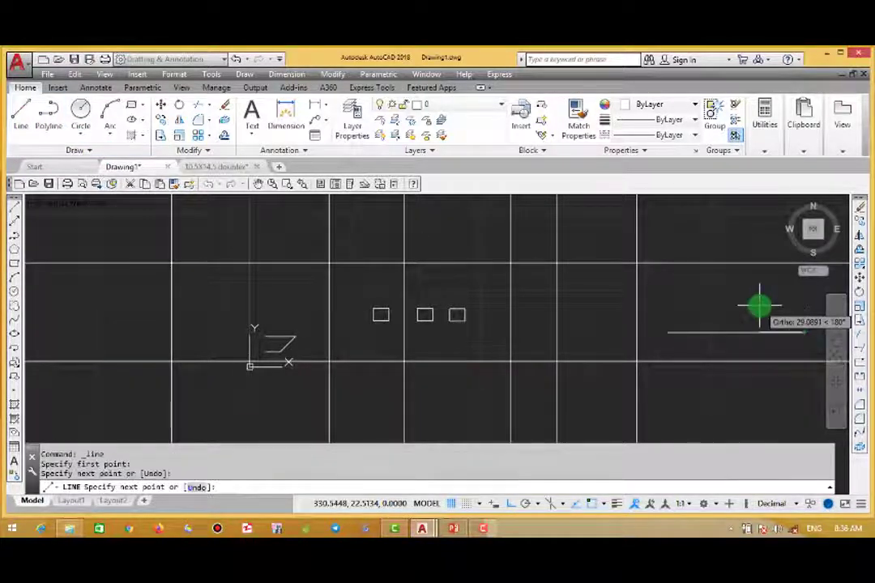
pyautogui.press('F8')
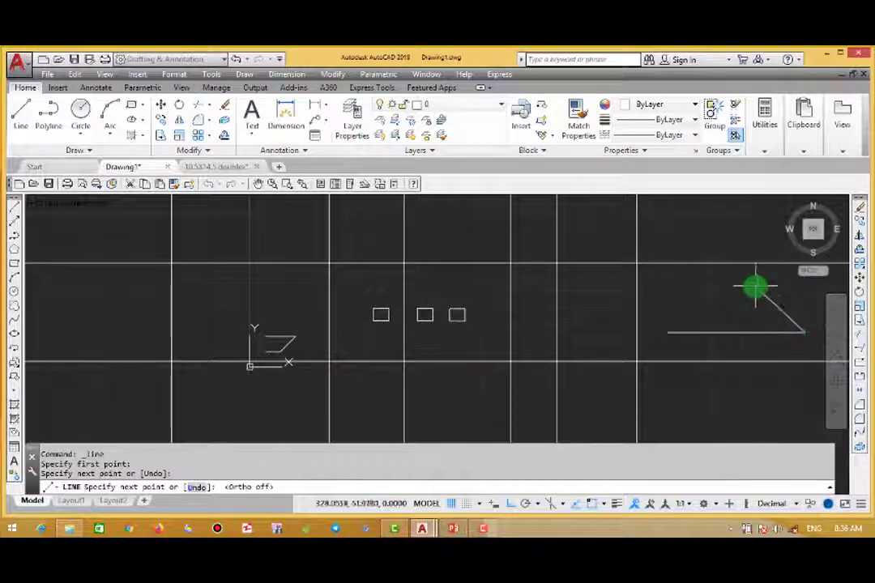
pyautogui.click(680, 281)
pyautogui.press('Escape')
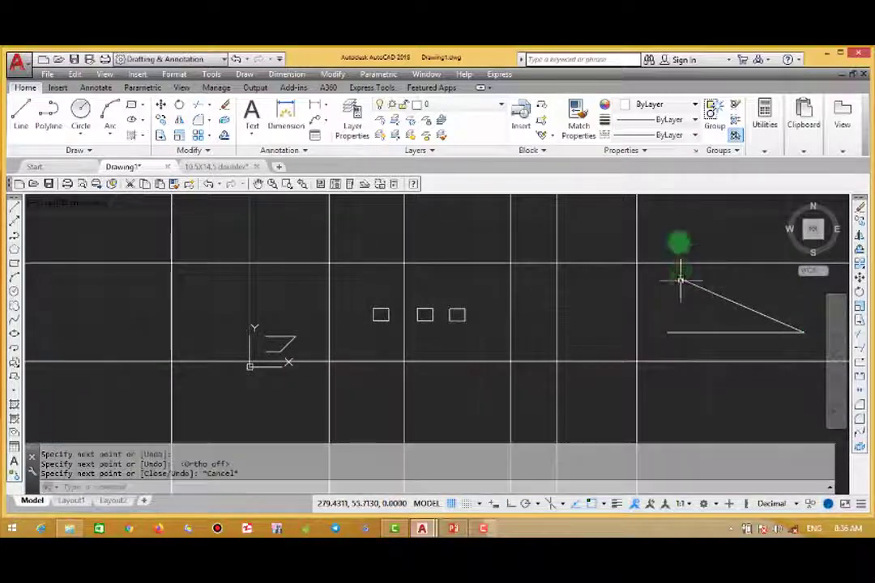
# Erase the six vertical and two horizontal construction lines with crossing selections, keeping the rectangles and the two-line open angle
pyautogui.click(677, 215)
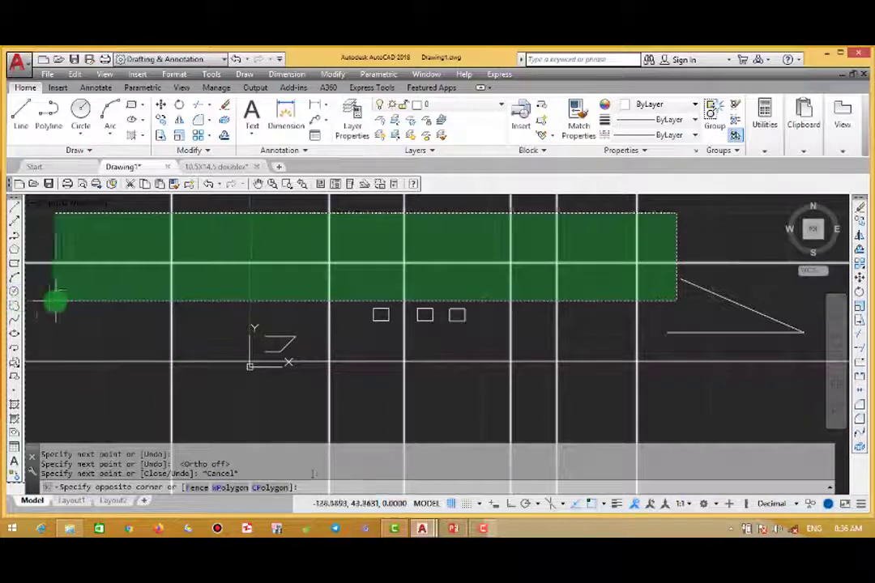
pyautogui.click(55, 299)
pyautogui.press('Delete')
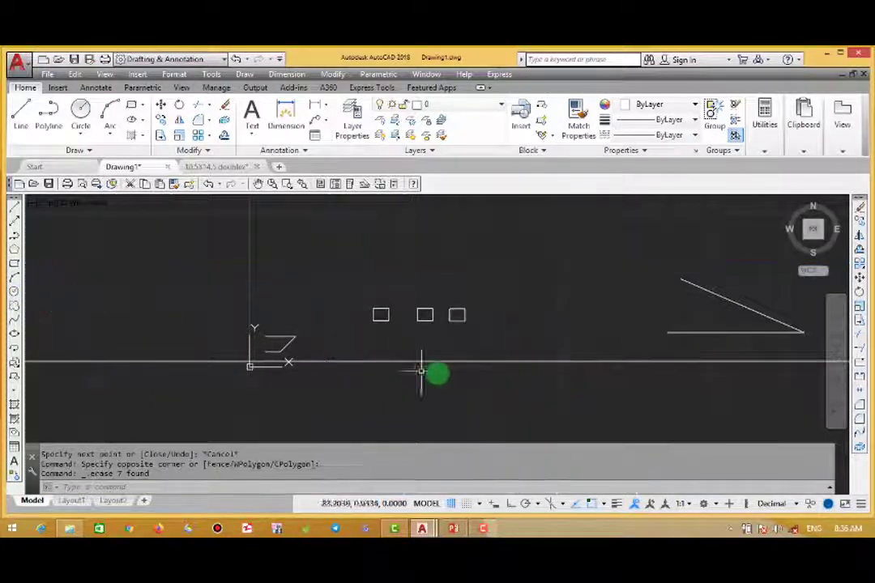
pyautogui.click(445, 350)
pyautogui.click(379, 414)
pyautogui.press('Delete')
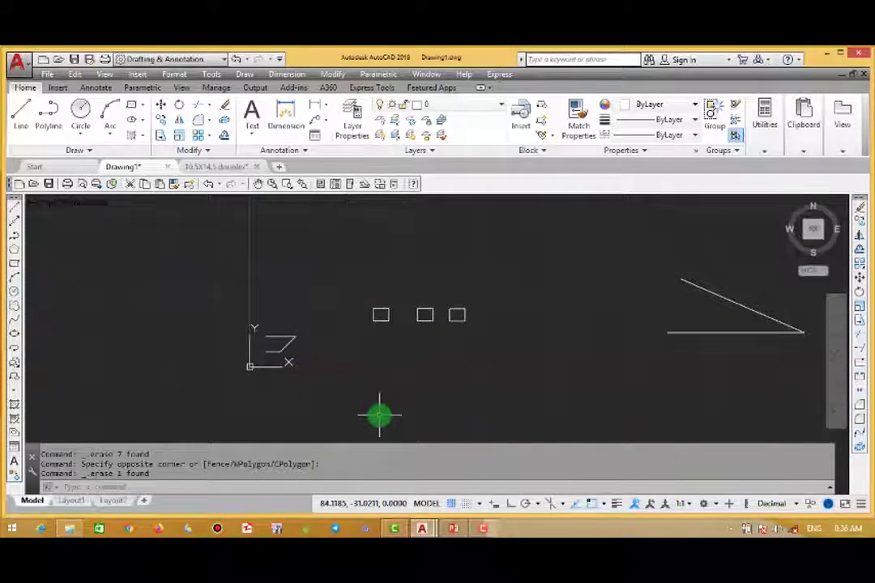
# Draw a construction line bisecting the open angle with XLINE's Bisect option, using the shared corner as vertex and the two free line ends
pyautogui.moveTo(551, 315); pyautogui.dragTo(301, 297, button='middle')
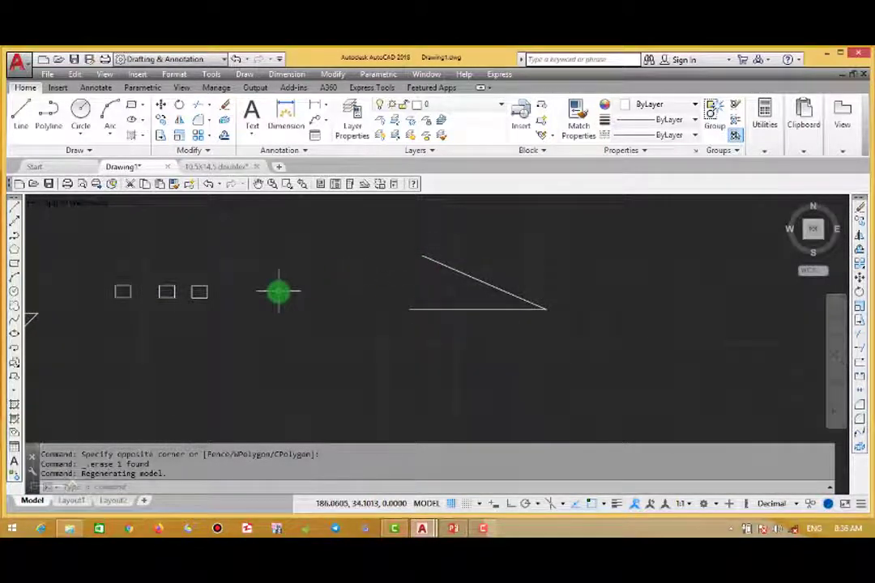
pyautogui.write('xl')
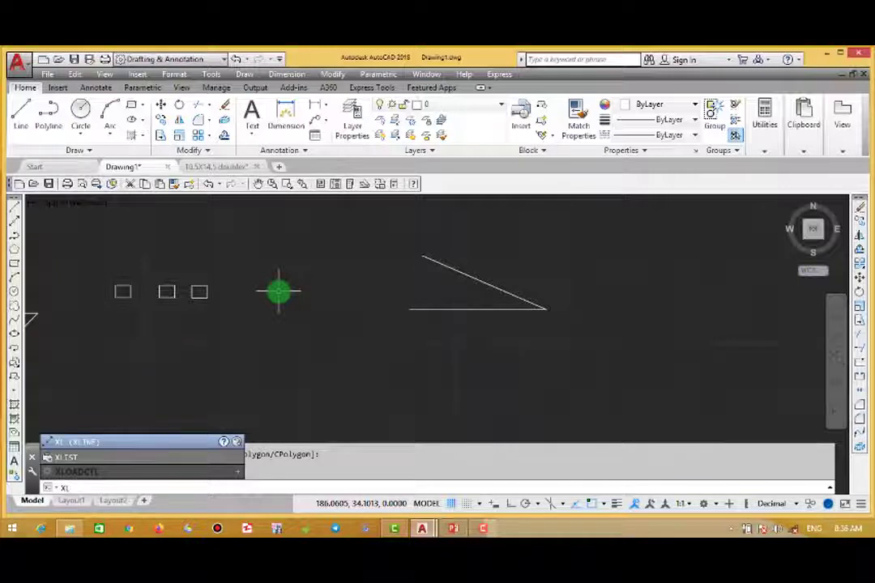
pyautogui.press('Return')
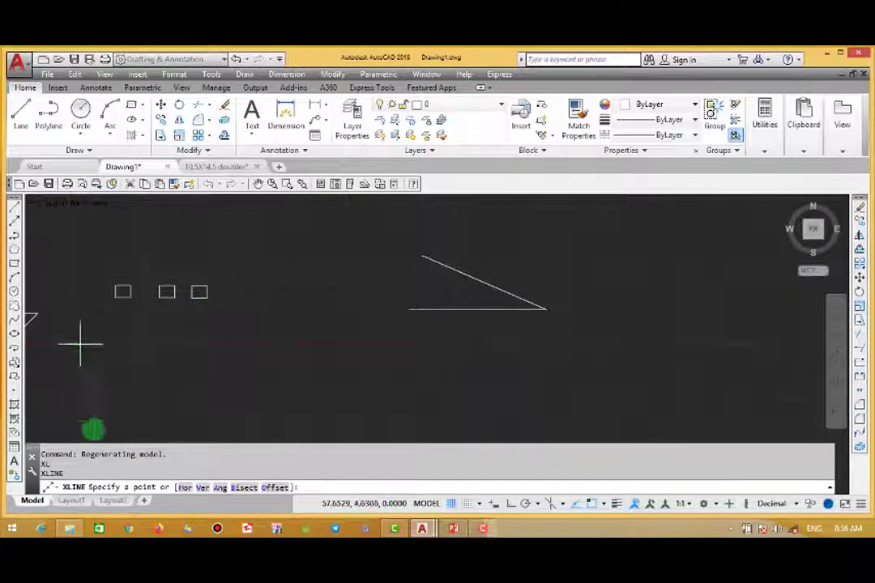
pyautogui.click(243, 488)
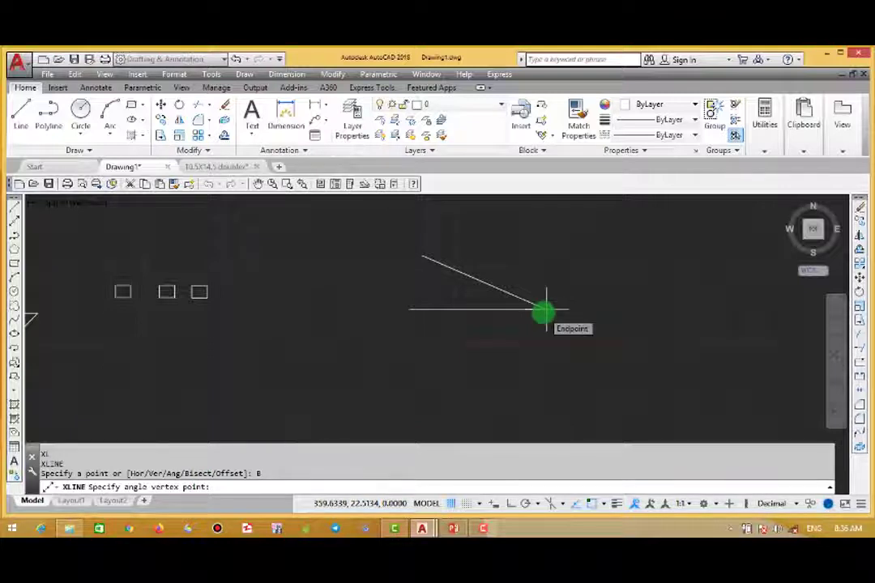
pyautogui.click(544, 311)
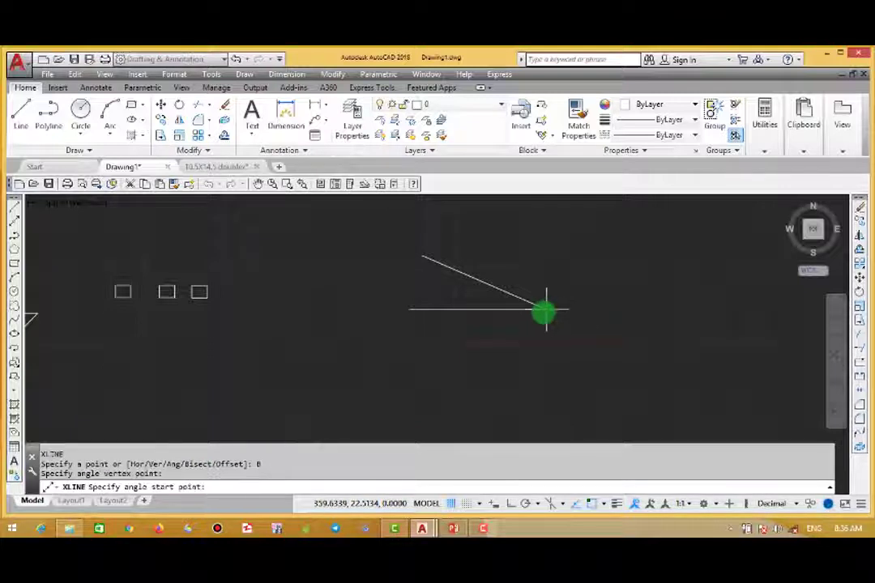
pyautogui.click(409, 311)
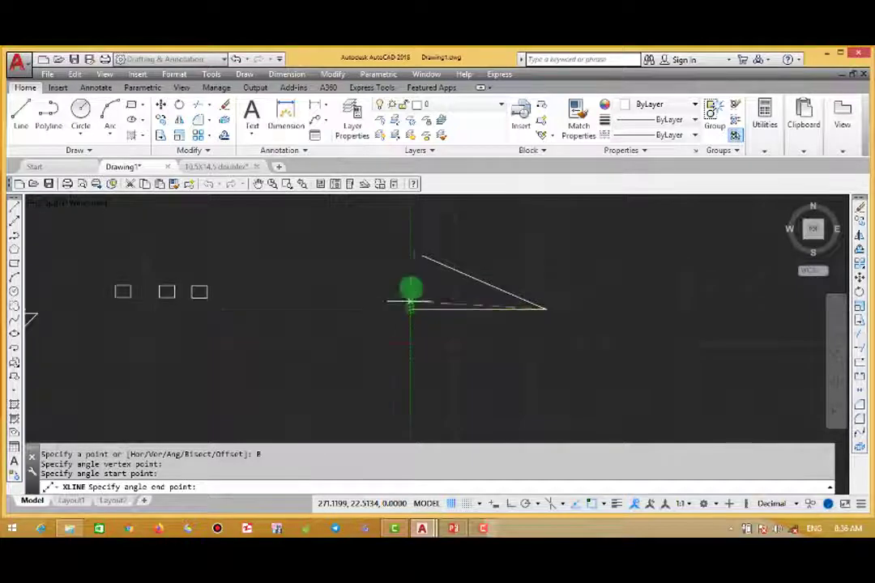
pyautogui.click(421, 256)
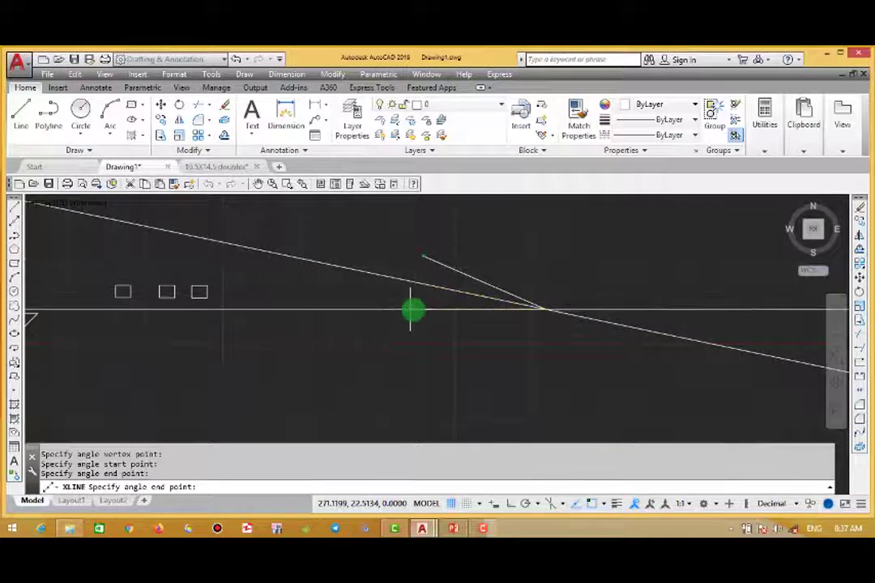
# Add two more Bisect construction lines through the same vertex, one along the horizontal line and one between it and the first bisector
pyautogui.click(412, 310)
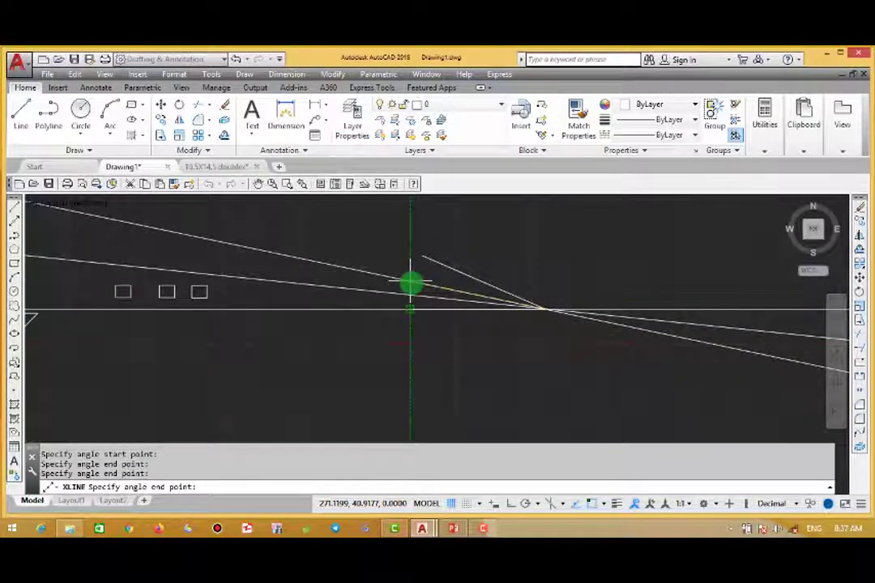
pyautogui.click(411, 283)
pyautogui.press('Escape')
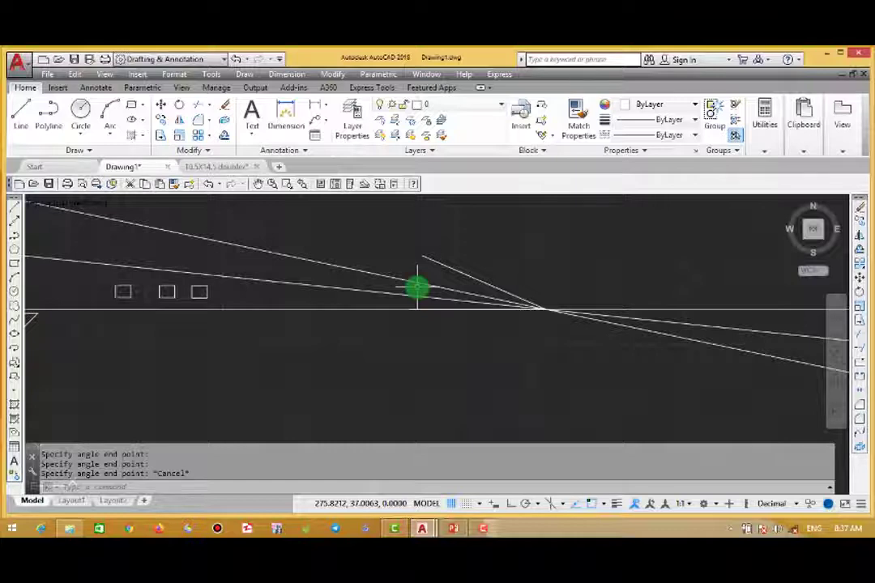
# Create parallel construction lines 10 units to each side of the slanted line with XLINE's Offset option
pyautogui.press('Return')
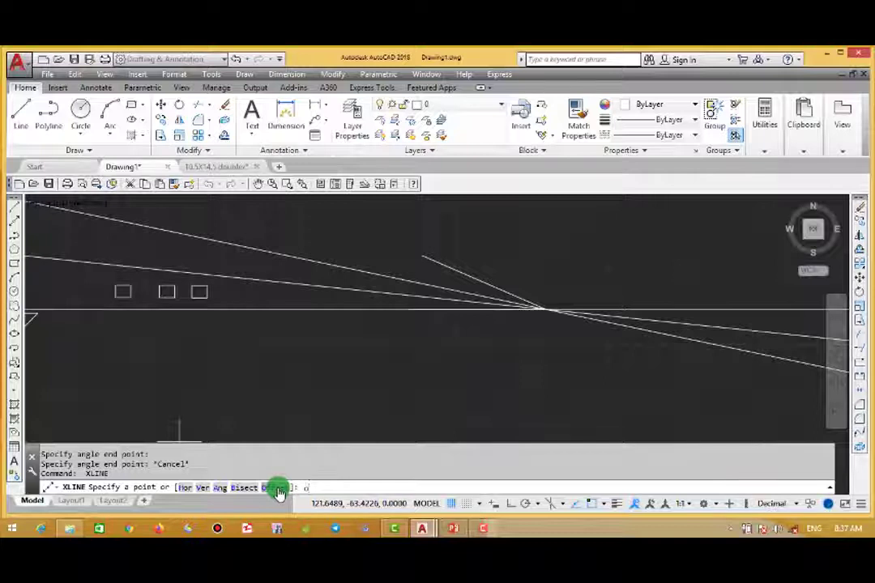
pyautogui.press('Return')
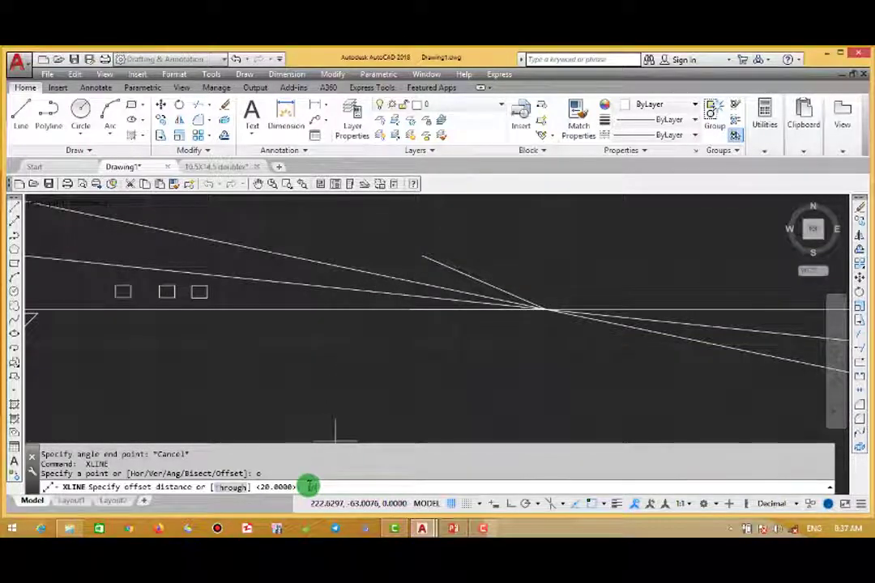
pyautogui.write('10')
pyautogui.press('Return')
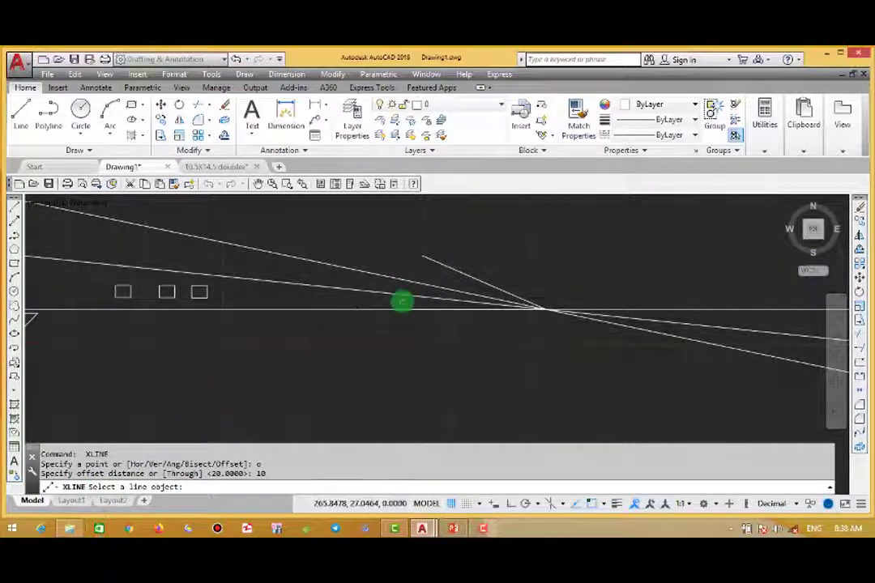
pyautogui.click(450, 267)
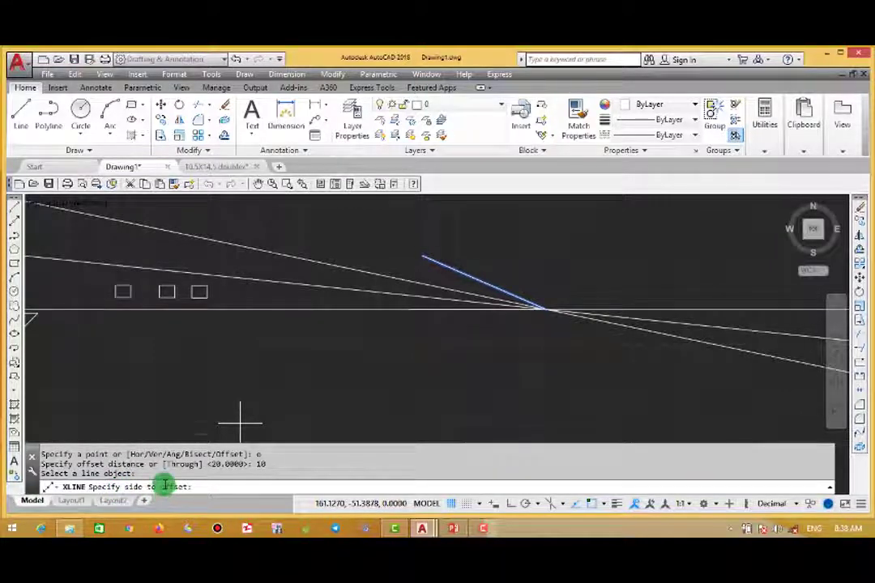
pyautogui.click(476, 246)
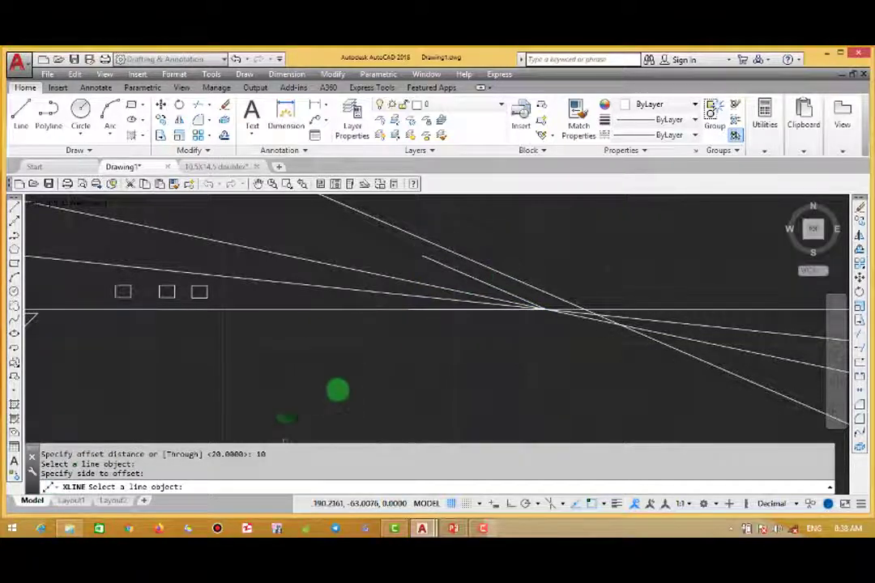
pyautogui.click(445, 267)
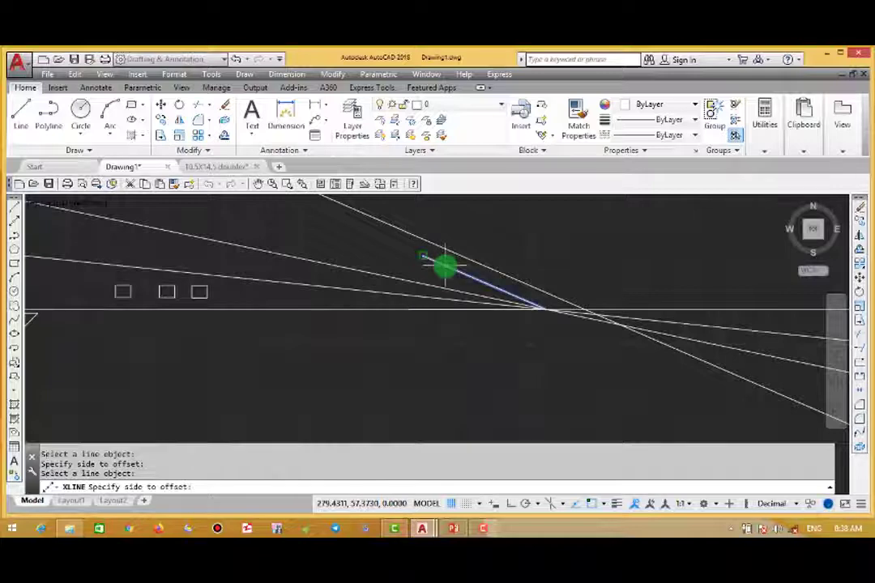
pyautogui.click(437, 359)
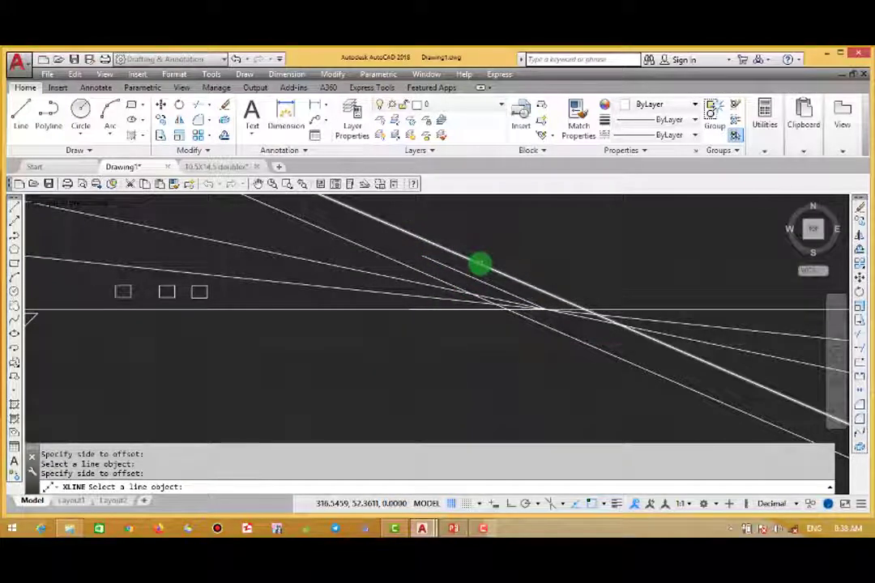
# Add three more 10-unit offset construction lines, each above the previous outermost one, and end the command
pyautogui.click(479, 263)
pyautogui.click(505, 241)
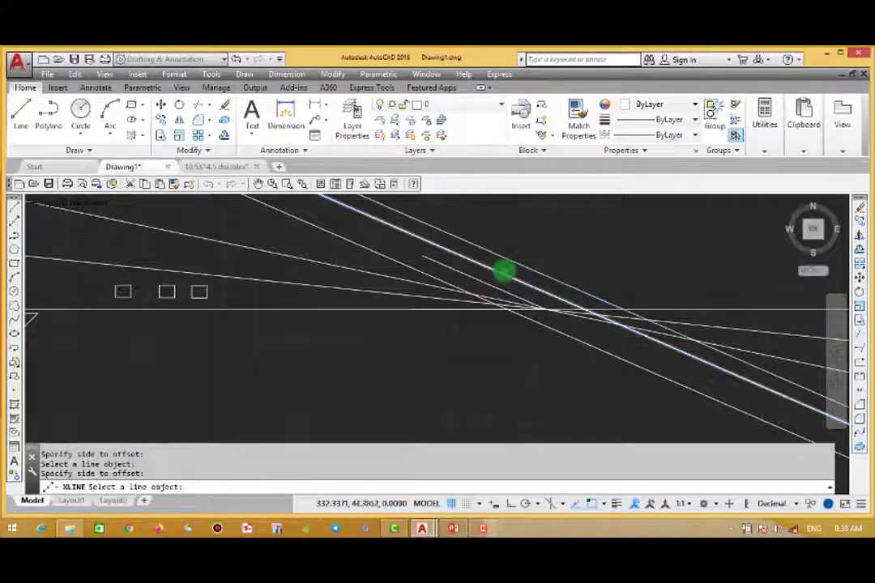
pyautogui.click(504, 257)
pyautogui.click(519, 238)
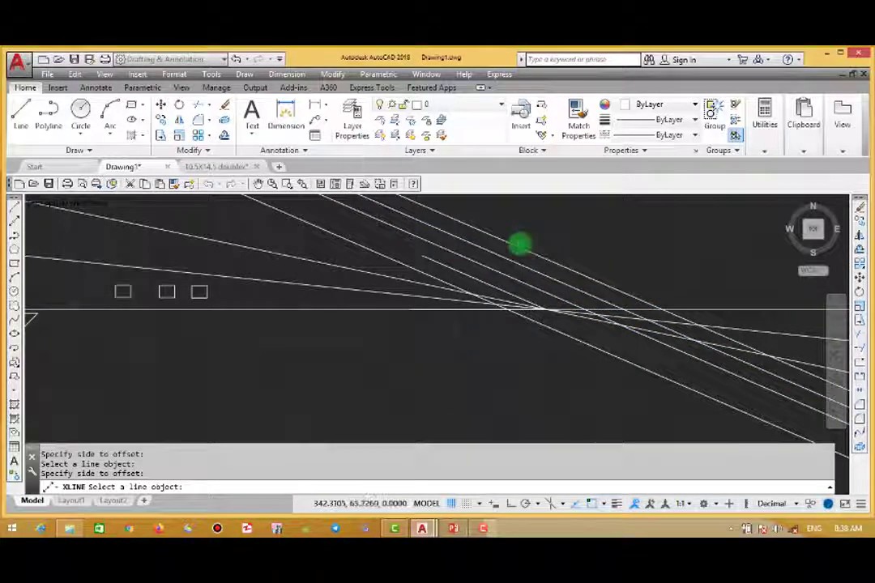
pyautogui.click(519, 244)
pyautogui.click(524, 233)
pyautogui.press('Escape')
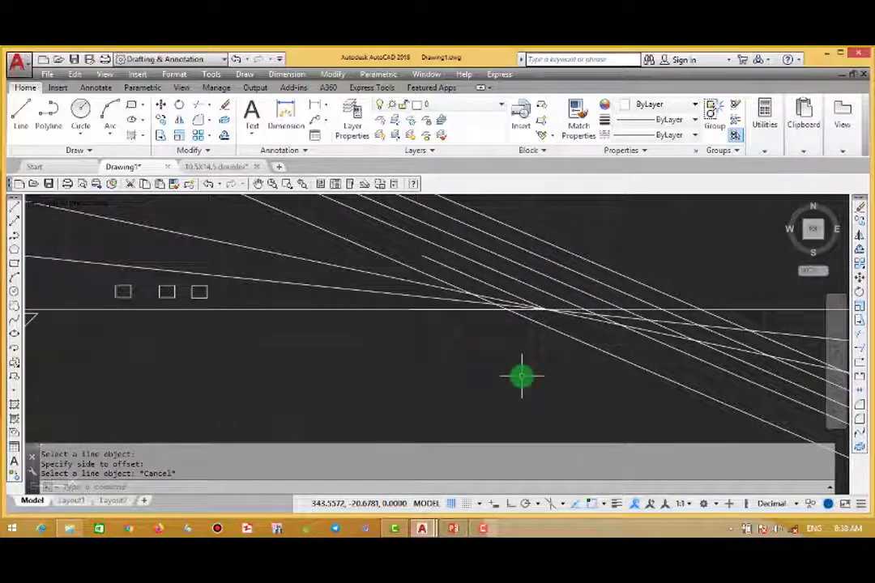
# Draw seven rays from one start point in the empty area above the construction lines, fanning out in different directions
pyautogui.scroll(-5, 521, 376)
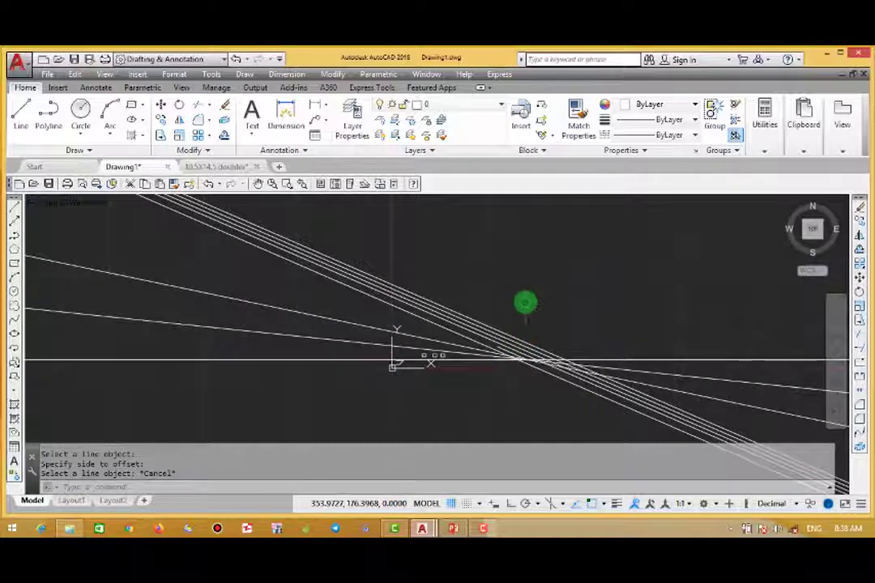
pyautogui.moveTo(525, 302); pyautogui.dragTo(329, 390, button='middle')
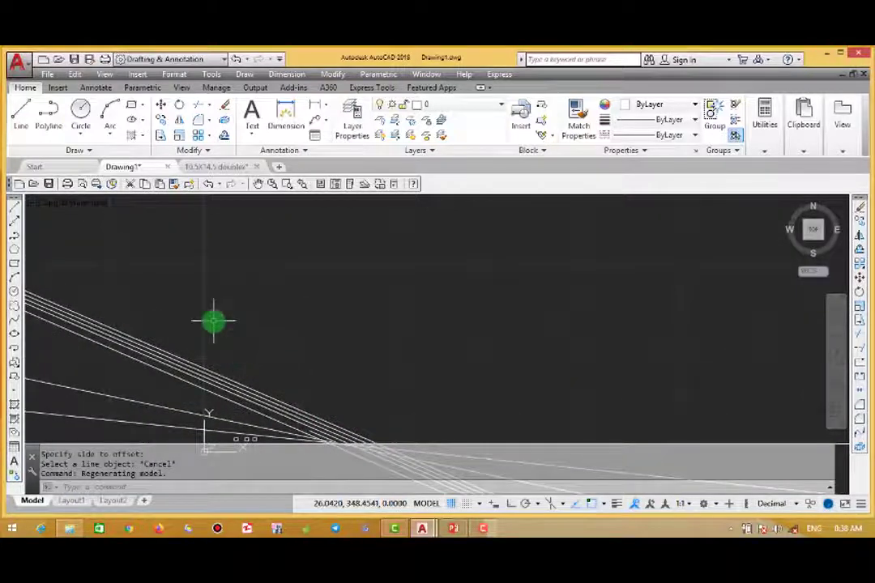
pyautogui.click(48, 150)
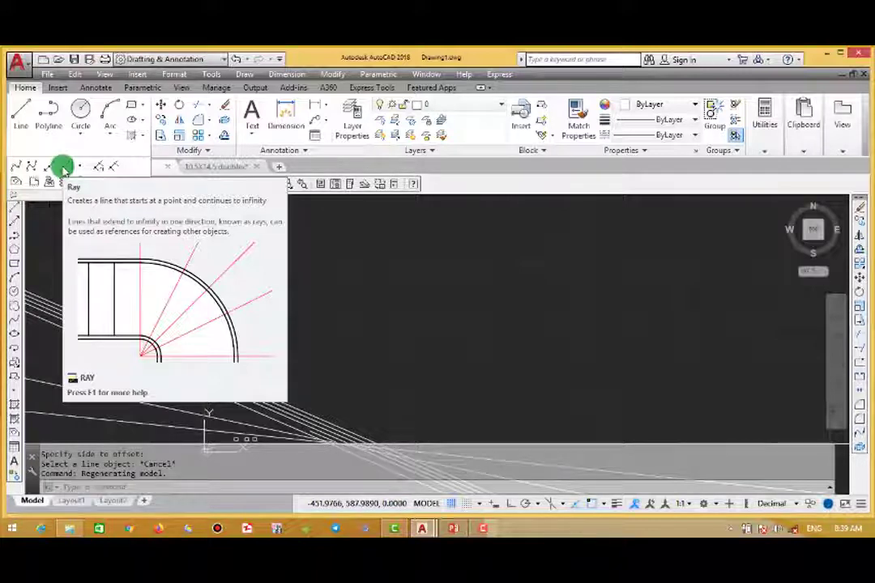
pyautogui.click(64, 168)
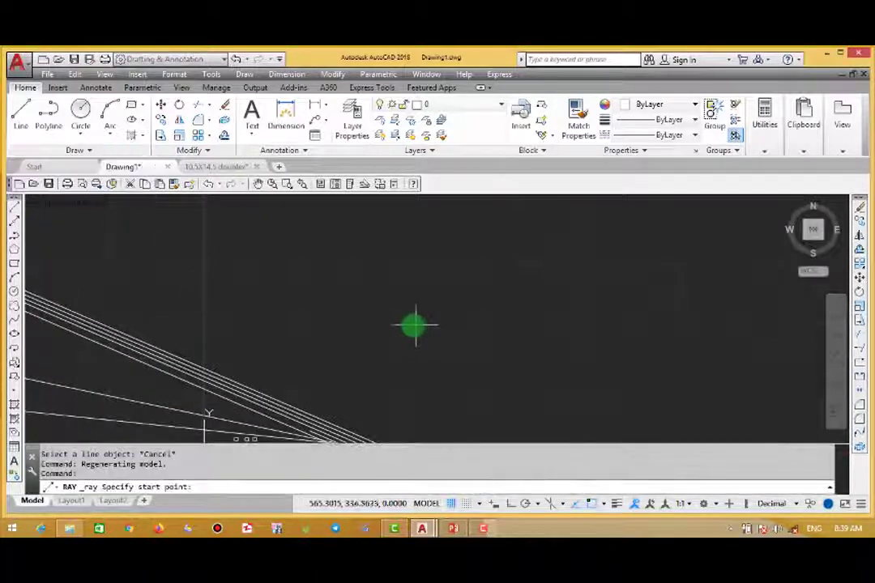
pyautogui.click(395, 326)
pyautogui.click(571, 277)
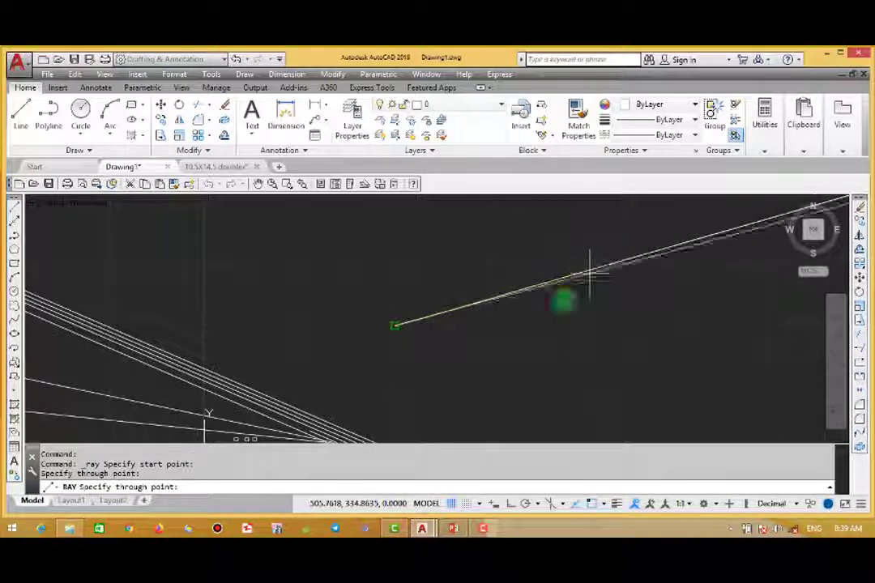
pyautogui.click(547, 344)
pyautogui.click(526, 250)
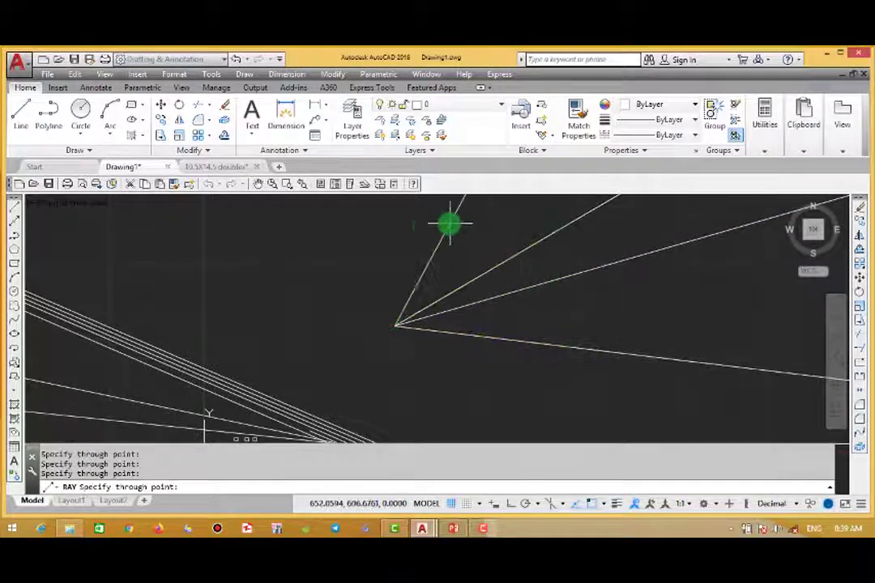
pyautogui.click(452, 223)
pyautogui.click(336, 224)
pyautogui.click(263, 230)
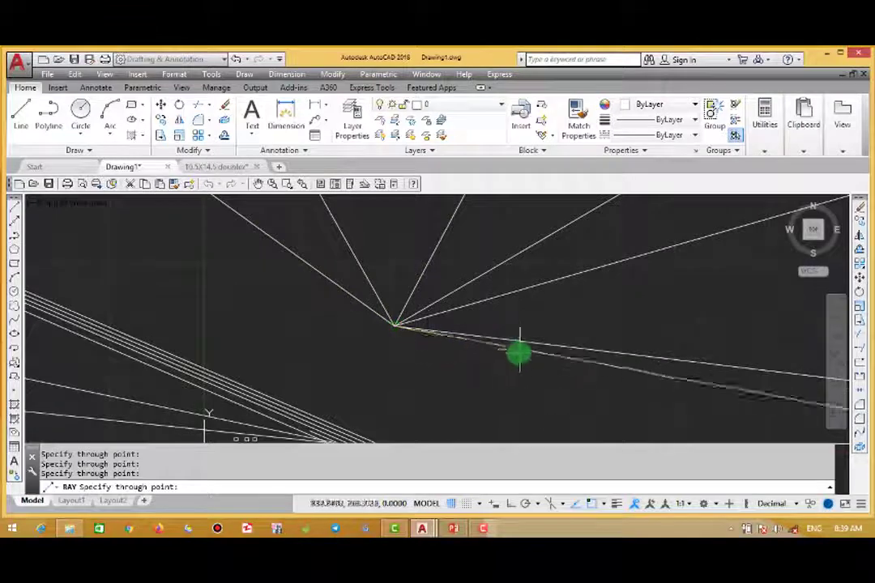
pyautogui.click(504, 383)
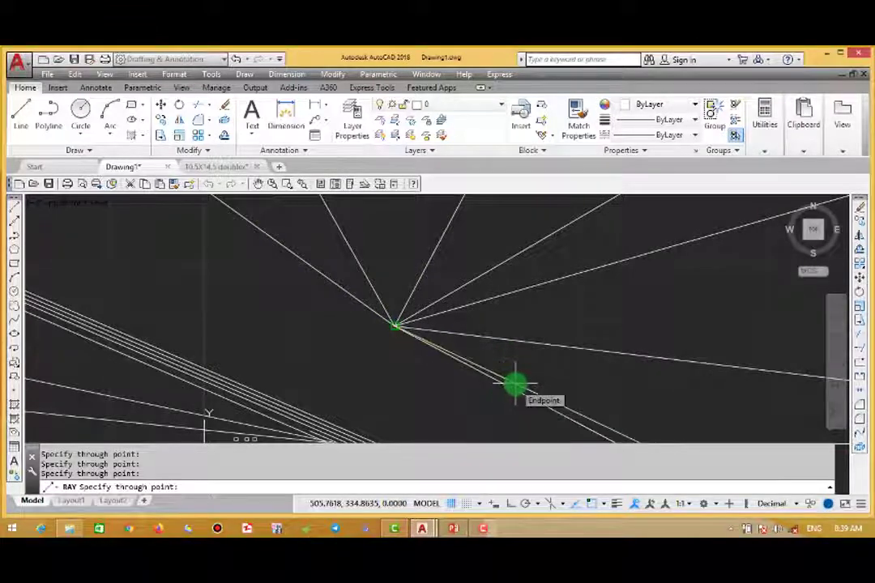
pyautogui.press('Escape')
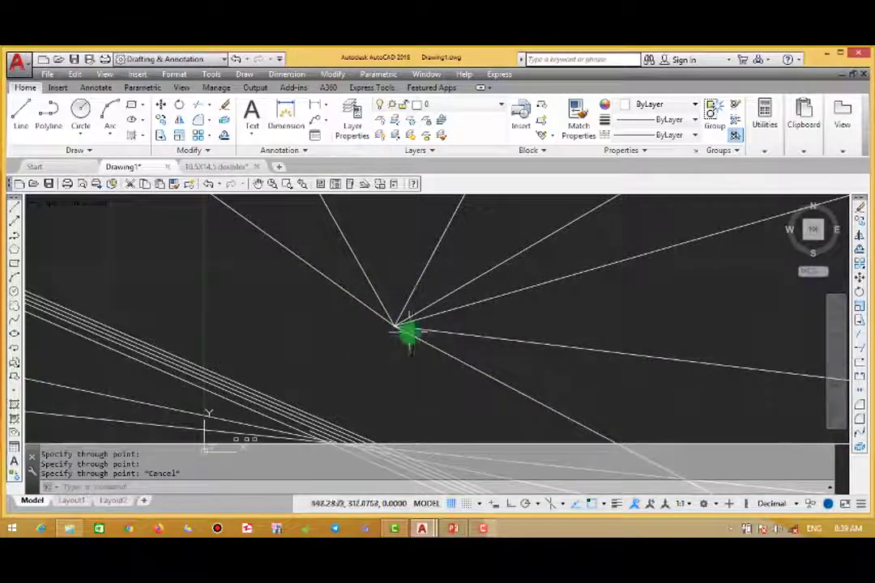
# Examine how far the rays extend from their shared start point compared with the construction lines
pyautogui.scroll(-3, 408, 332)
pyautogui.scroll(-3, 450, 324)
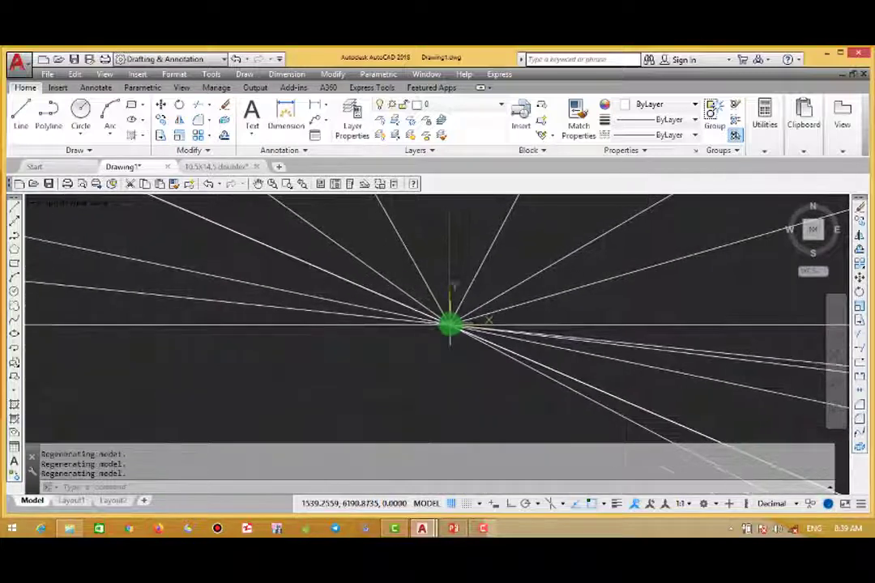
pyautogui.scroll(5, 450, 324)
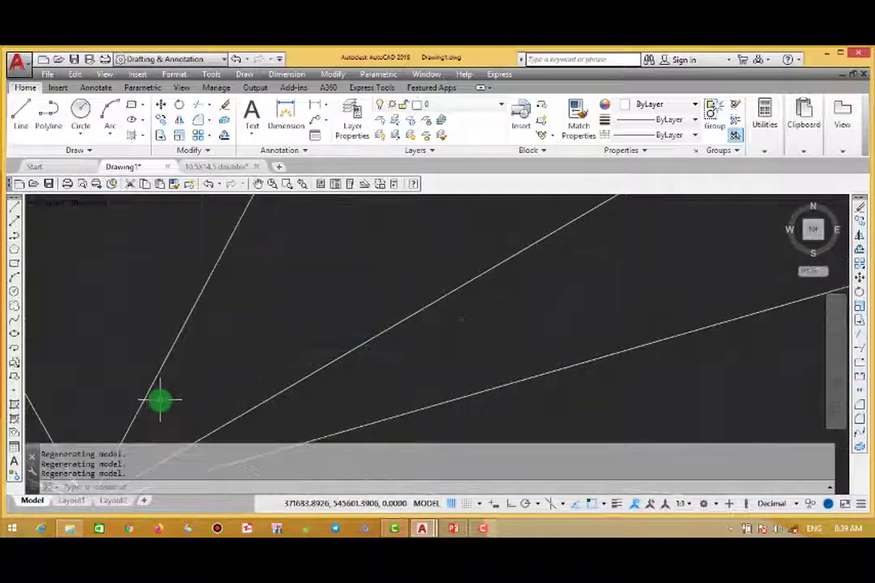
pyautogui.scroll(-2, 214, 345)
pyautogui.scroll(-2, 299, 297)
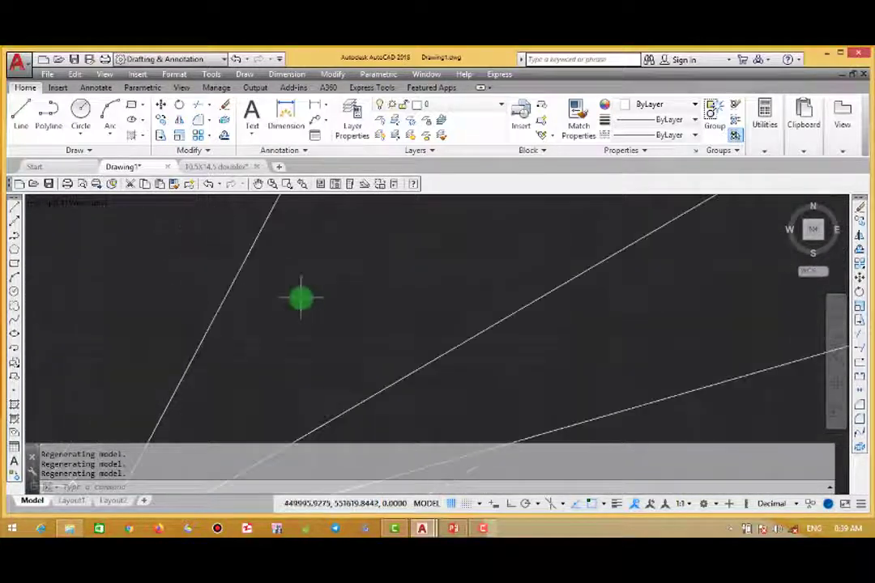
pyautogui.scroll(-3, 300, 298)
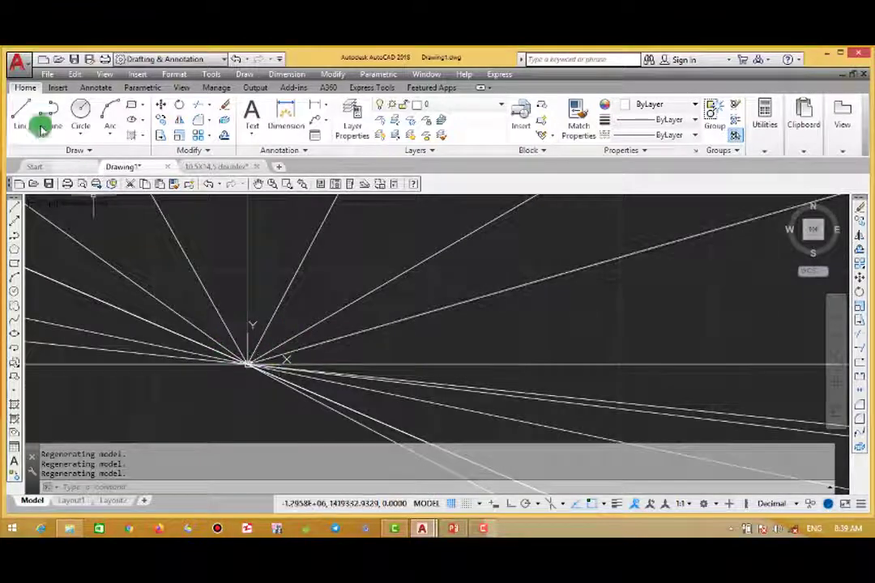
pyautogui.click(71, 150)
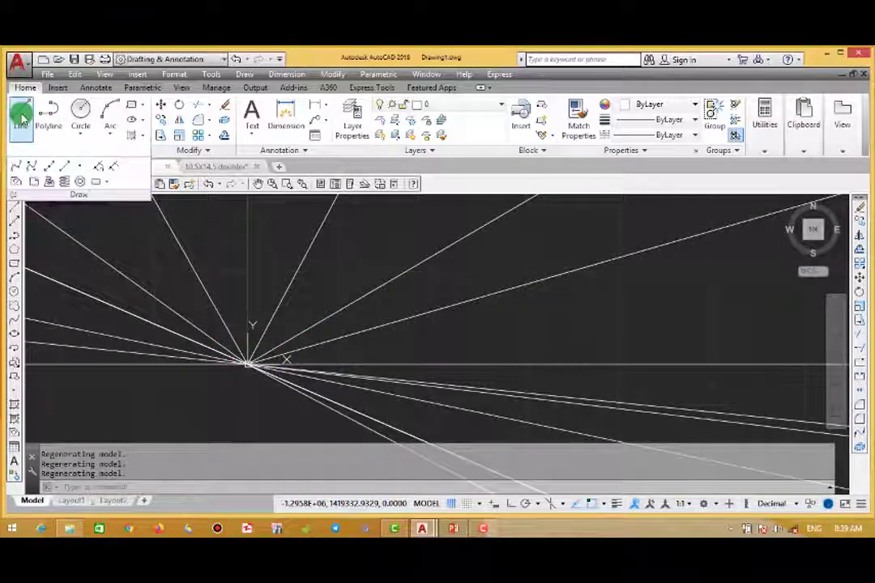